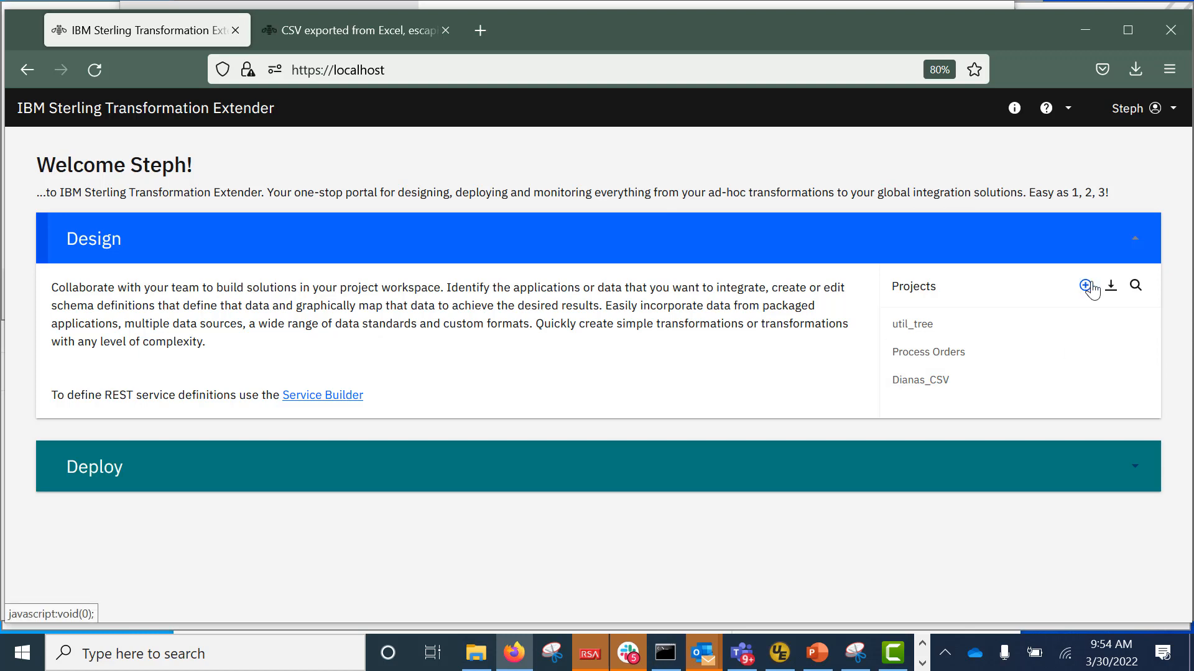
# Import util_tree.zip from Downloads as a new project named CSV_Test.
pyautogui.click(1112, 287)
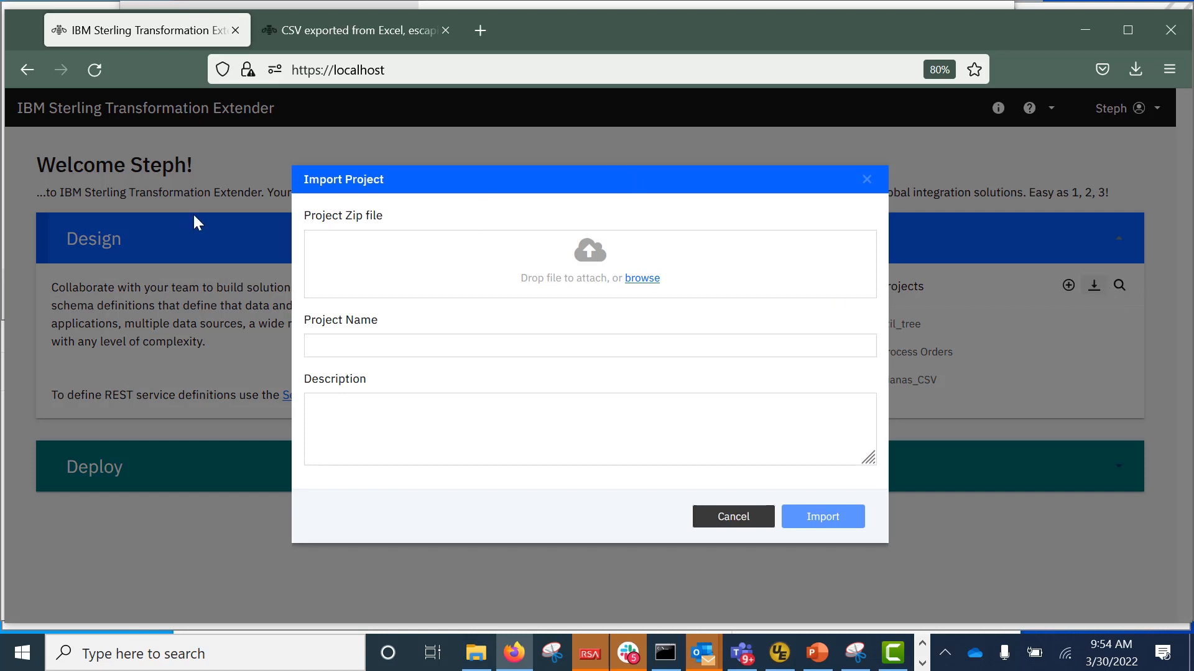
pyautogui.click(655, 281)
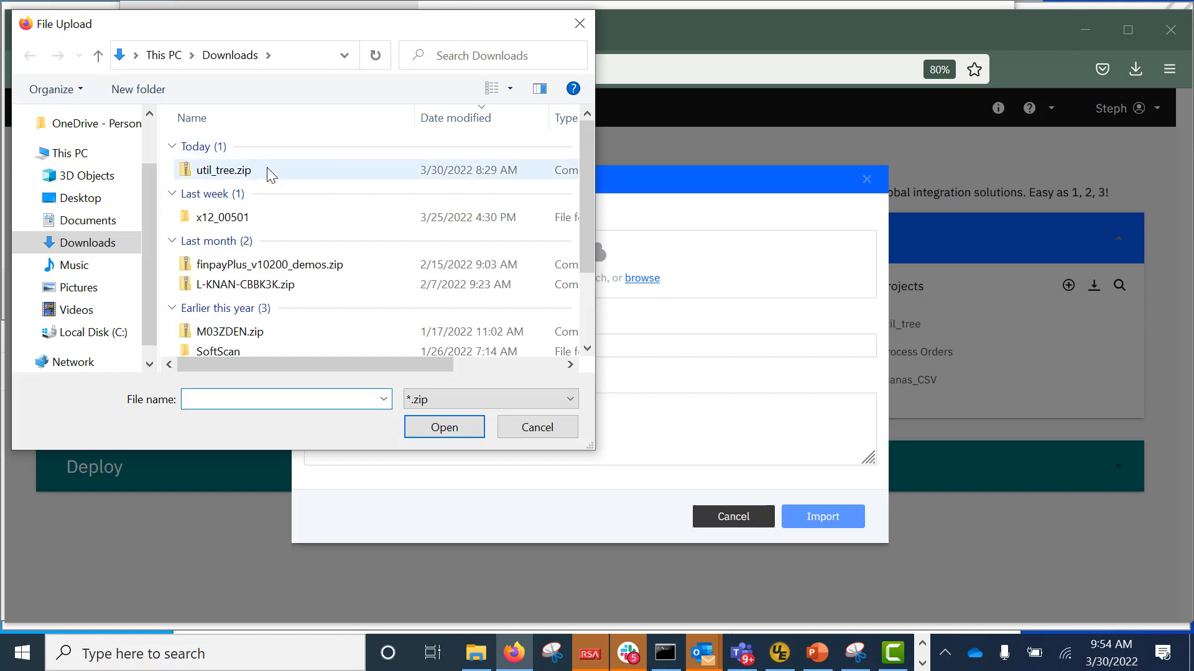
pyautogui.click(268, 169)
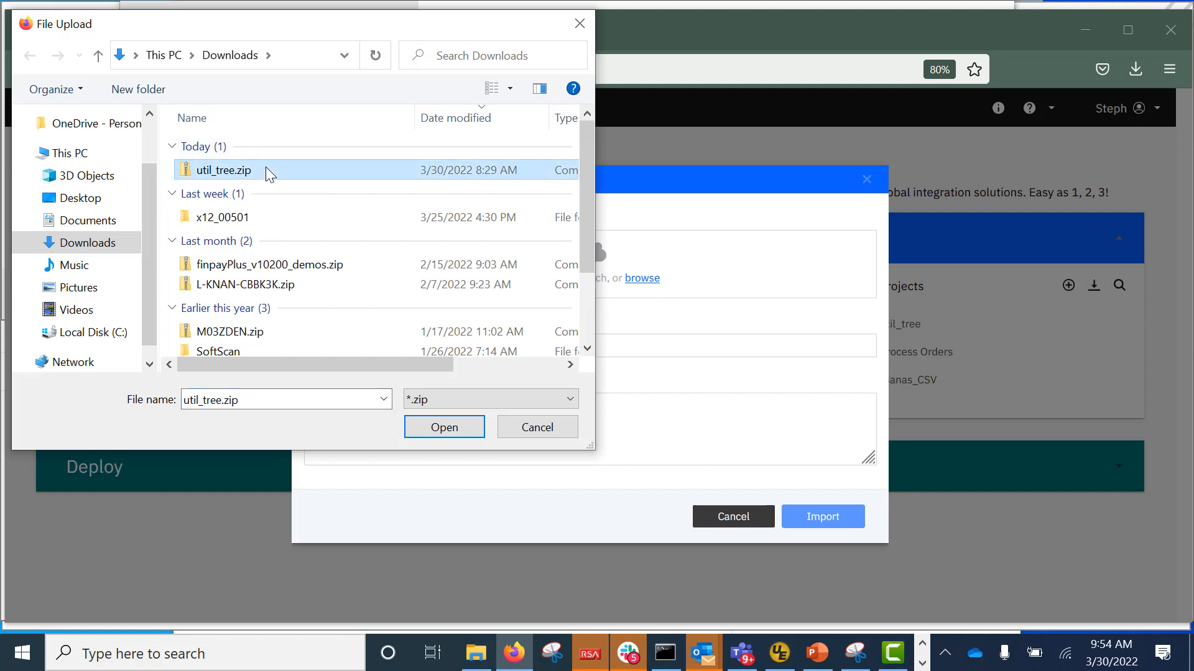
pyautogui.click(460, 427)
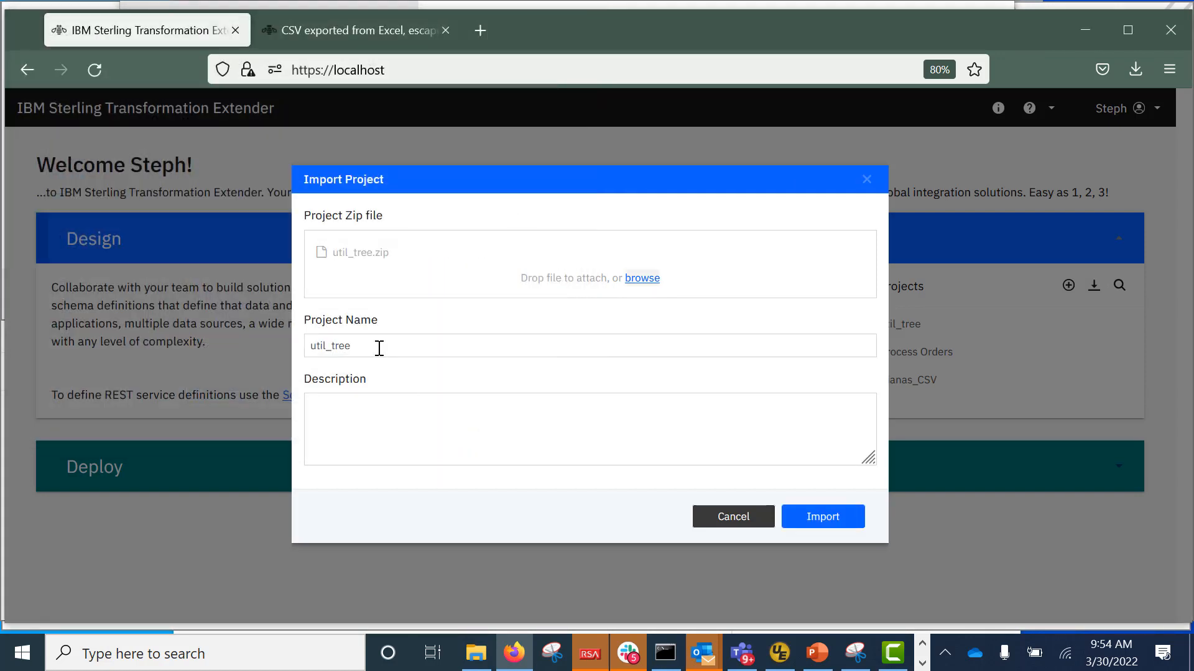
pyautogui.click(420, 346)
pyautogui.press('BackSpace')
pyautogui.press('BackSpace')
pyautogui.press('BackSpace')
pyautogui.press('BackSpace')
pyautogui.press('BackSpace')
pyautogui.press('BackSpace')
pyautogui.press('BackSpace')
pyautogui.press('BackSpace')
pyautogui.press('BackSpace')
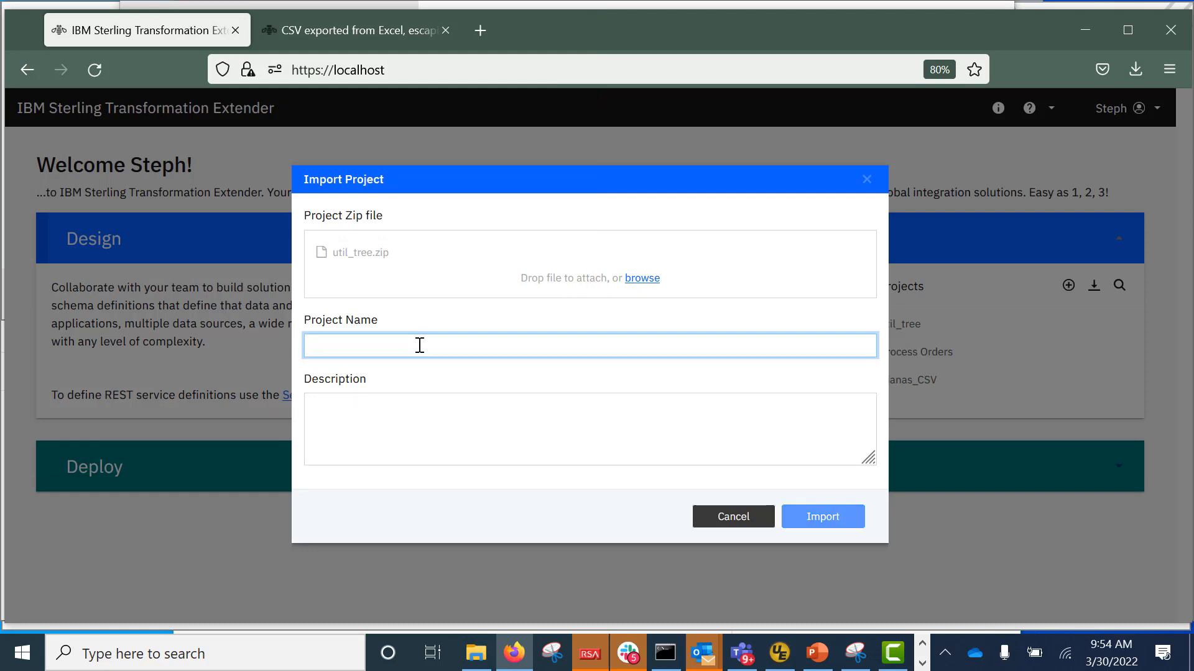
pyautogui.write('CSV_Test')
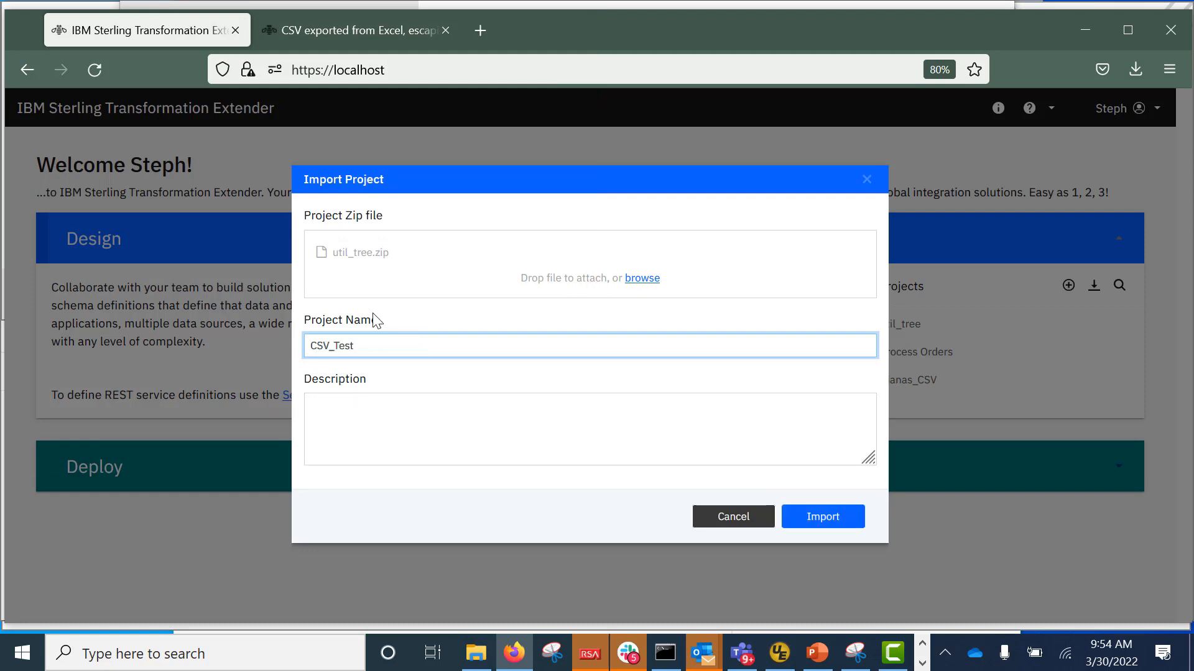
pyautogui.click(819, 517)
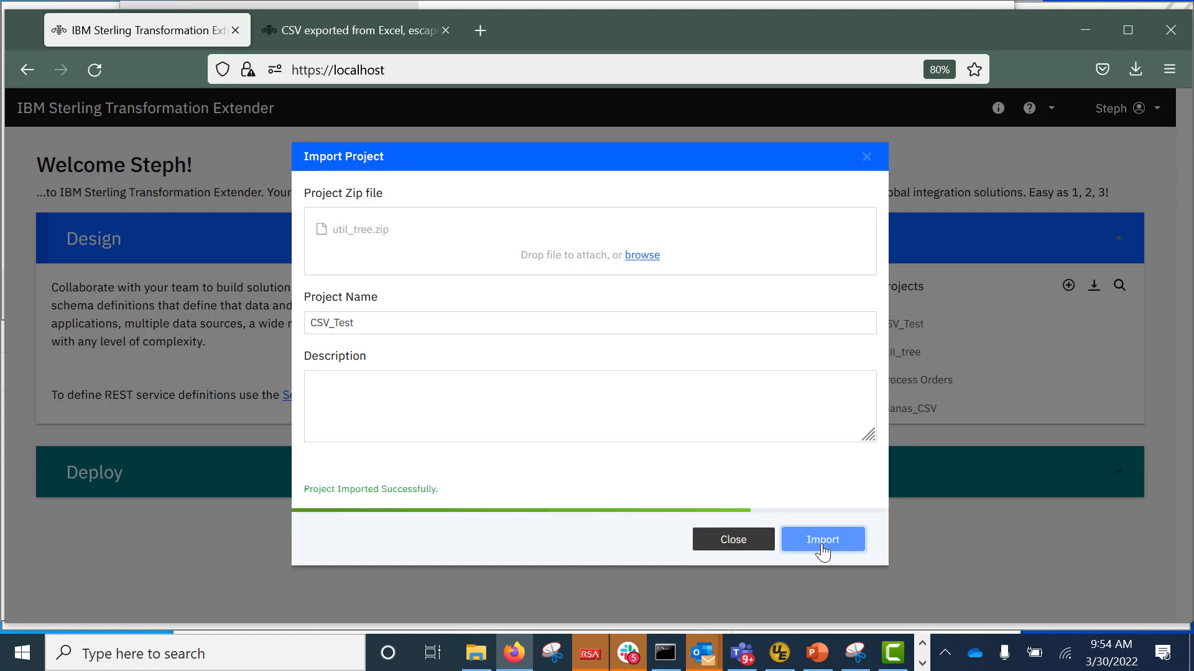
pyautogui.click(720, 539)
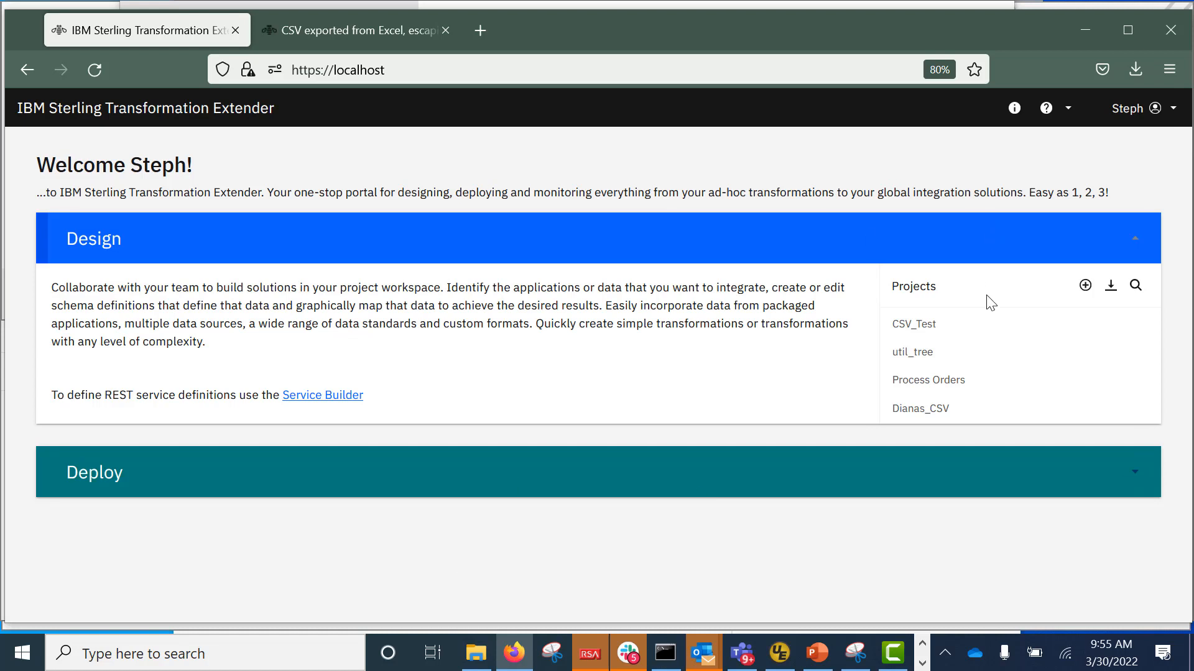
# Open the CSV_Test workspace and expand its quick-link sections for schemas, maps and flows.
pyautogui.click(935, 325)
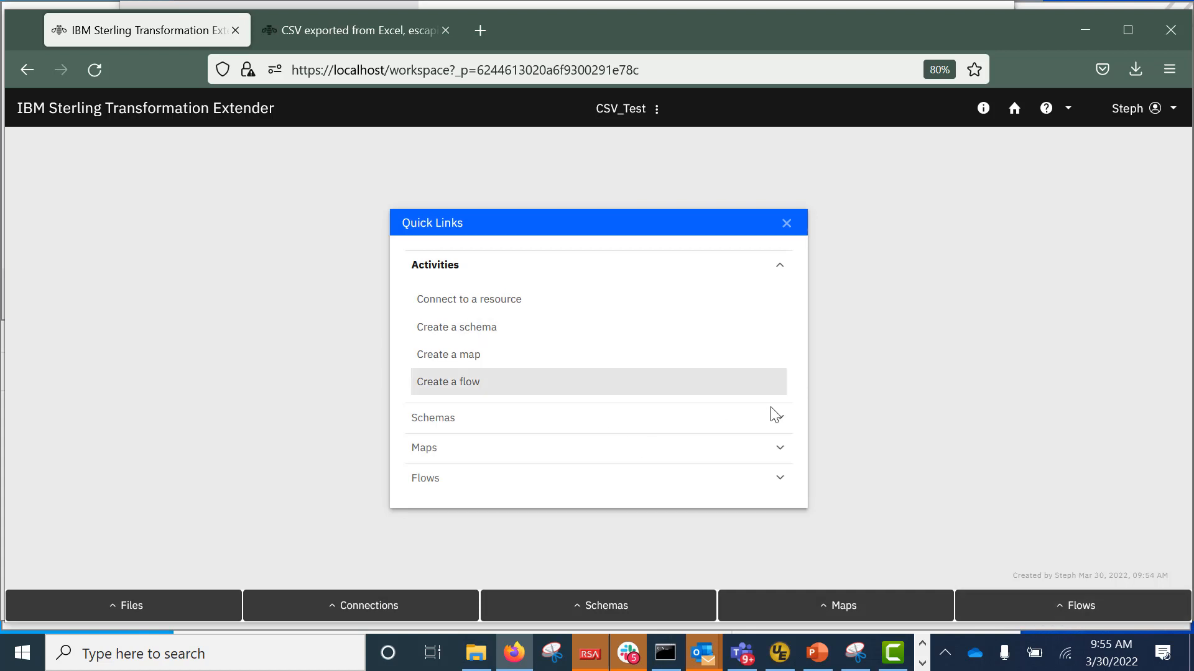
pyautogui.click(786, 420)
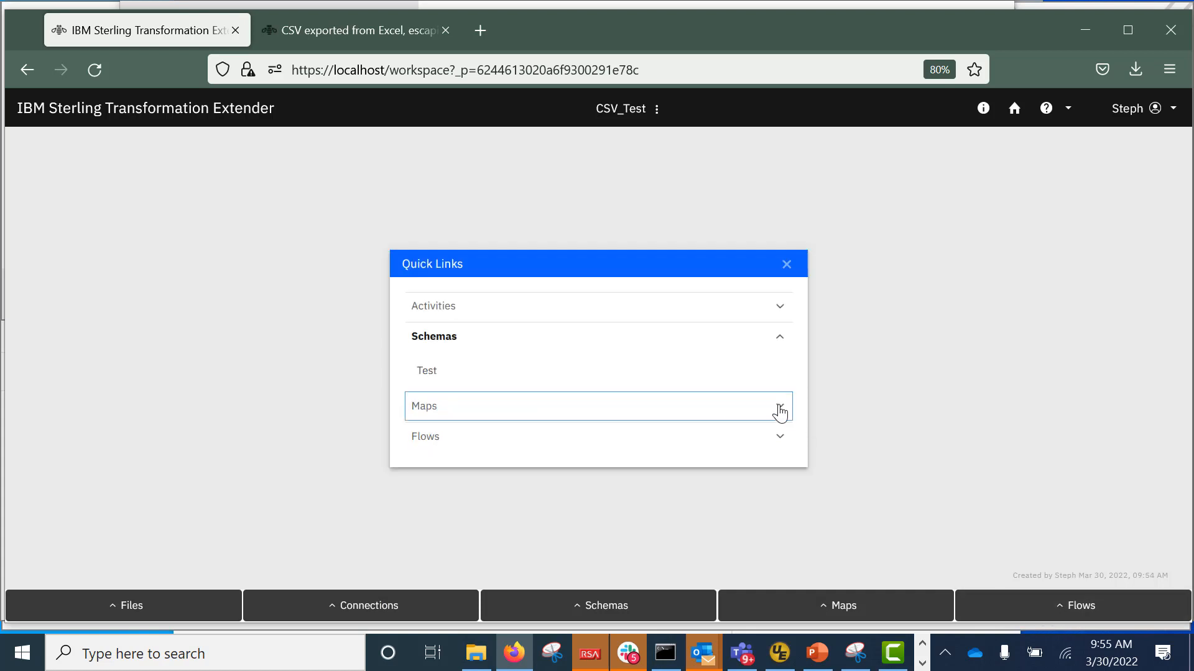
pyautogui.click(780, 413)
pyautogui.click(782, 427)
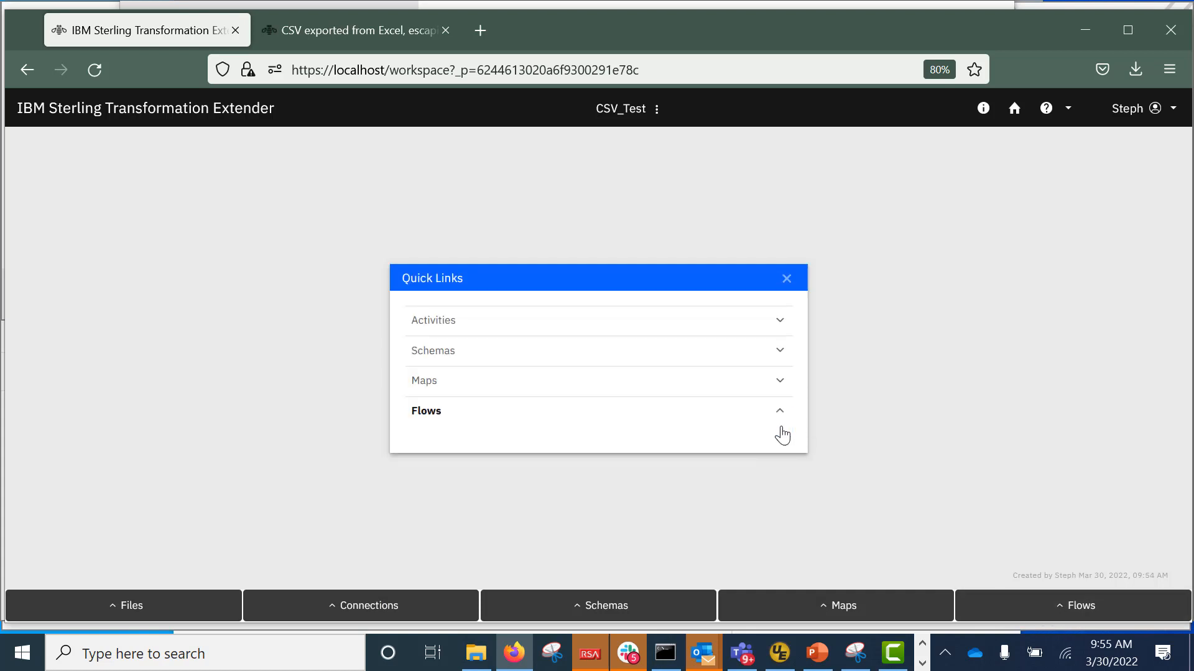
pyautogui.click(778, 350)
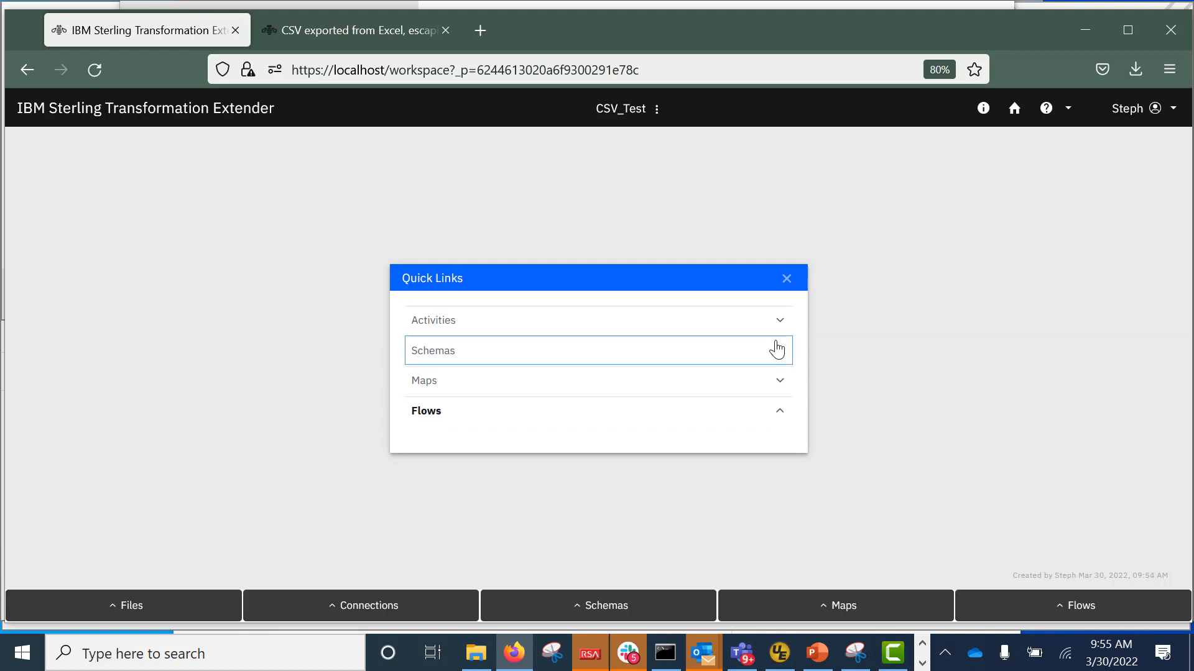
pyautogui.click(778, 353)
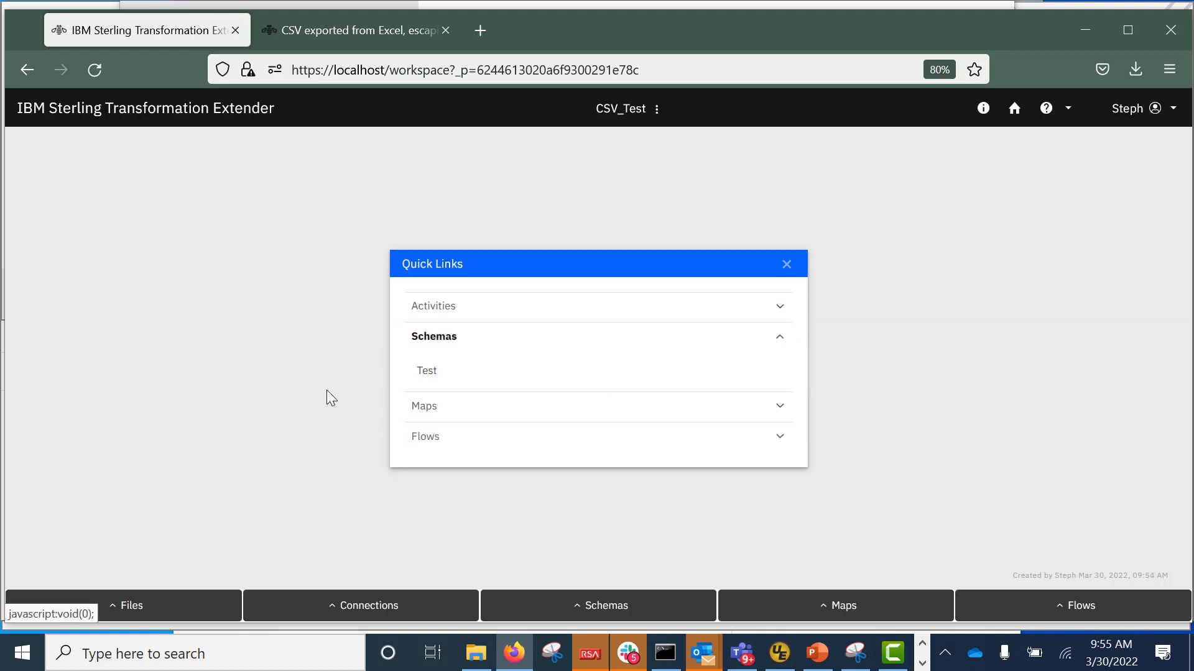
# Open the Test schema and show its file structure with rows, value and name.
pyautogui.click(583, 612)
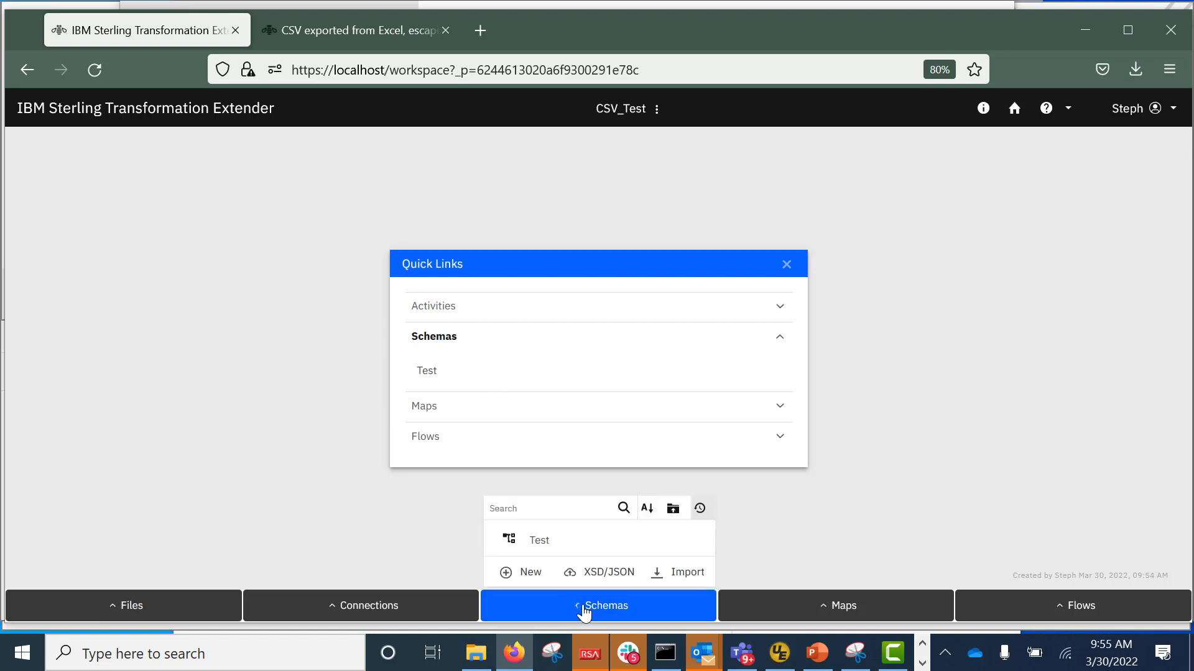
pyautogui.click(546, 540)
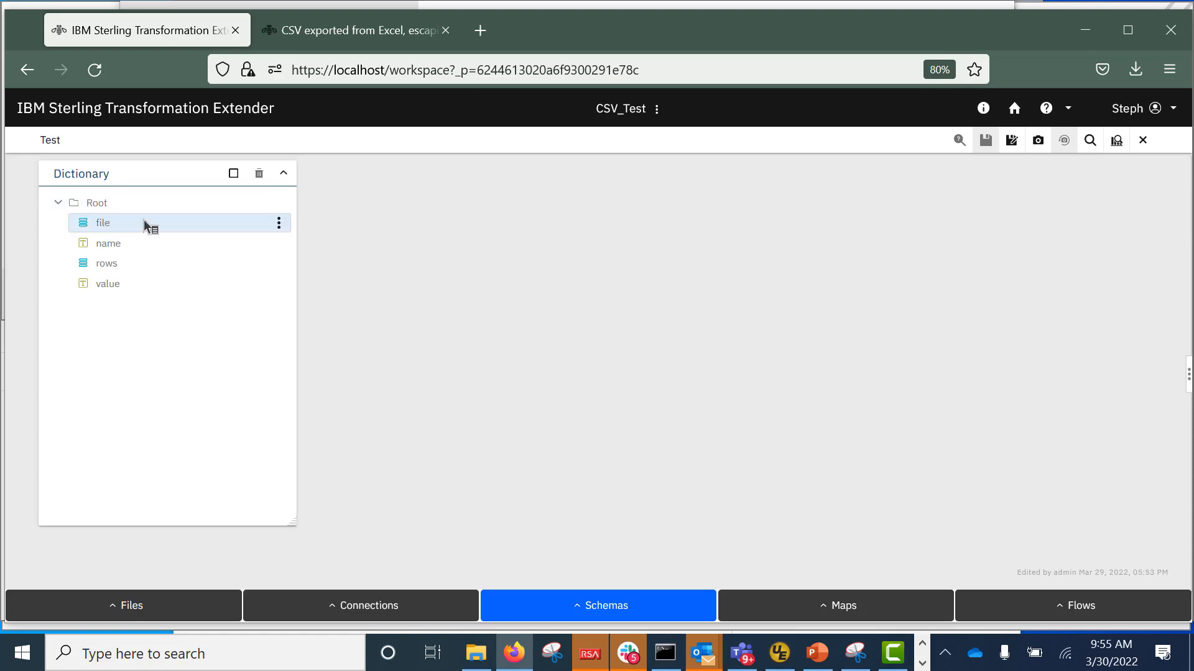
pyautogui.click(279, 223)
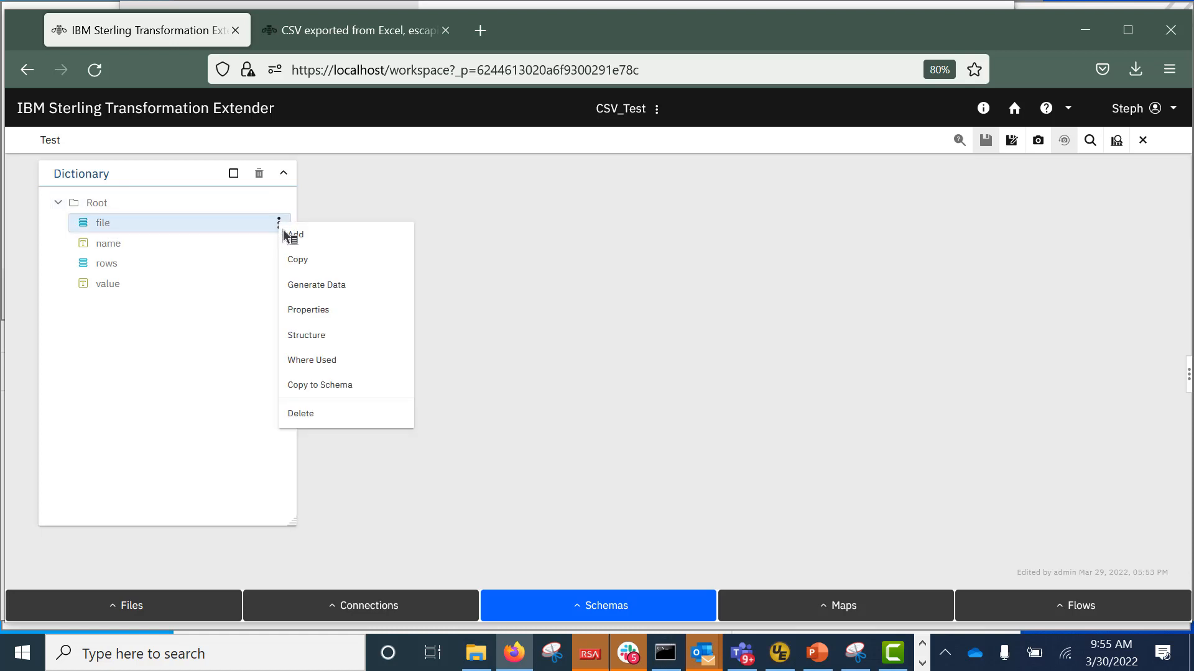
pyautogui.click(320, 336)
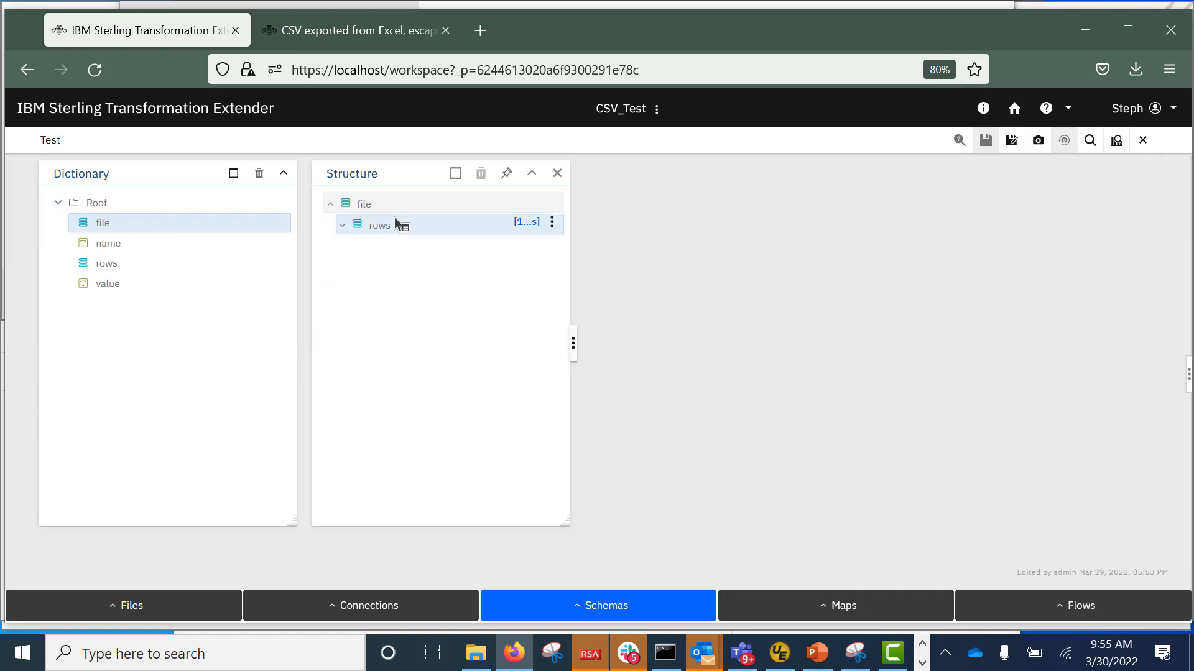
pyautogui.click(342, 226)
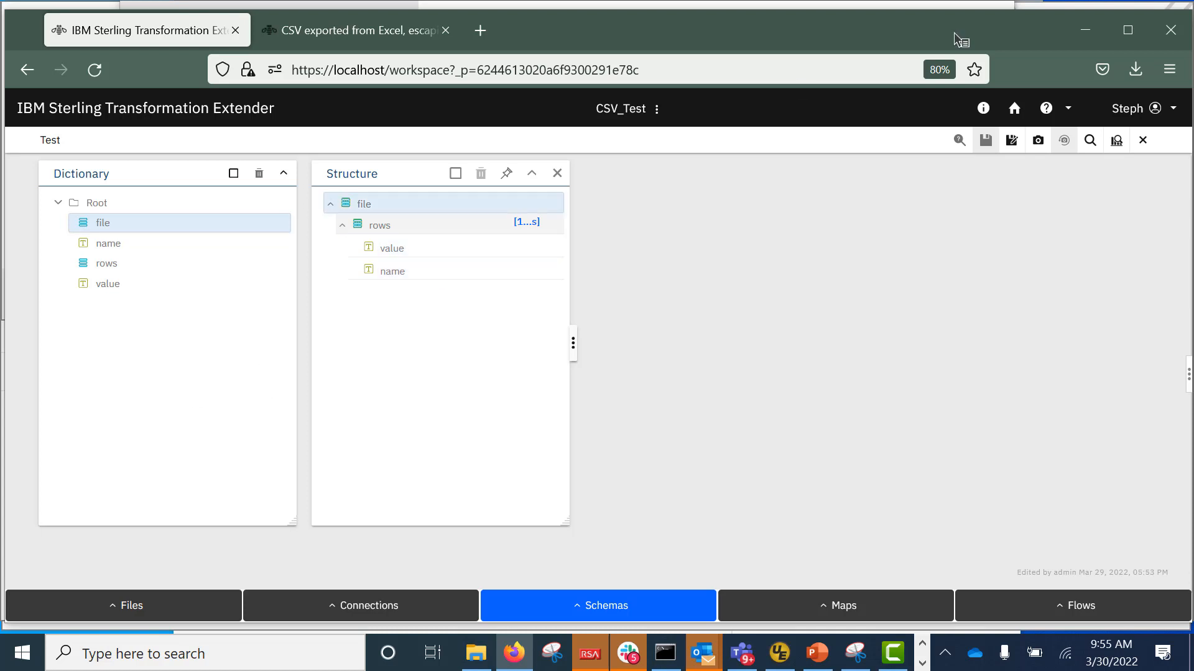
# Analyze the Test schema for errors, dismiss the results, and close it.
pyautogui.click(1116, 142)
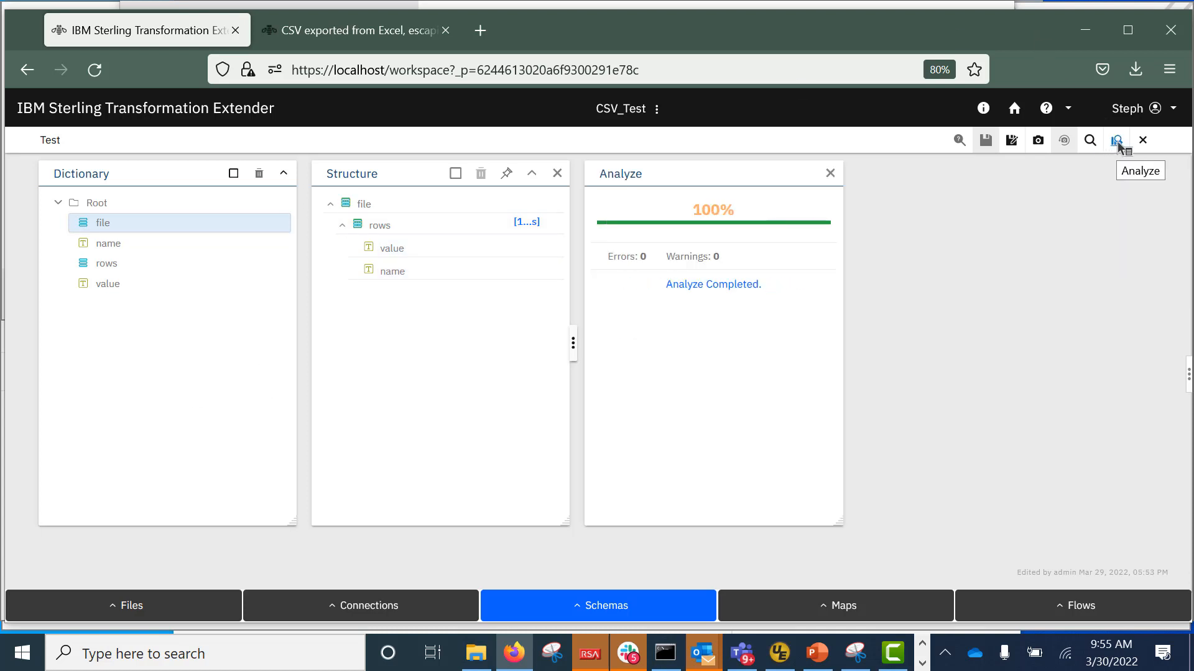
pyautogui.click(831, 173)
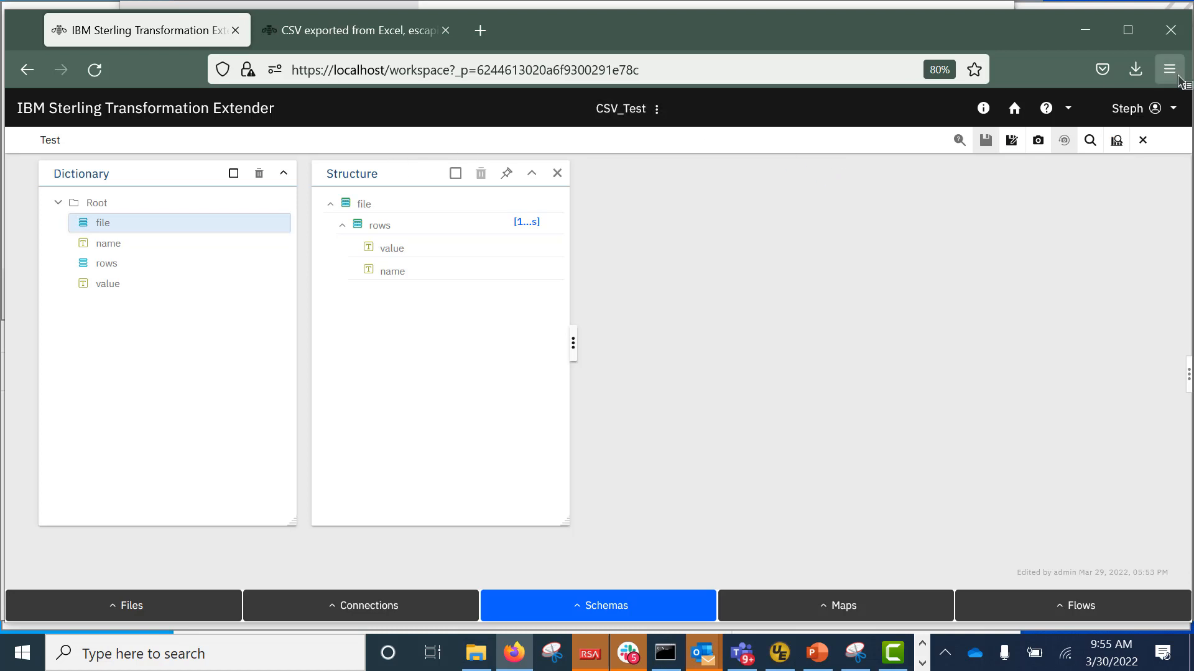
pyautogui.click(1143, 140)
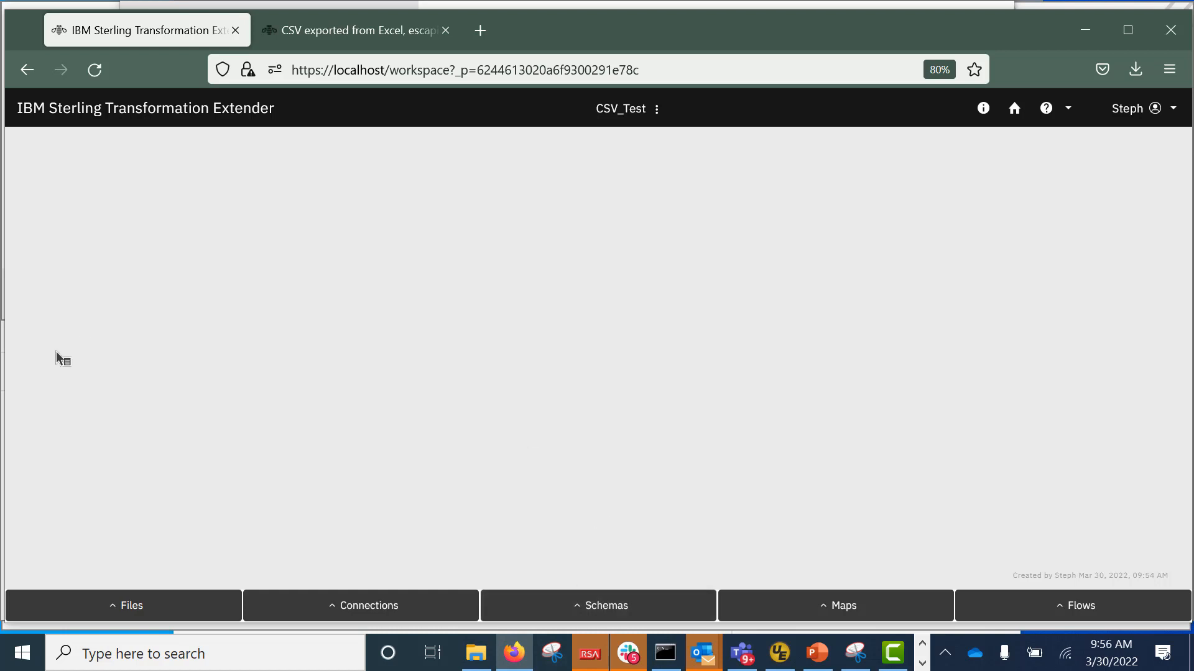
# Add csv_test.txt from Downloads to the project's files.
pyautogui.click(124, 606)
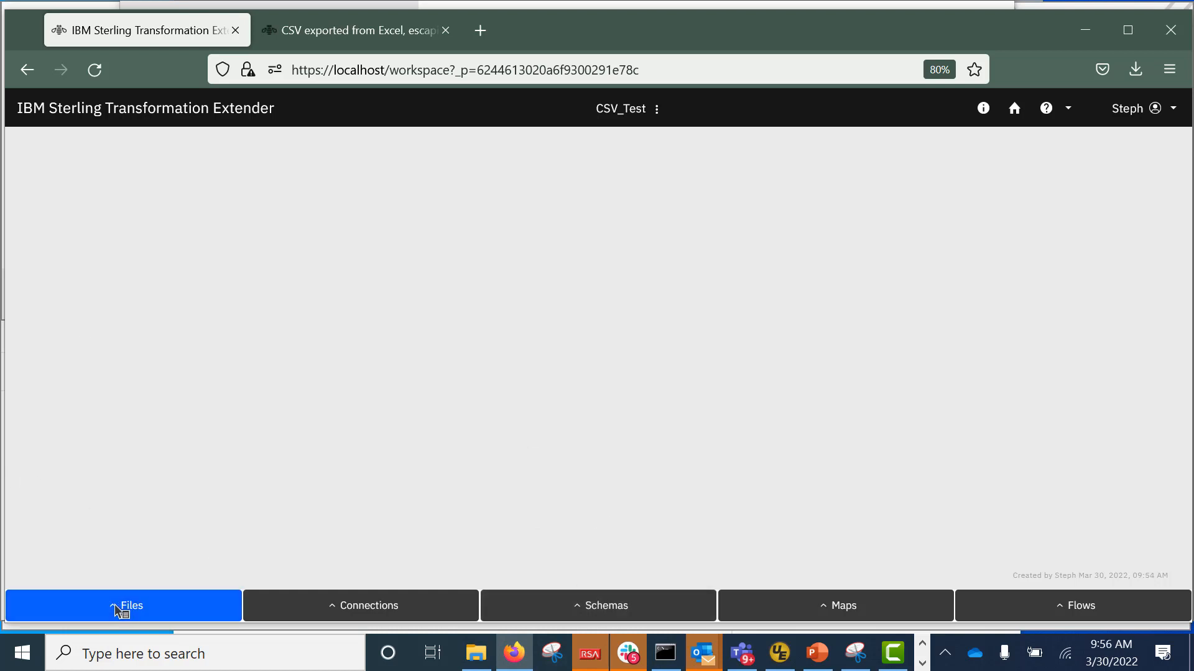
pyautogui.click(124, 576)
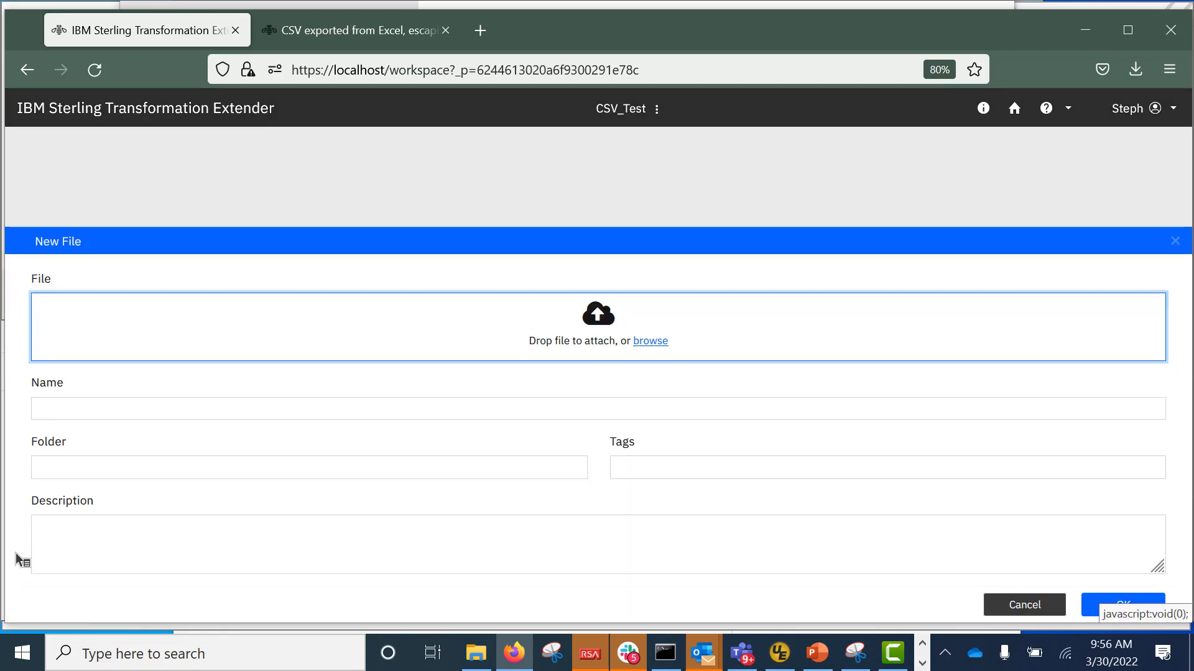
pyautogui.click(650, 342)
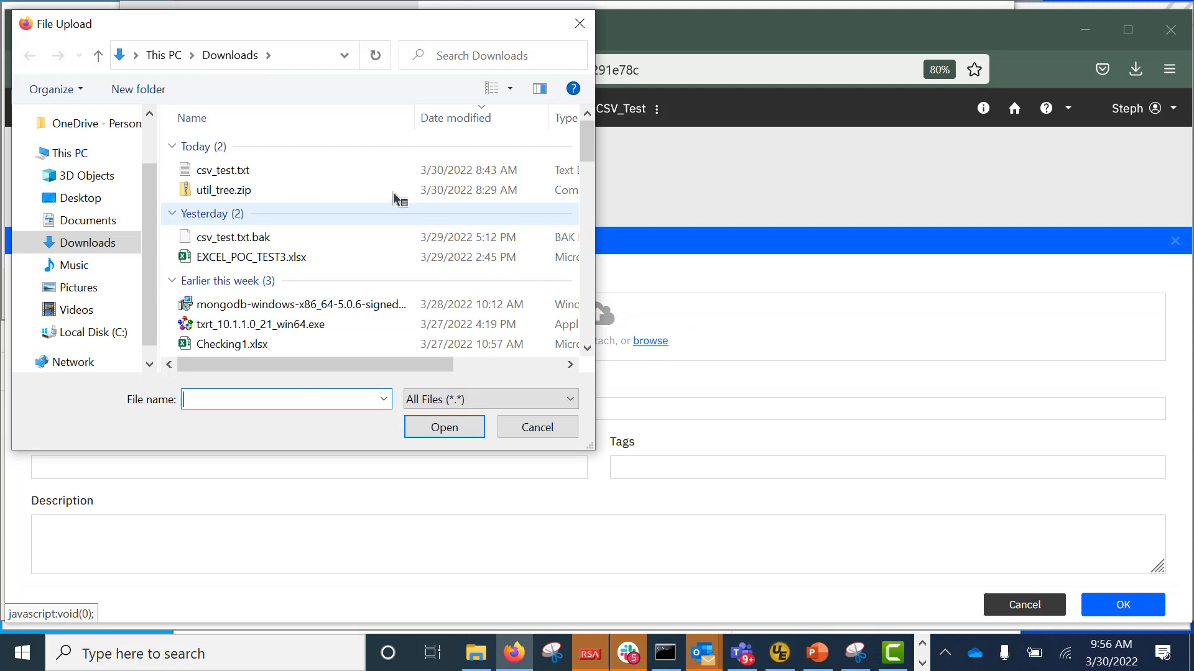
pyautogui.doubleClick(233, 172)
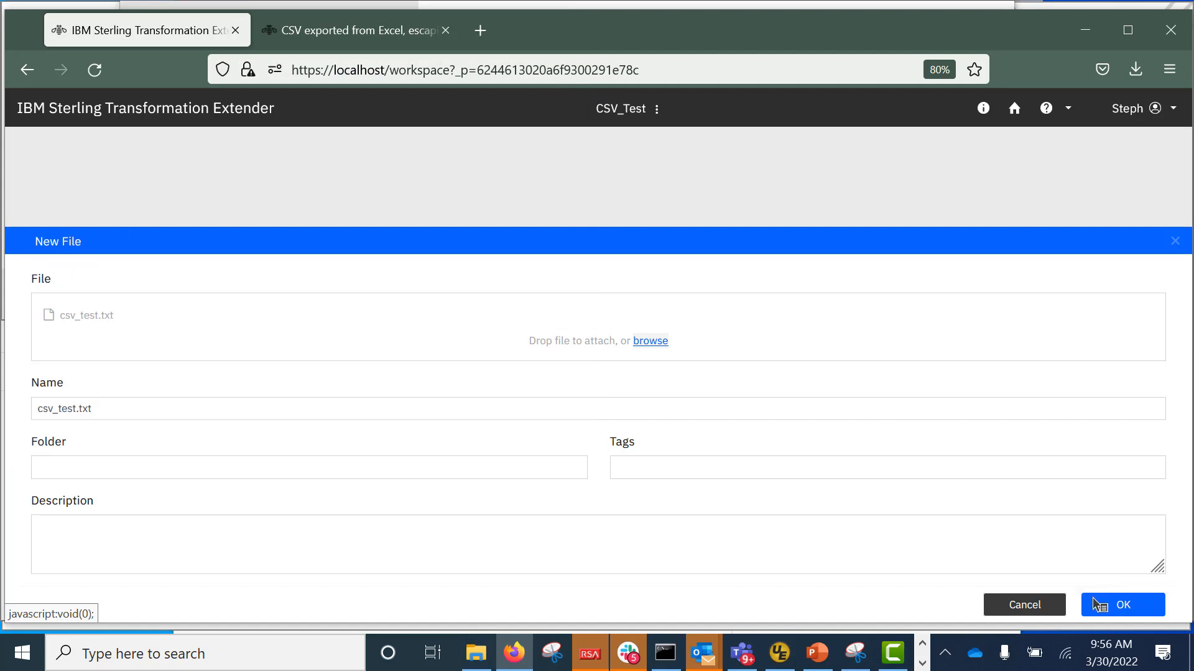
pyautogui.click(1129, 608)
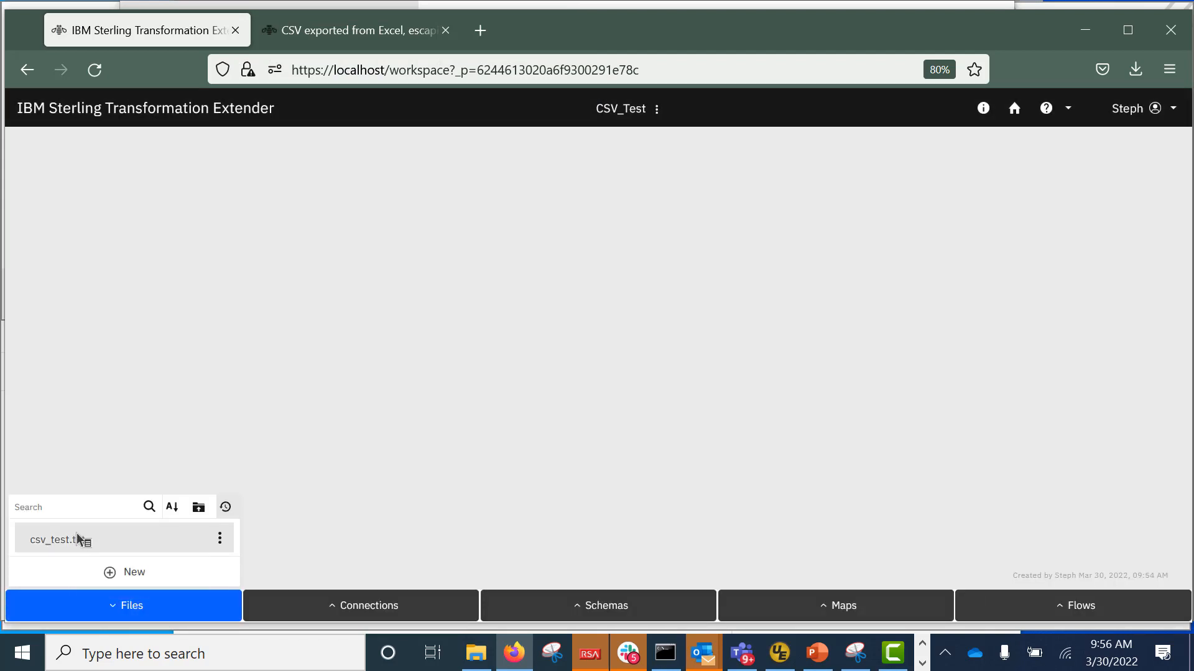
# Switch between the project's files and schemas lists, ending on the schemas list.
pyautogui.click(589, 616)
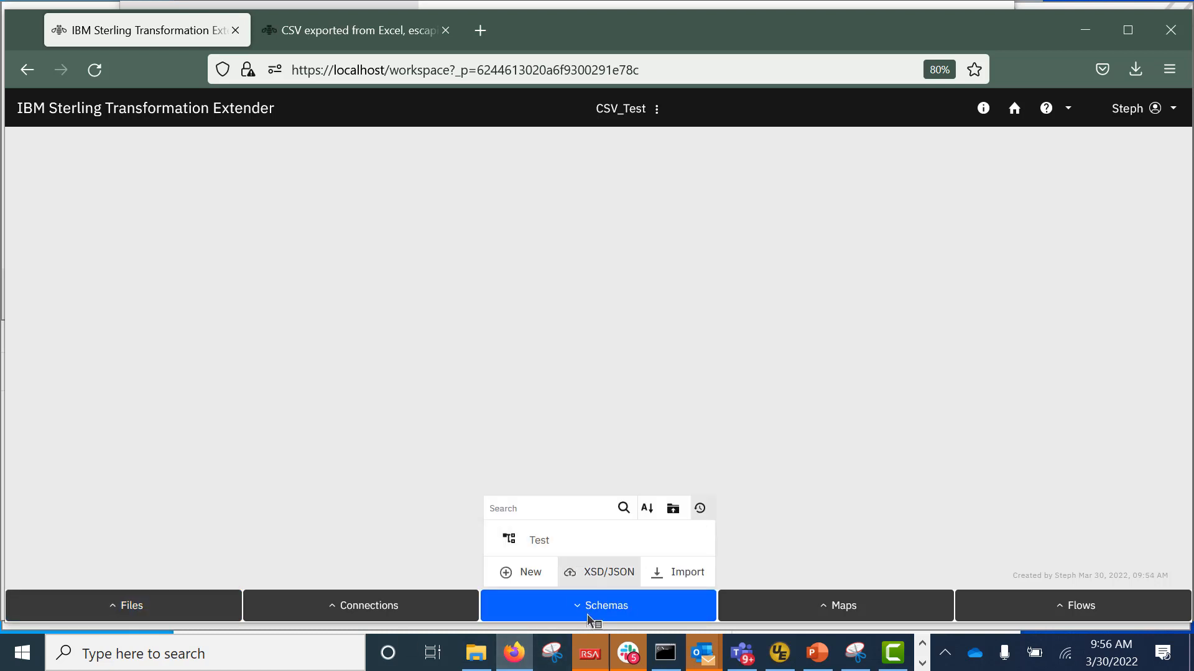
pyautogui.click(118, 613)
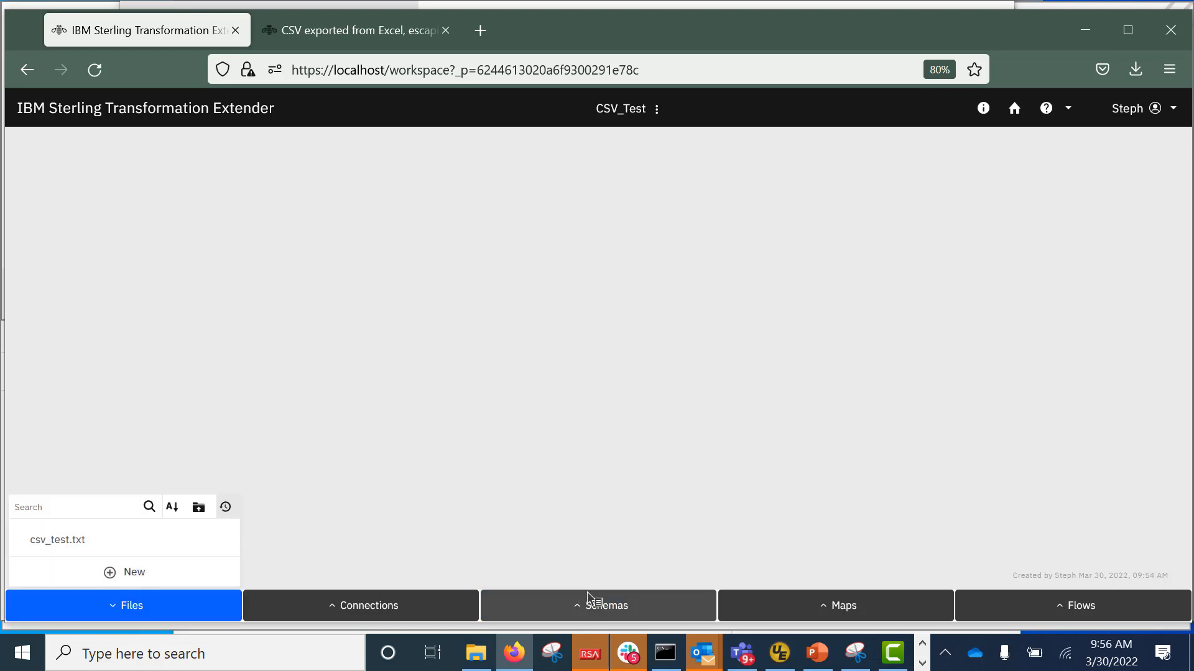
pyautogui.moveTo(87, 542)
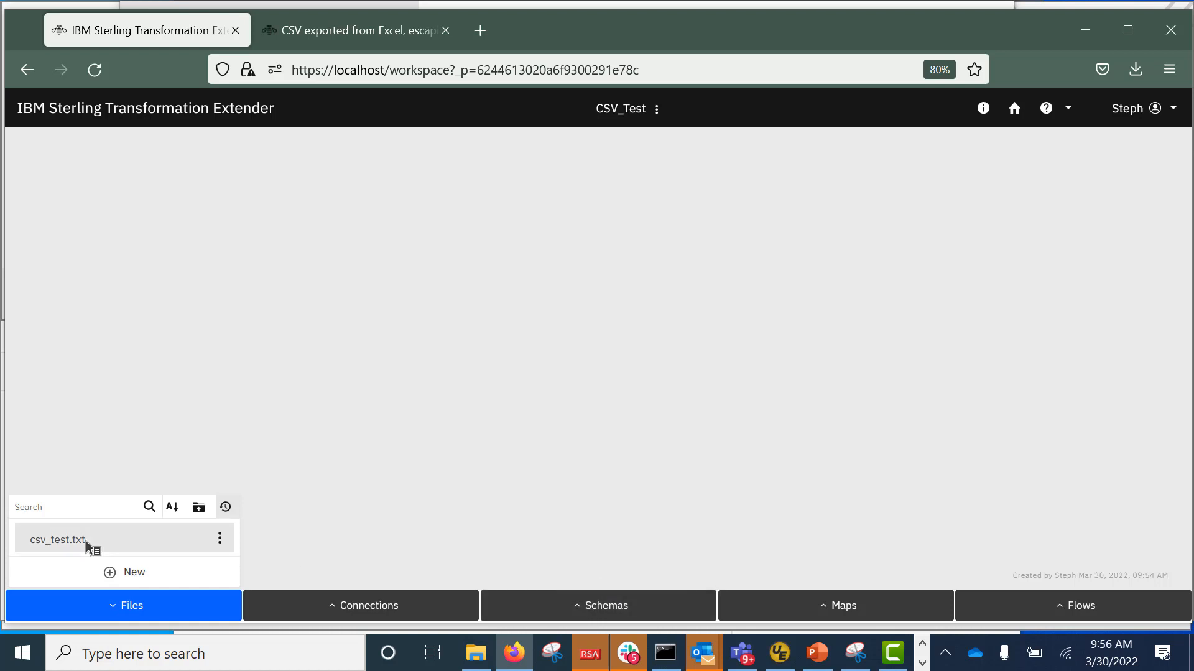
pyautogui.click(581, 612)
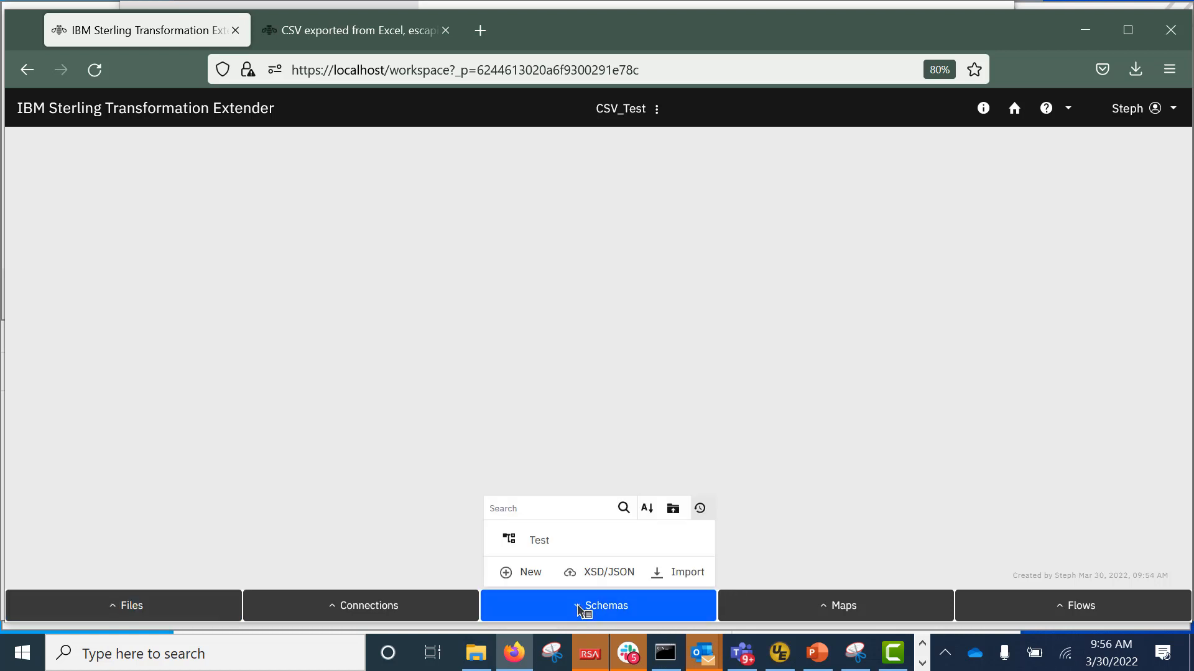
# Start a CSV schema import using csv_test.txt as the sample file.
pyautogui.click(683, 574)
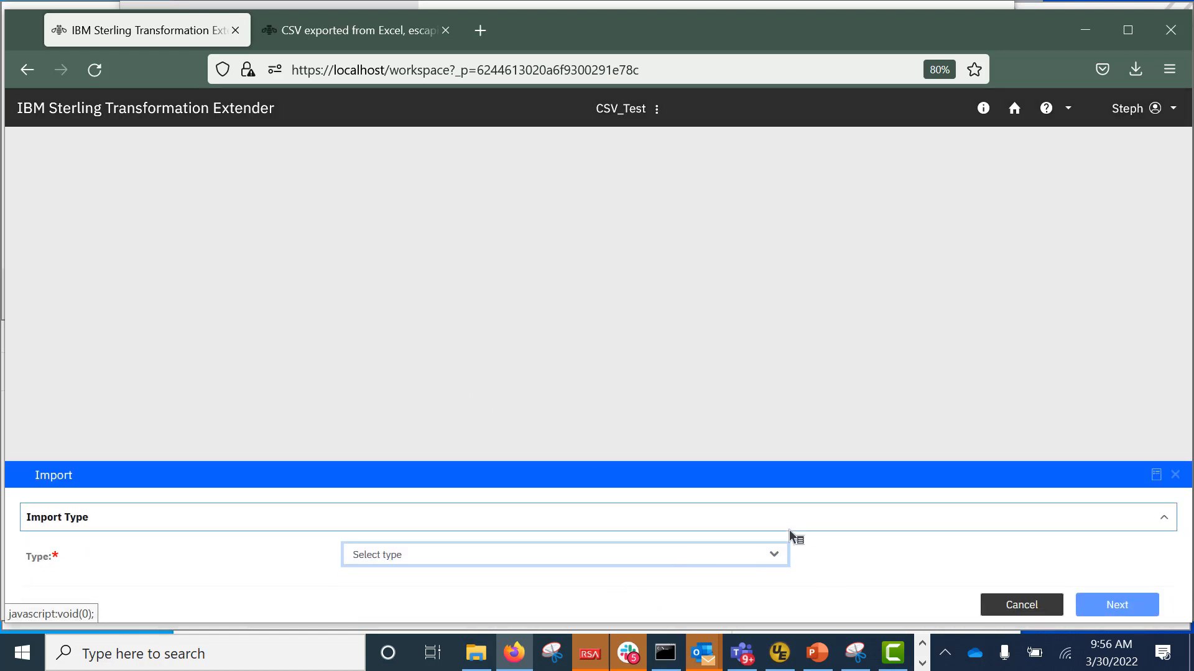
pyautogui.click(776, 555)
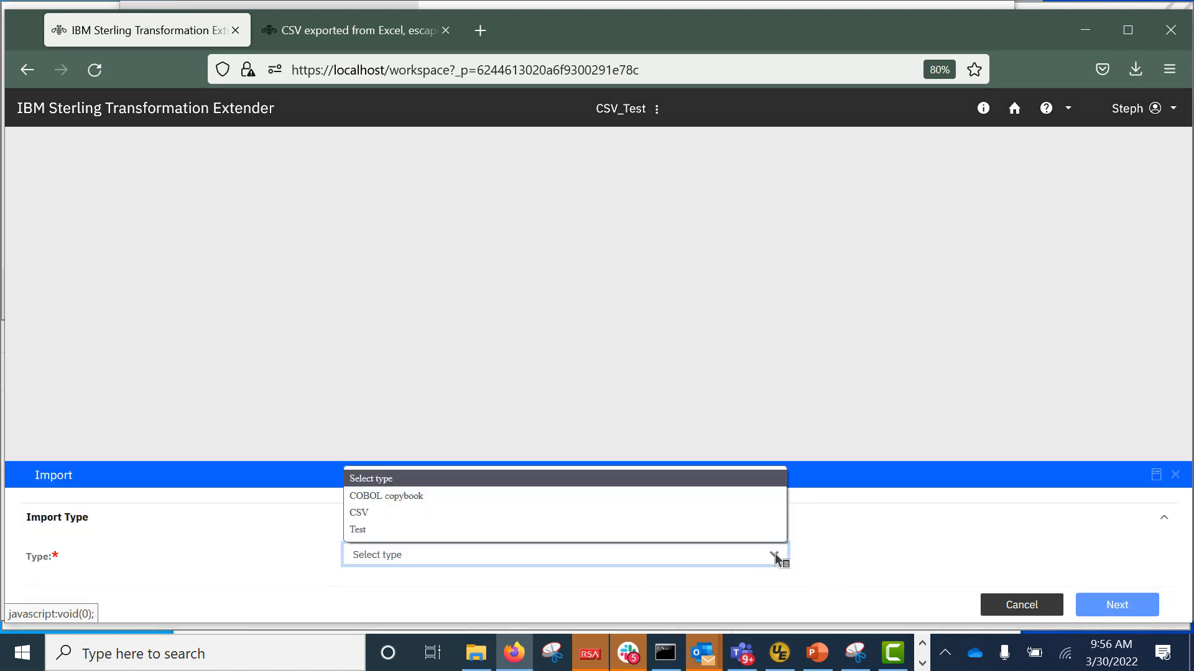
pyautogui.click(362, 513)
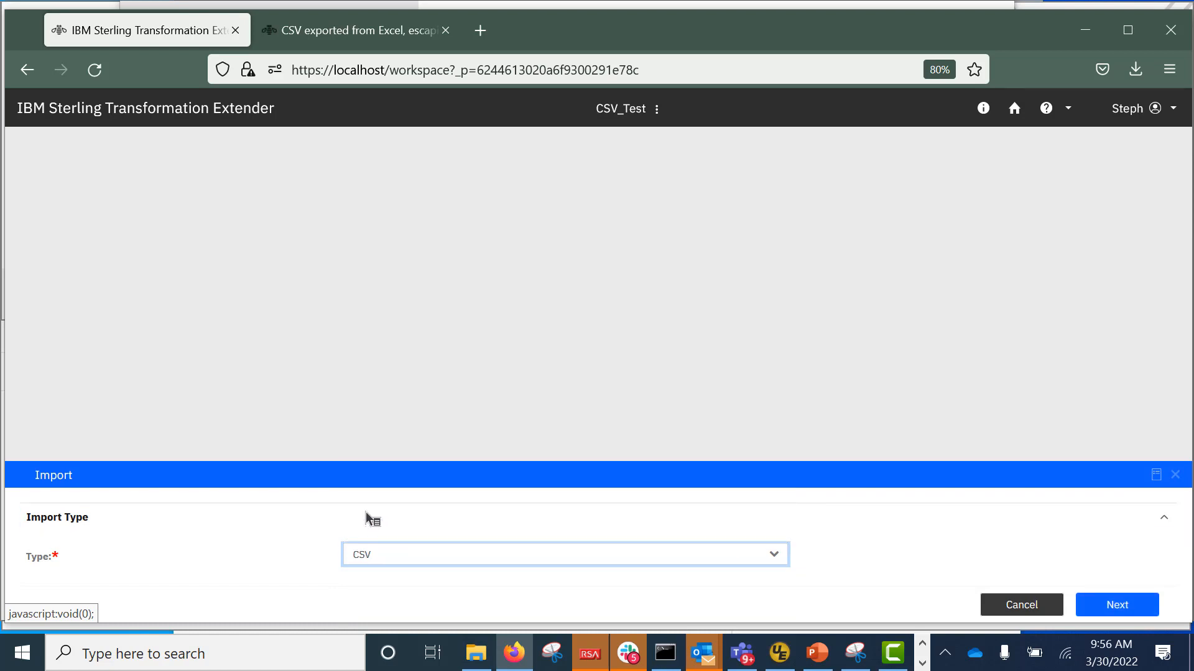
pyautogui.click(1118, 605)
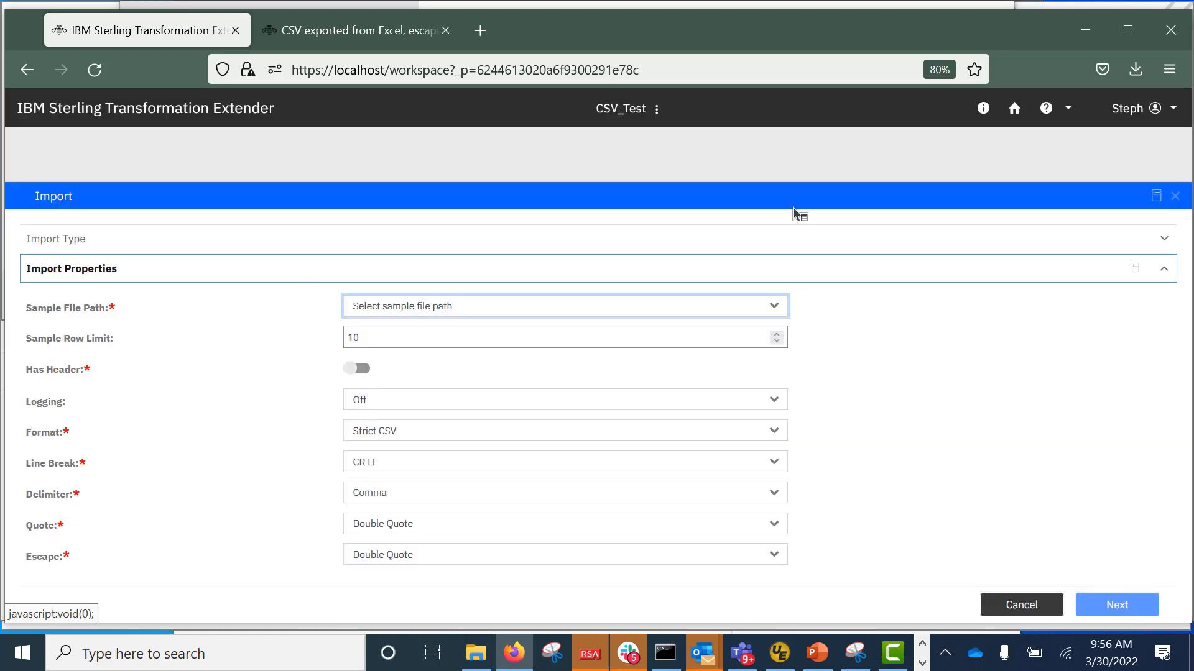
pyautogui.click(779, 309)
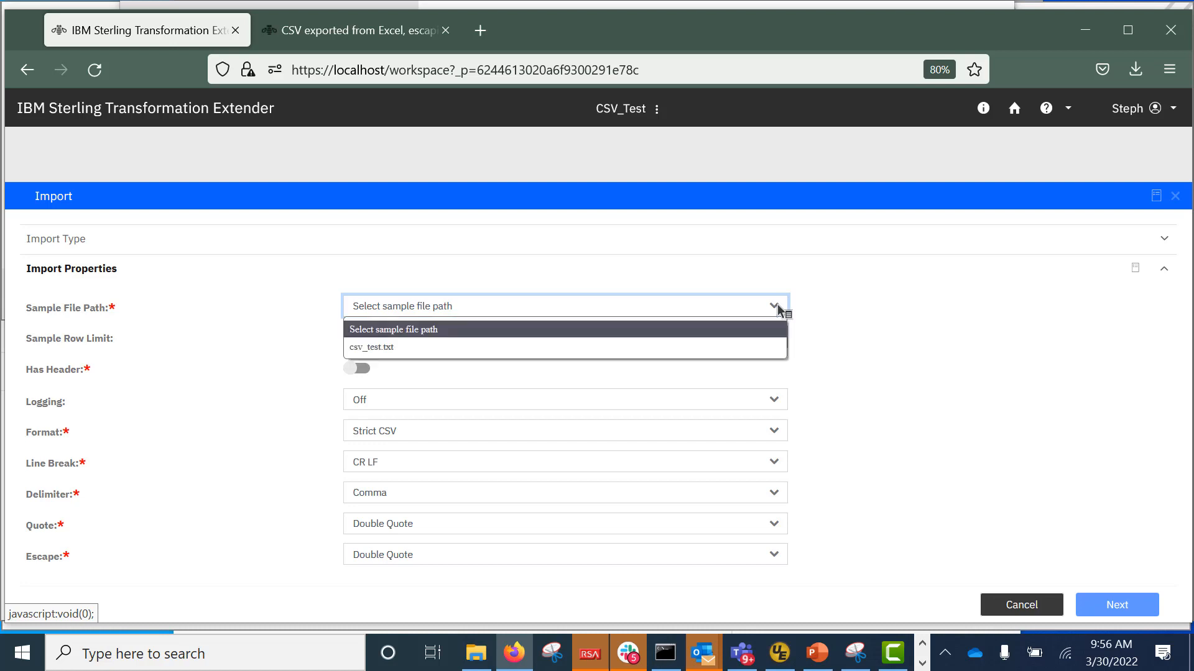
pyautogui.click(381, 347)
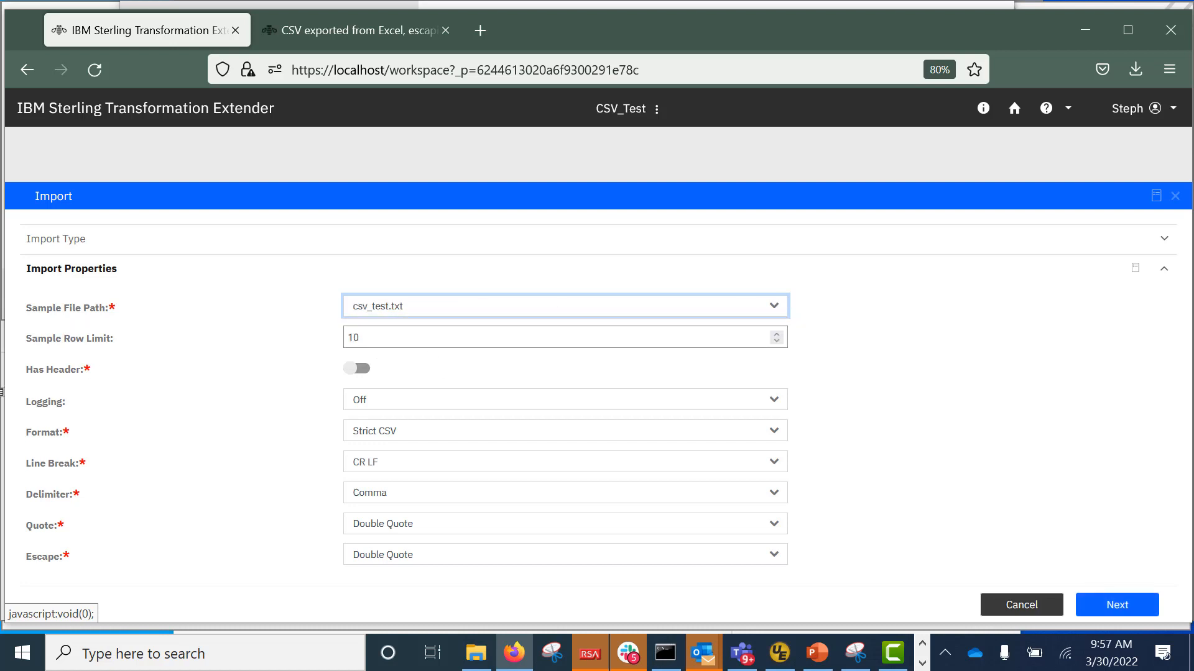
# Enable the header row, set format to Custom, quote to double quote, escape to none.
pyautogui.click(361, 369)
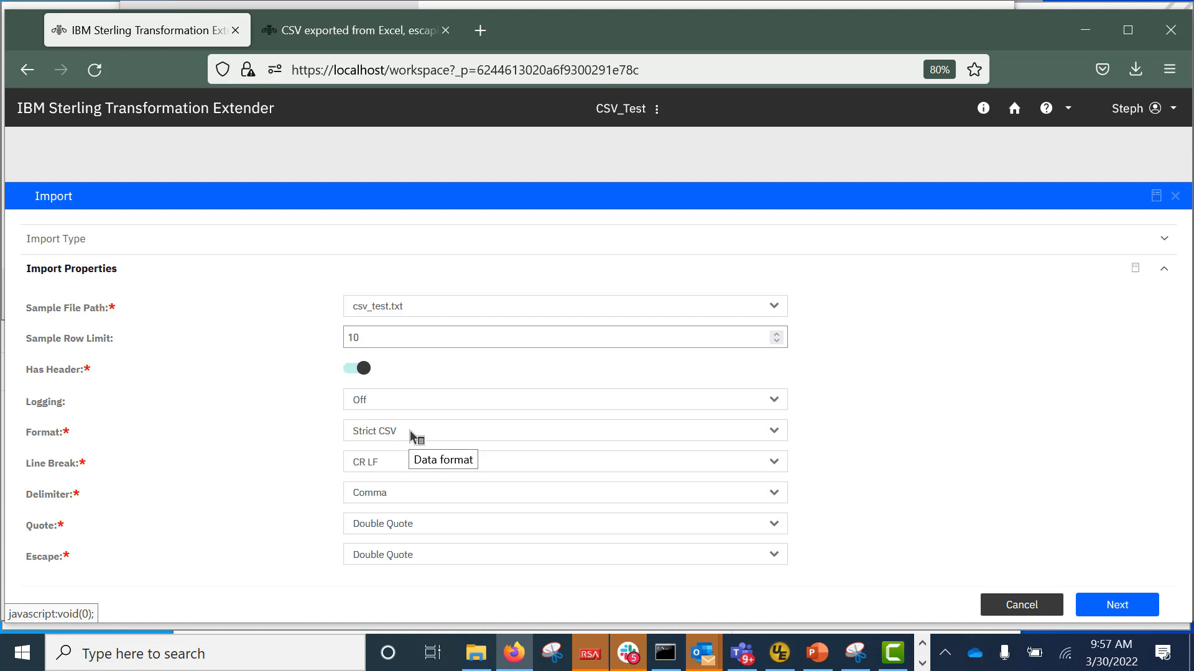
pyautogui.click(774, 432)
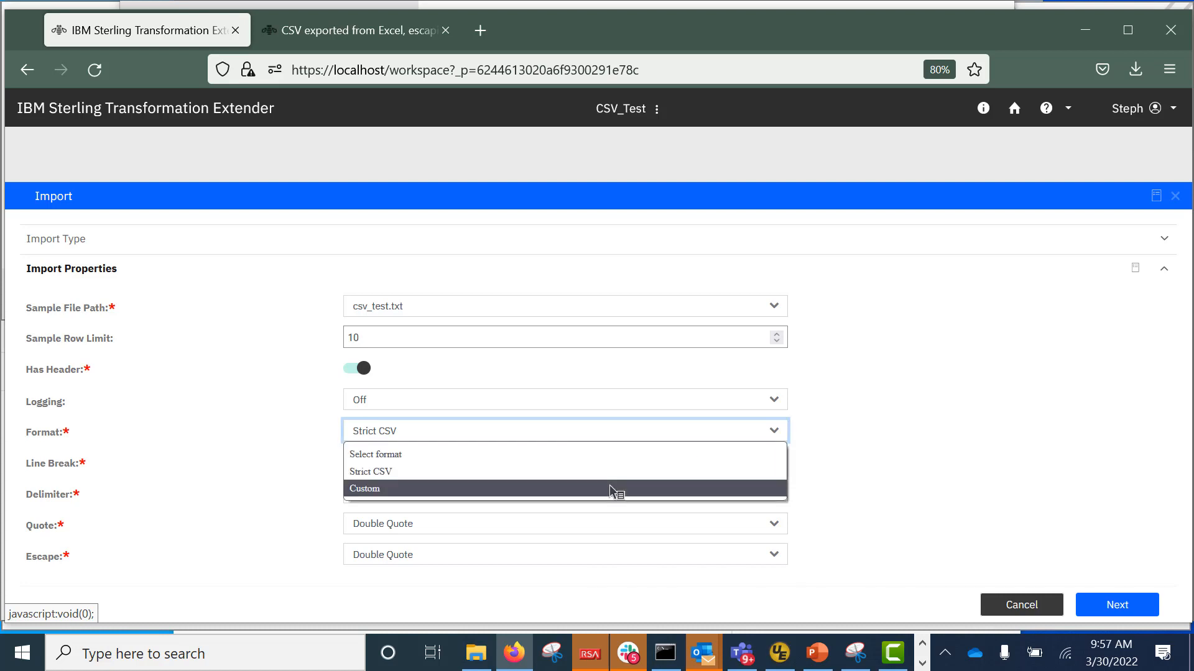
pyautogui.click(612, 490)
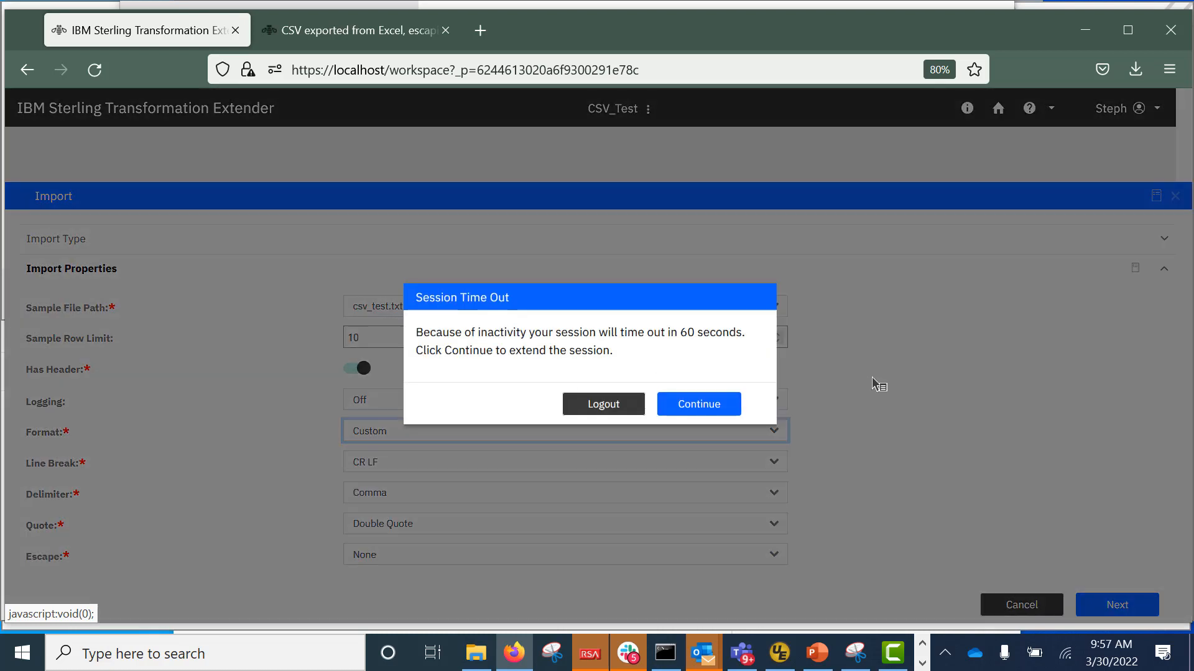
pyautogui.click(699, 405)
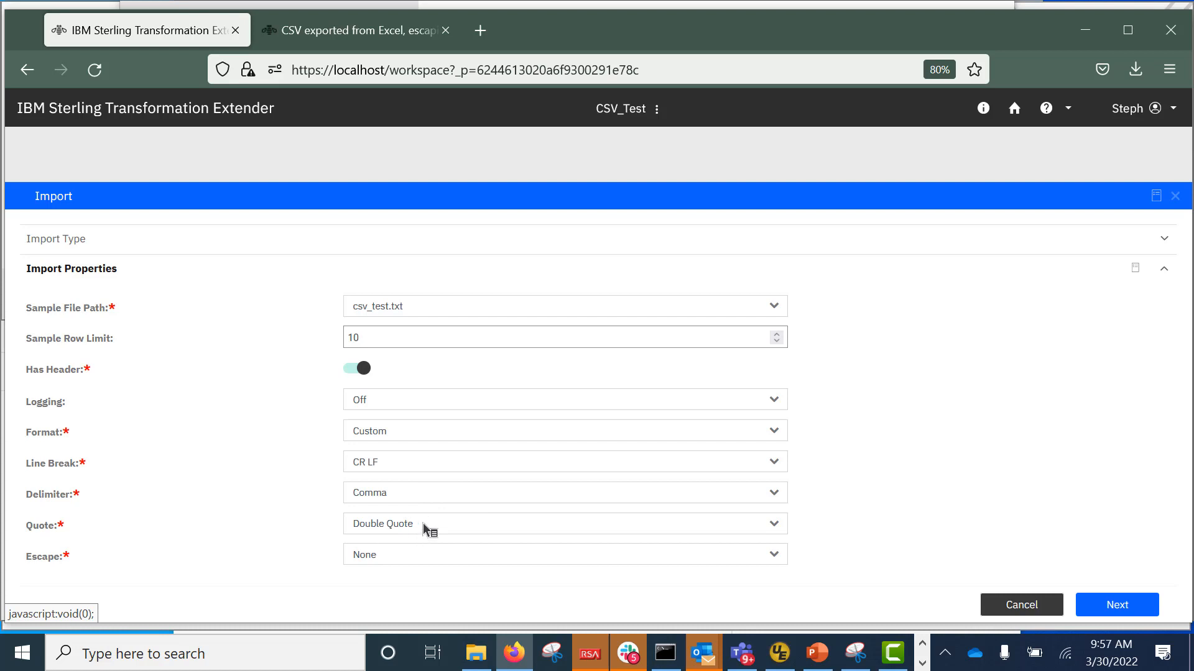
pyautogui.click(775, 524)
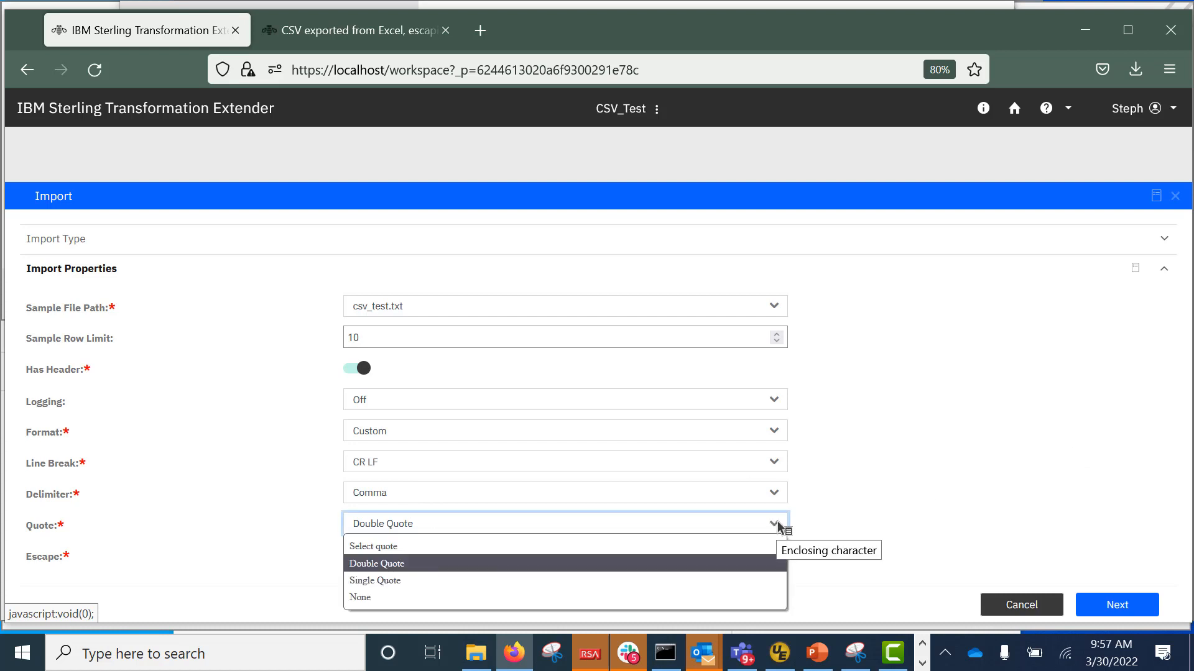
pyautogui.click(775, 524)
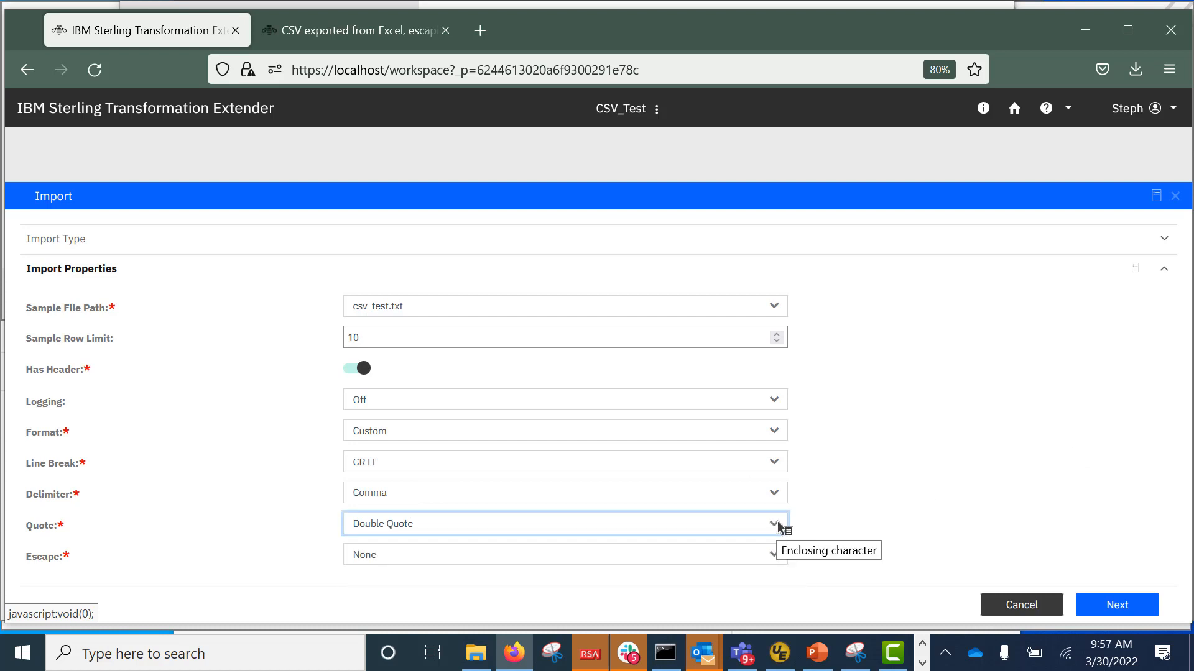
pyautogui.click(775, 559)
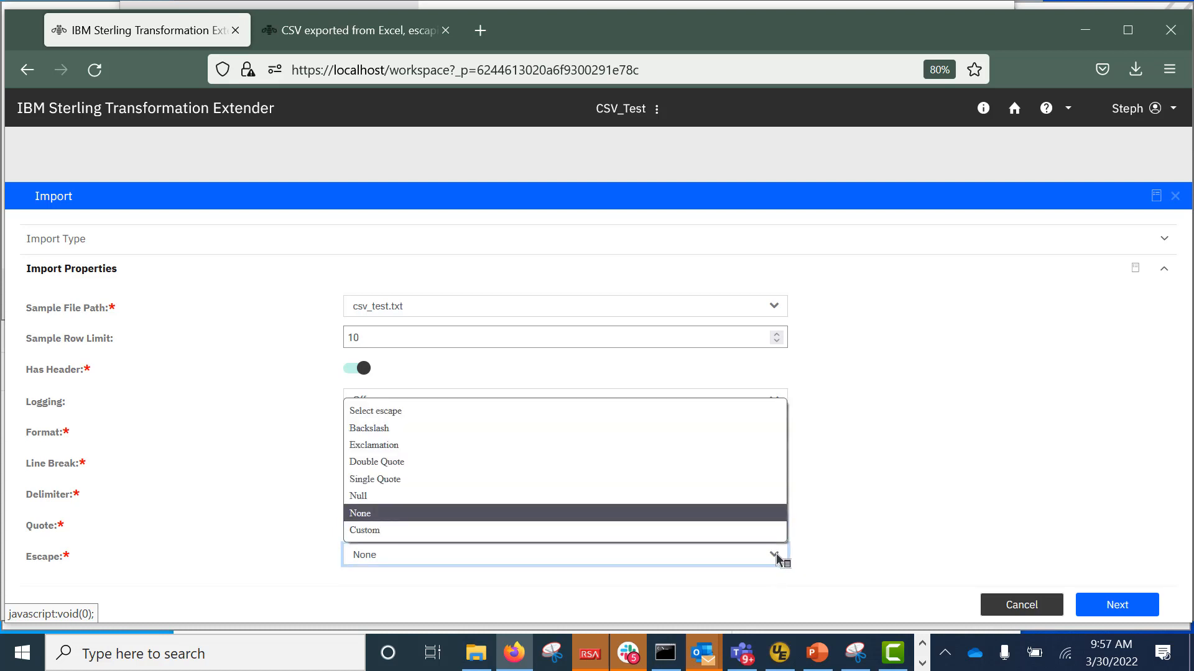
pyautogui.click(777, 557)
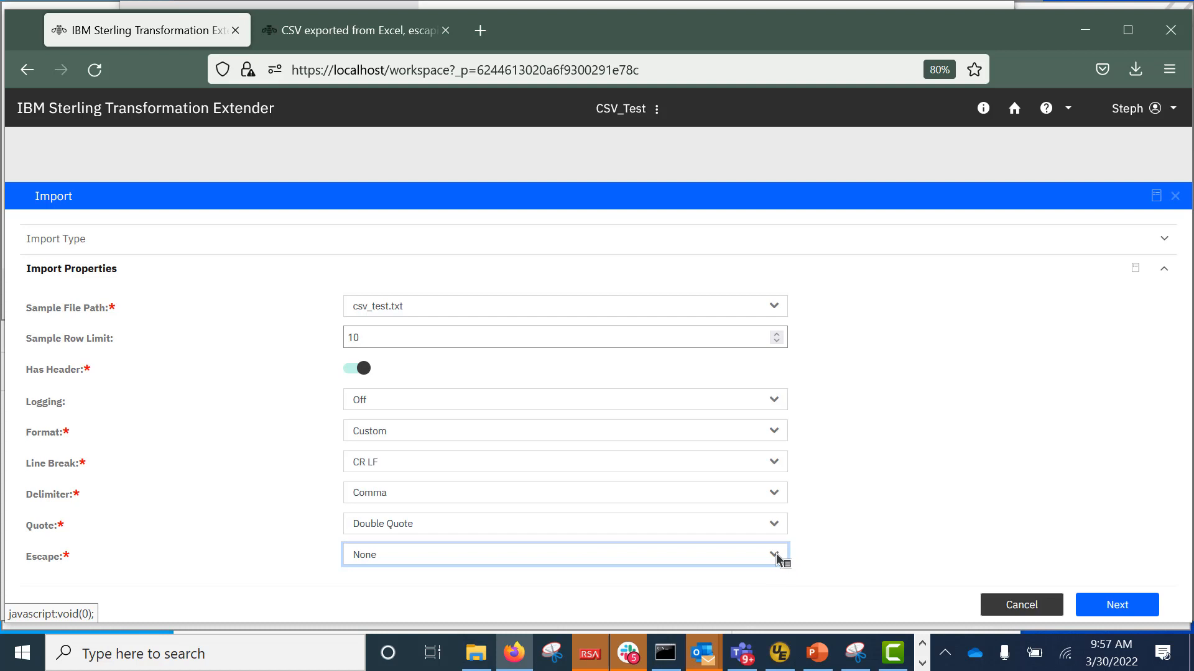
# Name the schema csv_tree and import it.
pyautogui.click(1132, 606)
pyautogui.write('csv_tree')
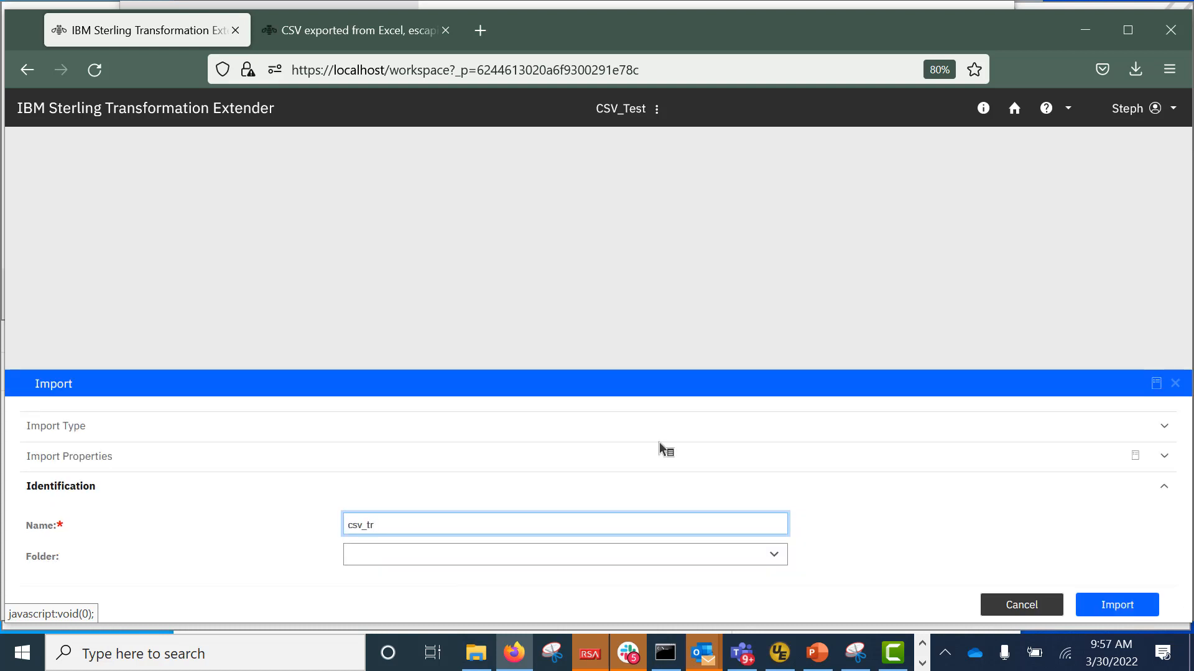
pyautogui.click(1128, 605)
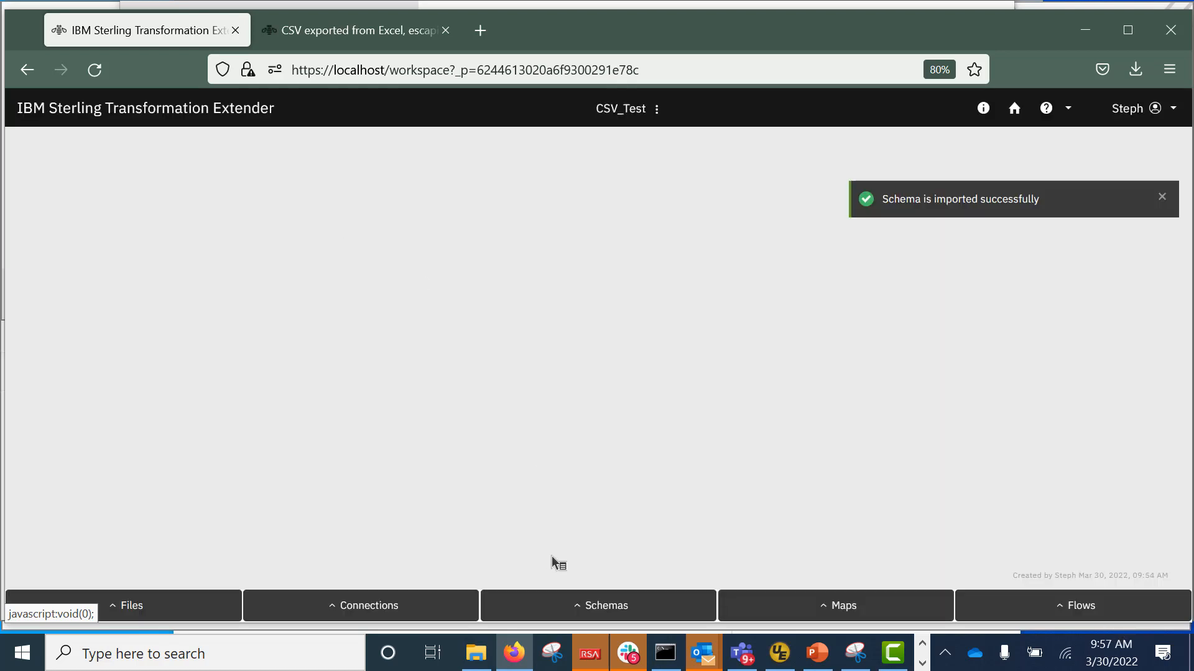
# Open csv_tree, expand its Header and Row structure, analyze it, and close it.
pyautogui.click(578, 606)
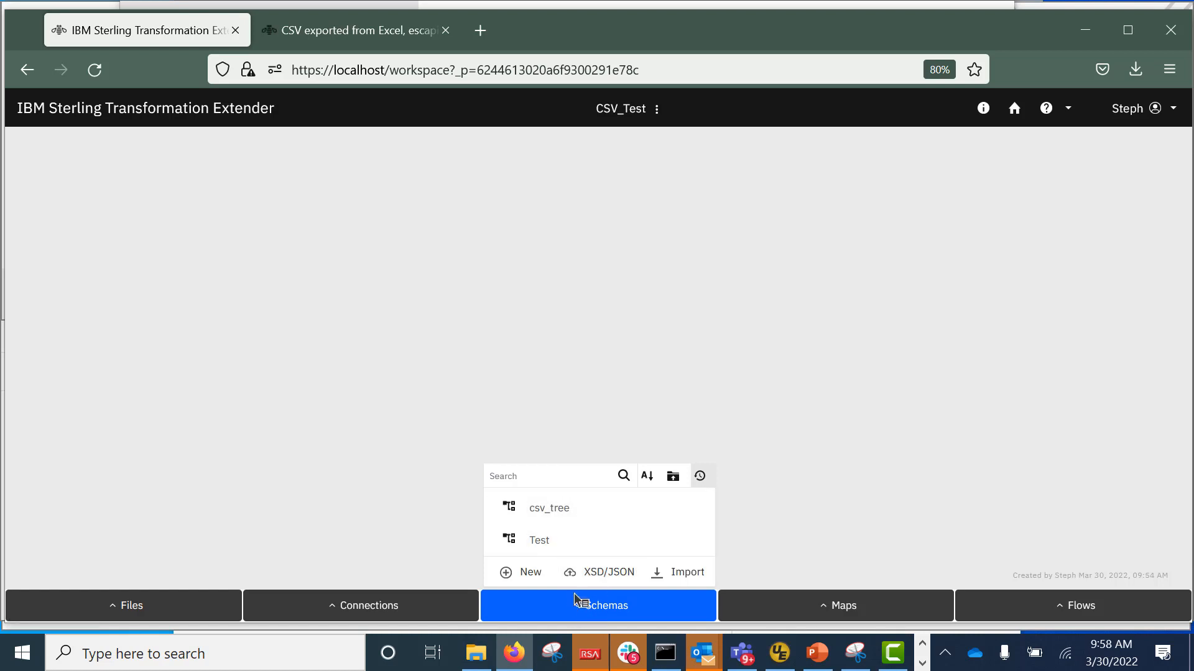
pyautogui.click(557, 507)
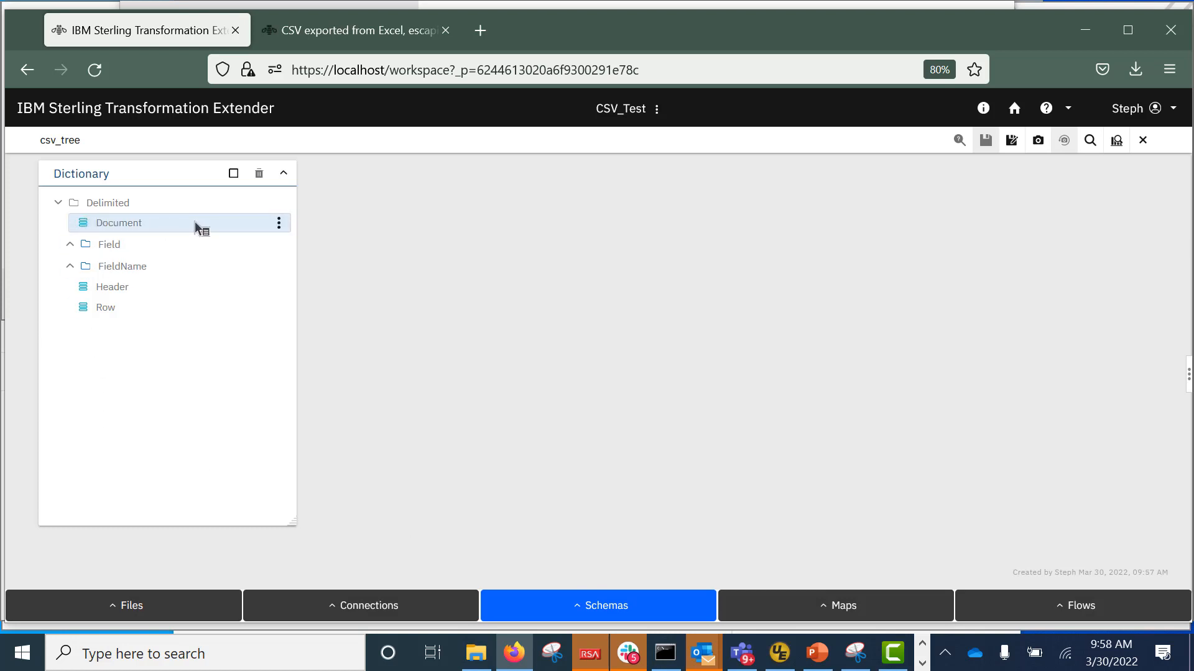
pyautogui.click(279, 223)
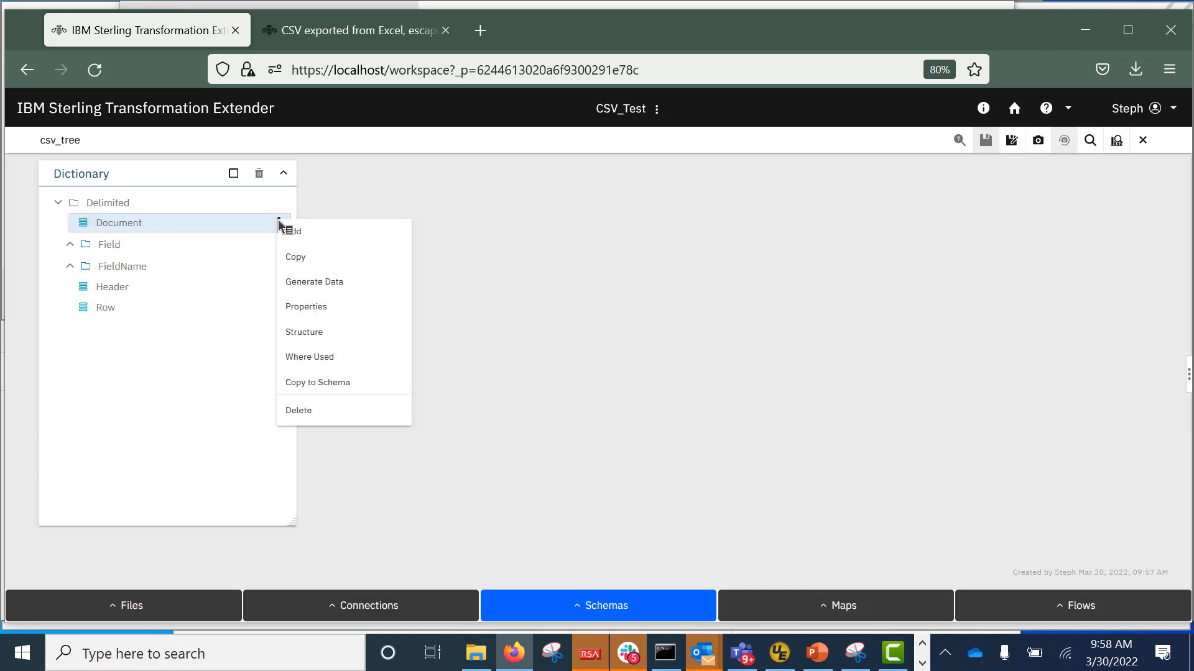
pyautogui.click(320, 331)
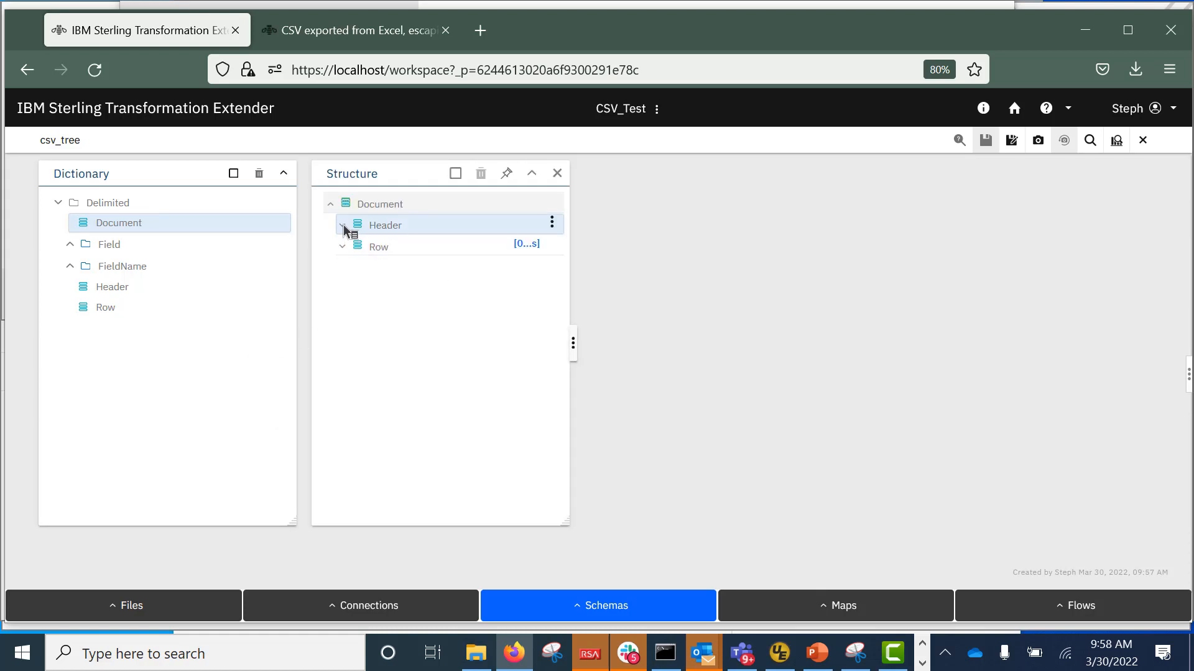
pyautogui.click(343, 227)
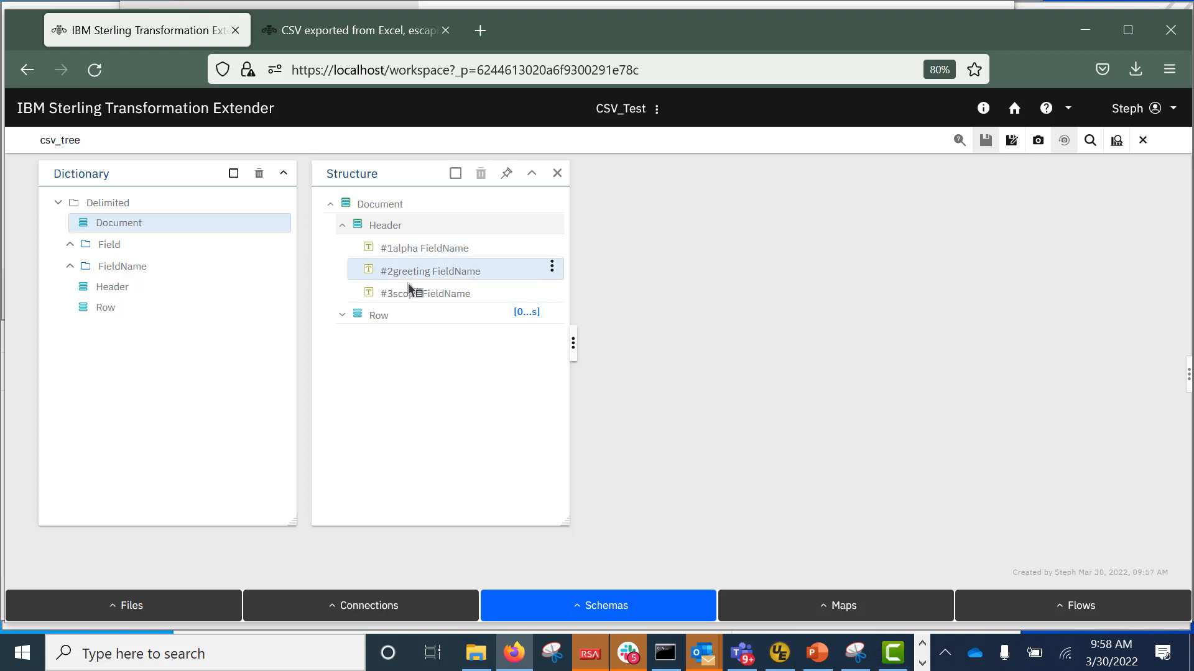
pyautogui.click(342, 316)
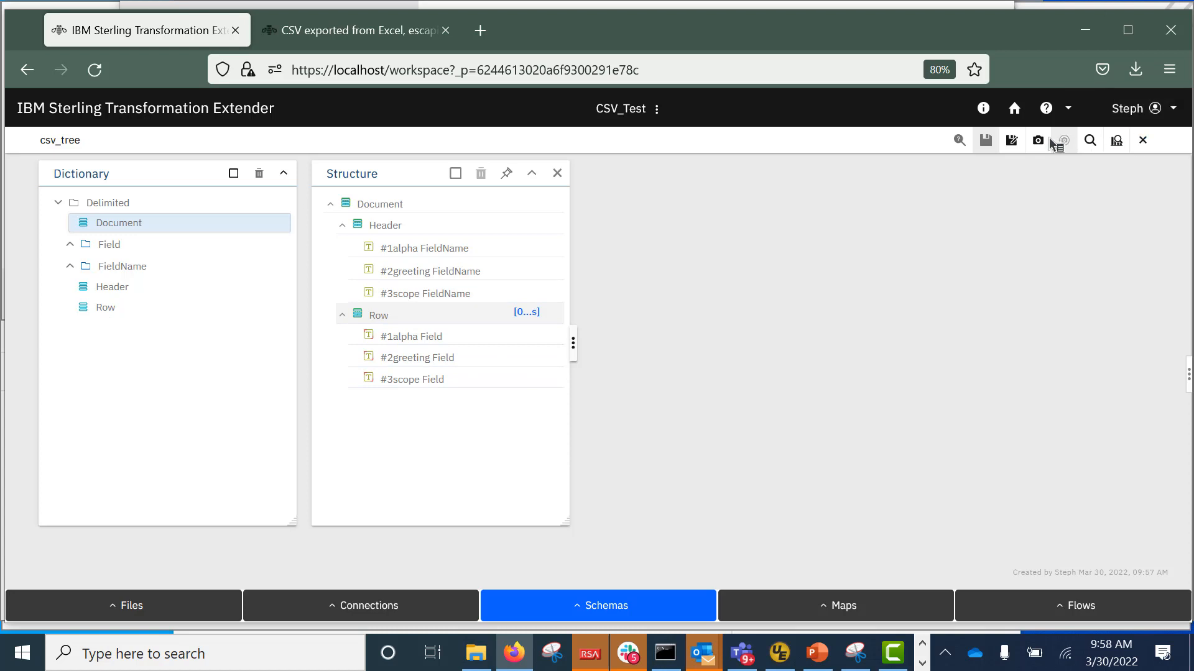
pyautogui.click(1116, 142)
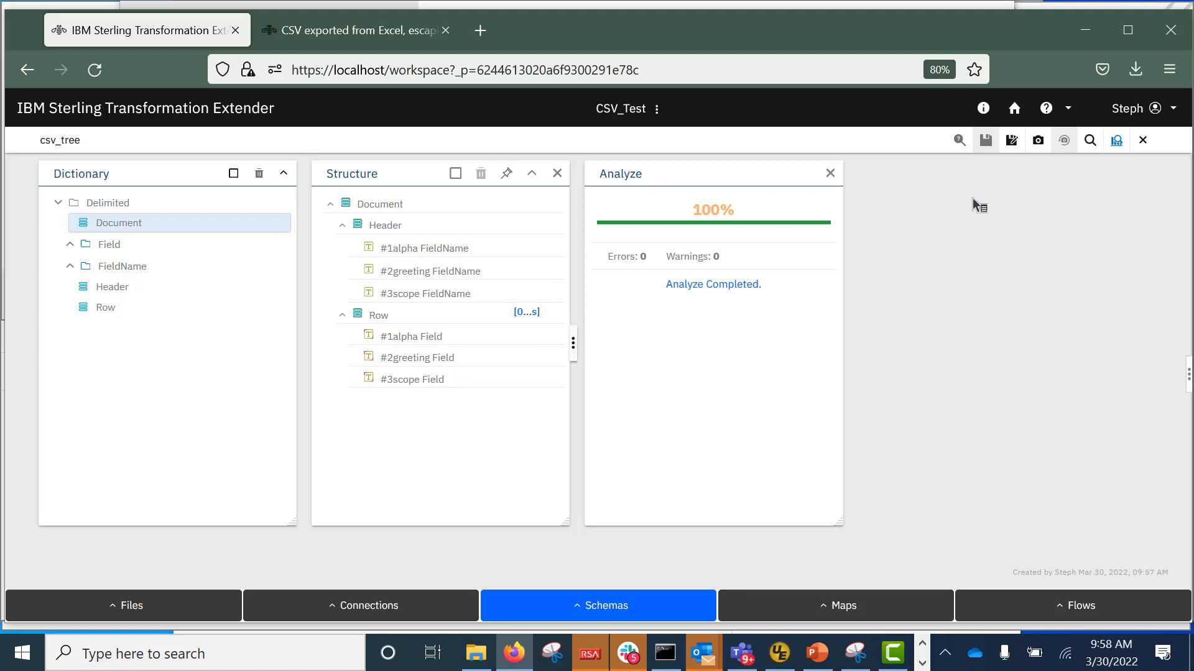
pyautogui.click(1143, 140)
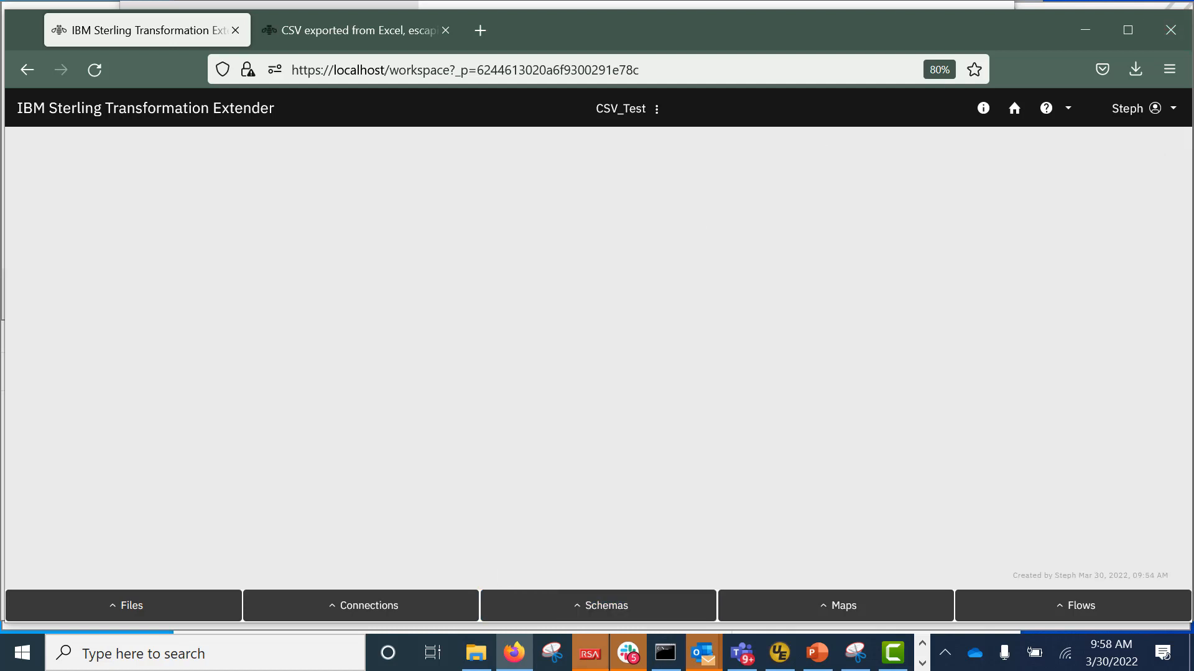
# Create a new map named csv_quoted from the Maps list.
pyautogui.click(830, 608)
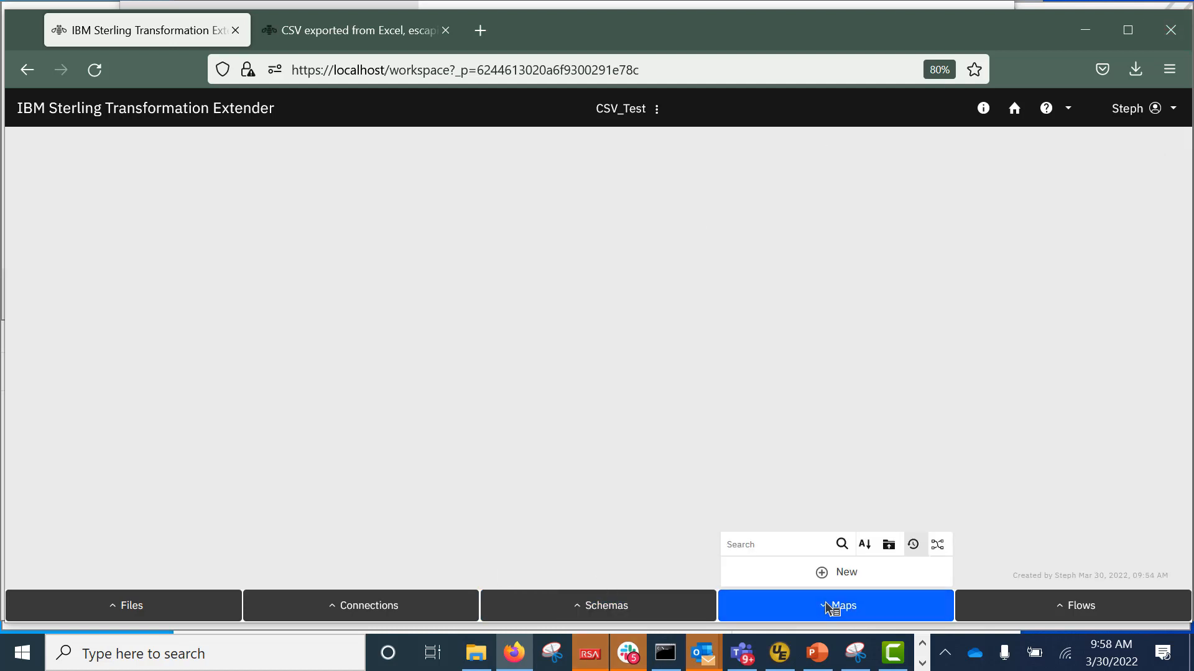
pyautogui.click(853, 570)
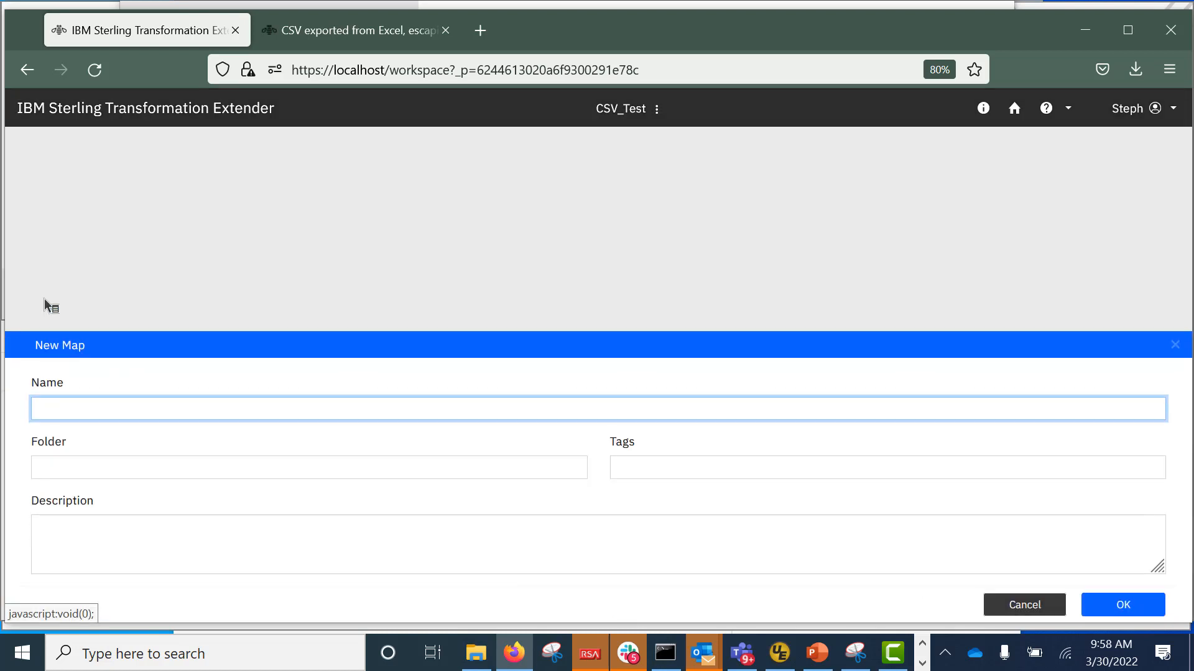
pyautogui.write('csv_quoted')
pyautogui.click(1133, 606)
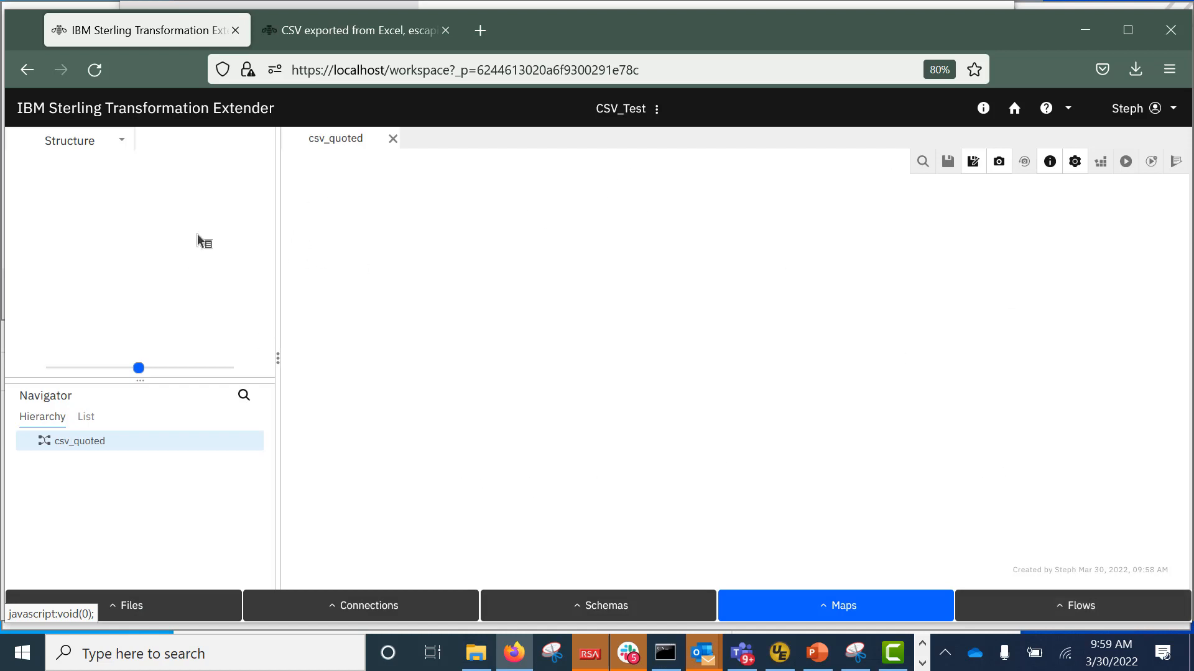
pyautogui.click(123, 140)
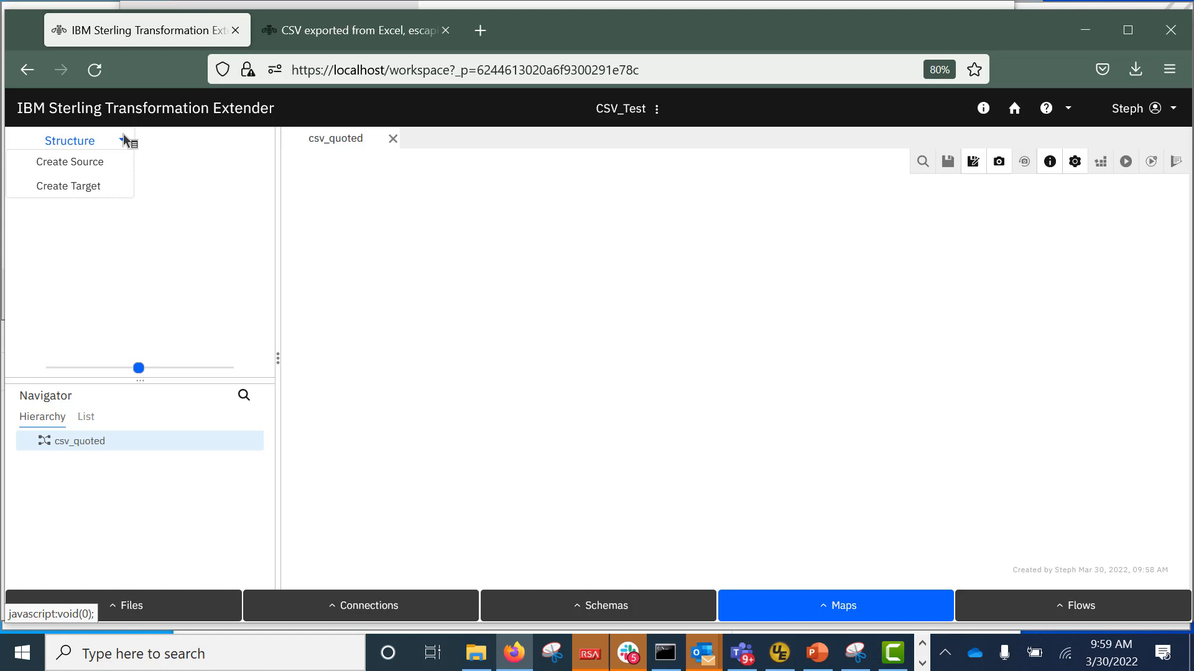
# Start a target named output with a File connection writing to csv_test.txt.
pyautogui.click(92, 187)
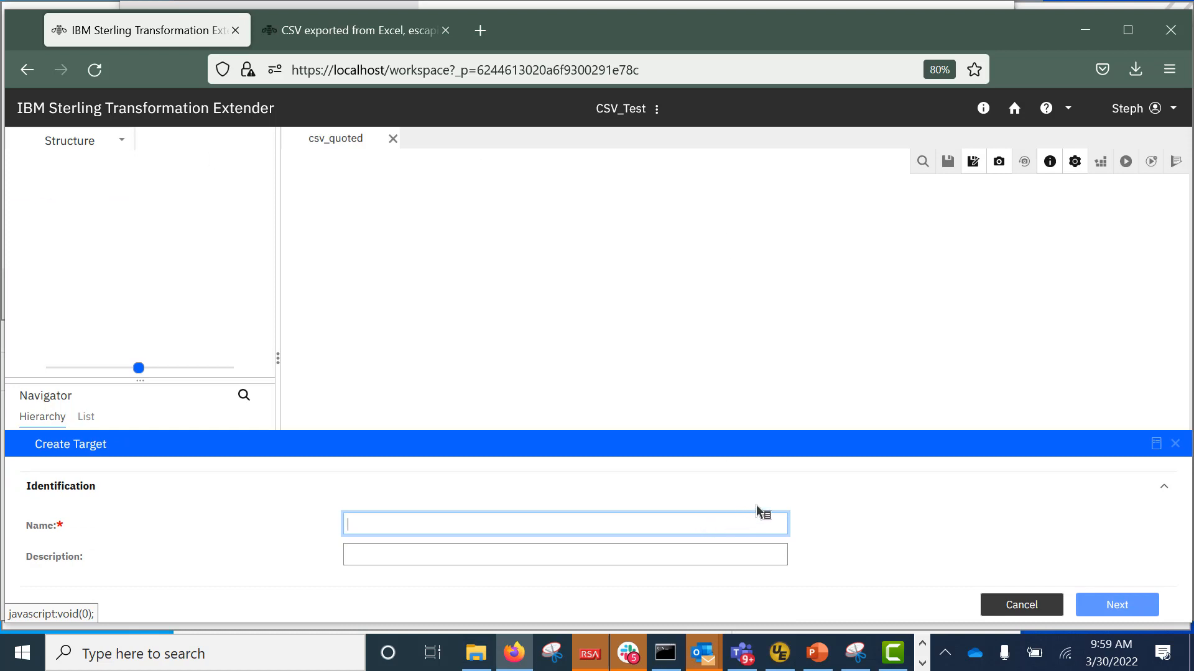
pyautogui.write('output')
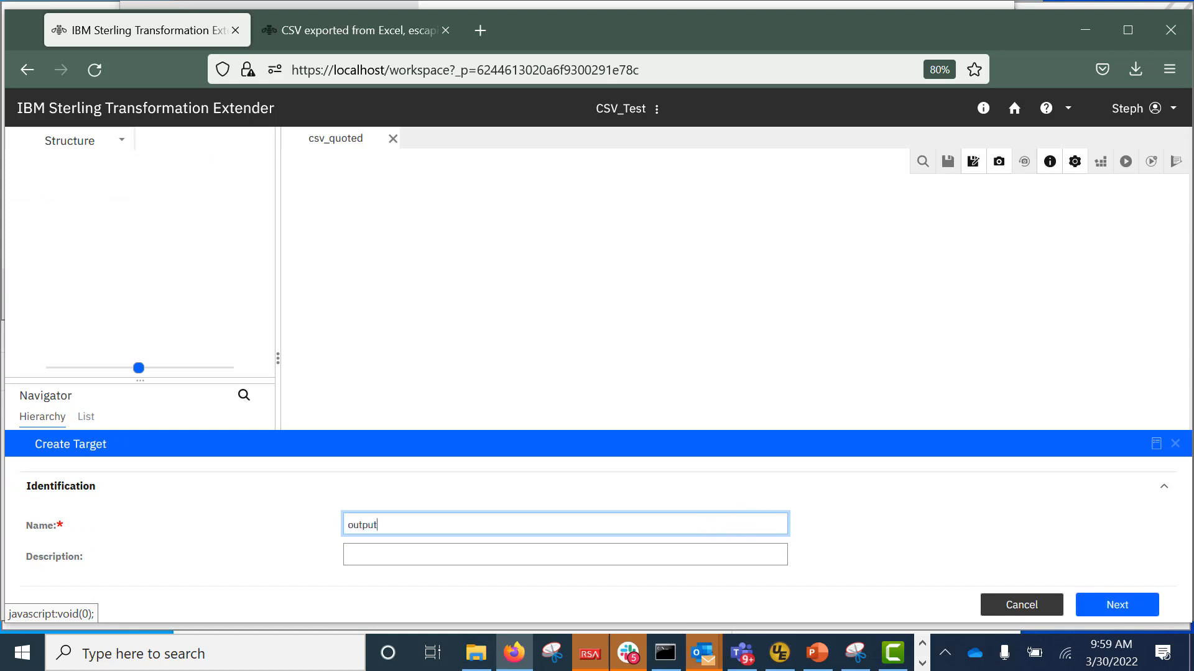
pyautogui.click(1117, 605)
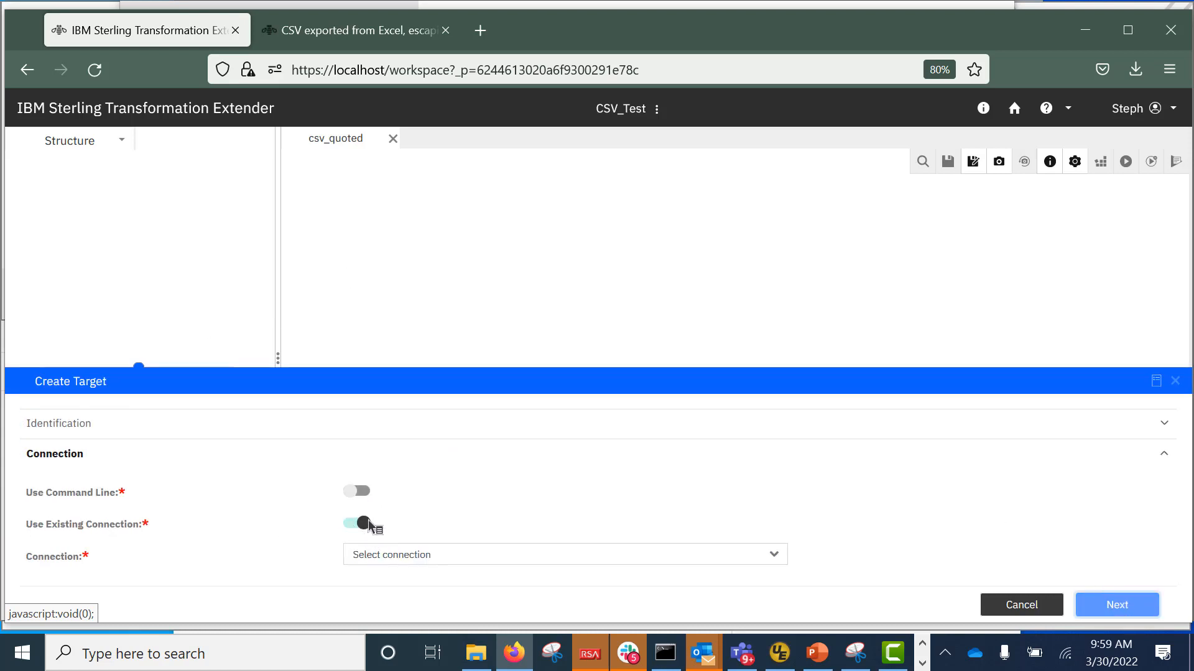
pyautogui.click(388, 559)
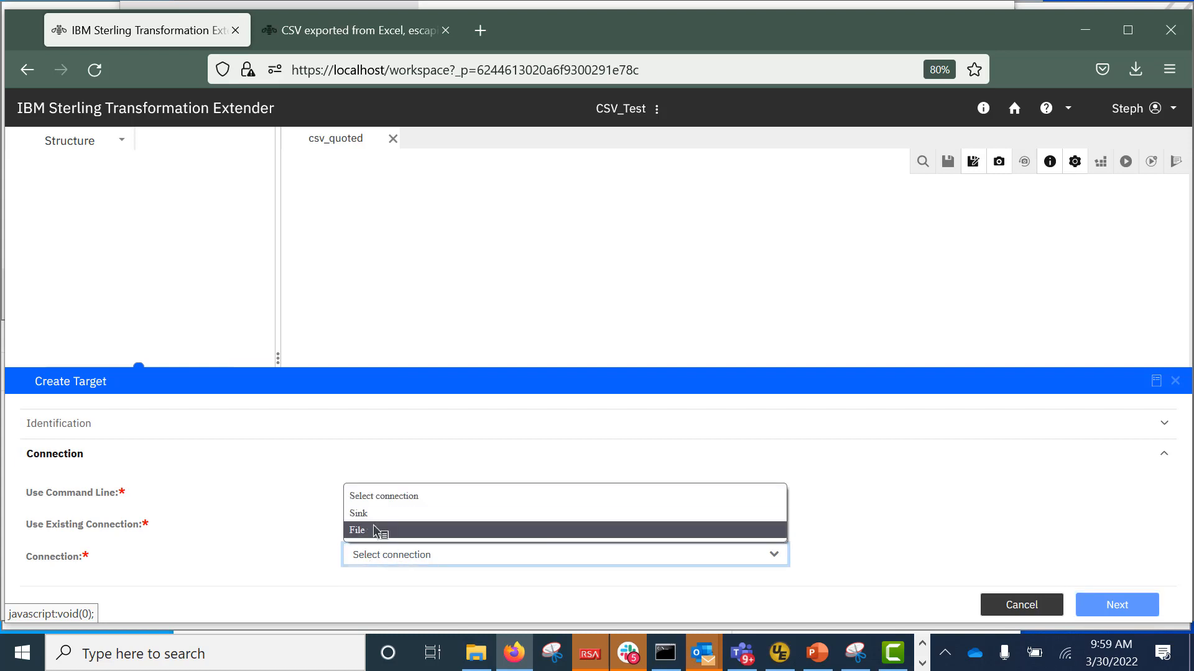
pyautogui.click(378, 530)
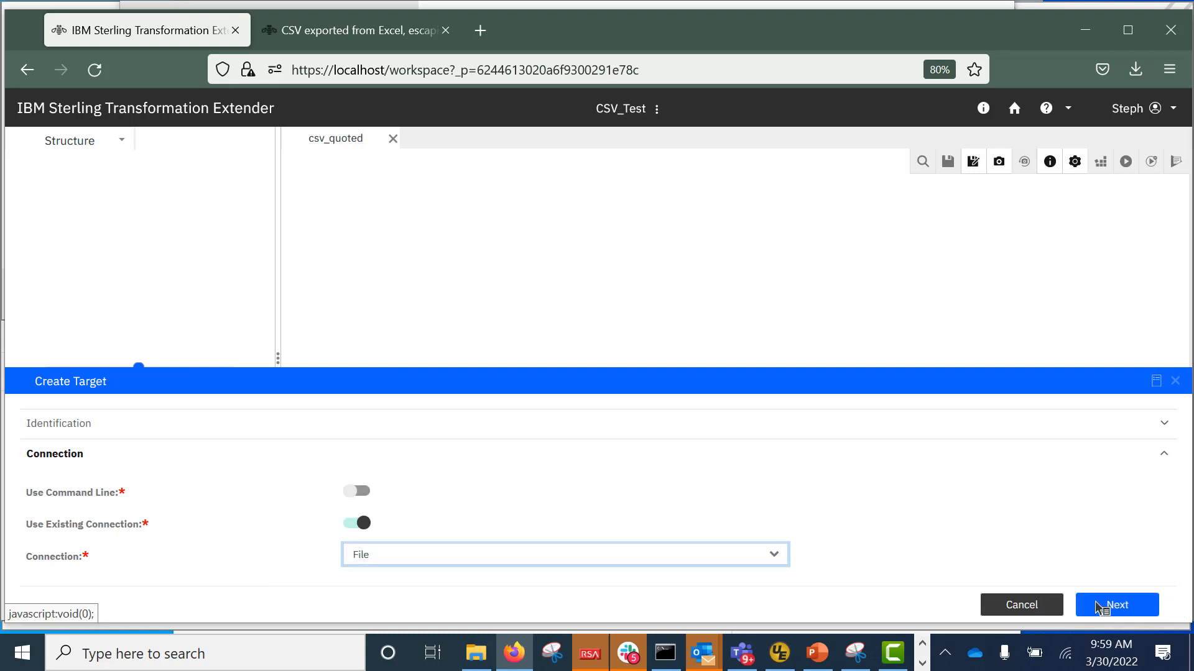
pyautogui.click(1117, 606)
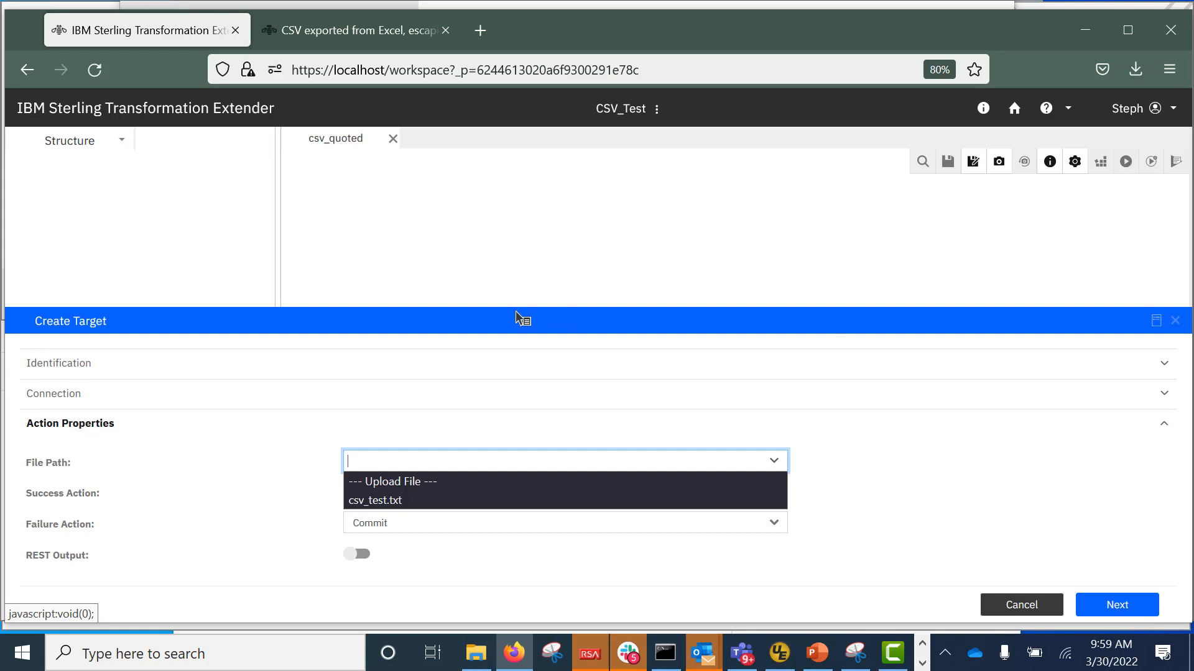
pyautogui.click(382, 501)
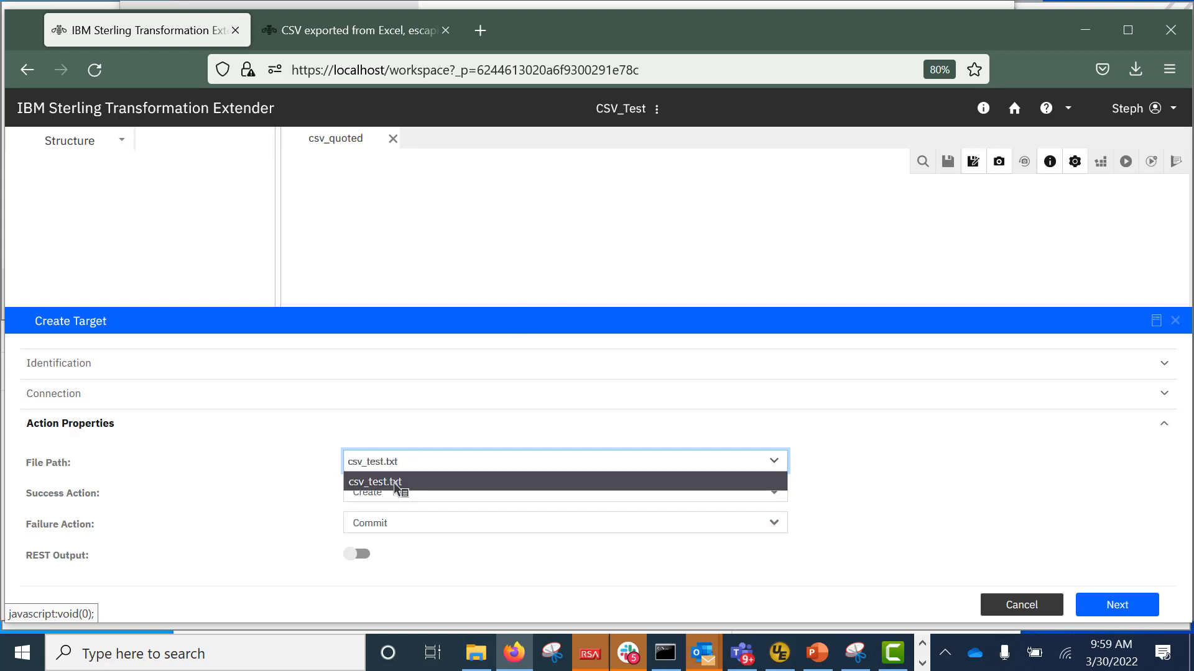
pyautogui.click(395, 483)
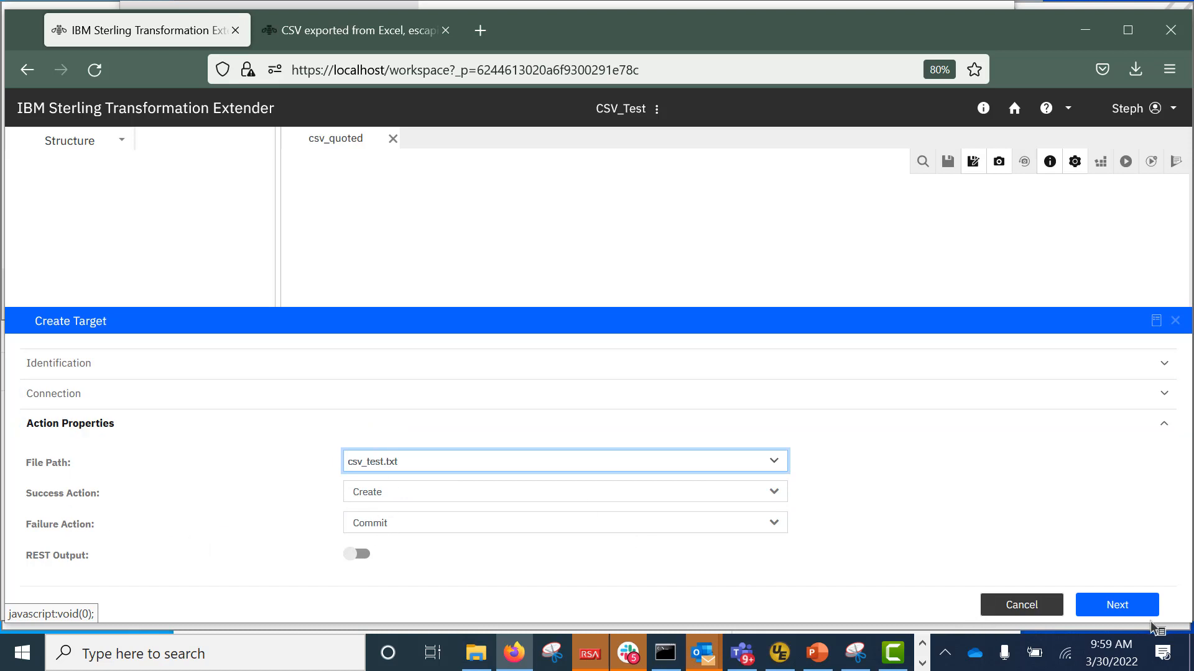
pyautogui.click(1134, 605)
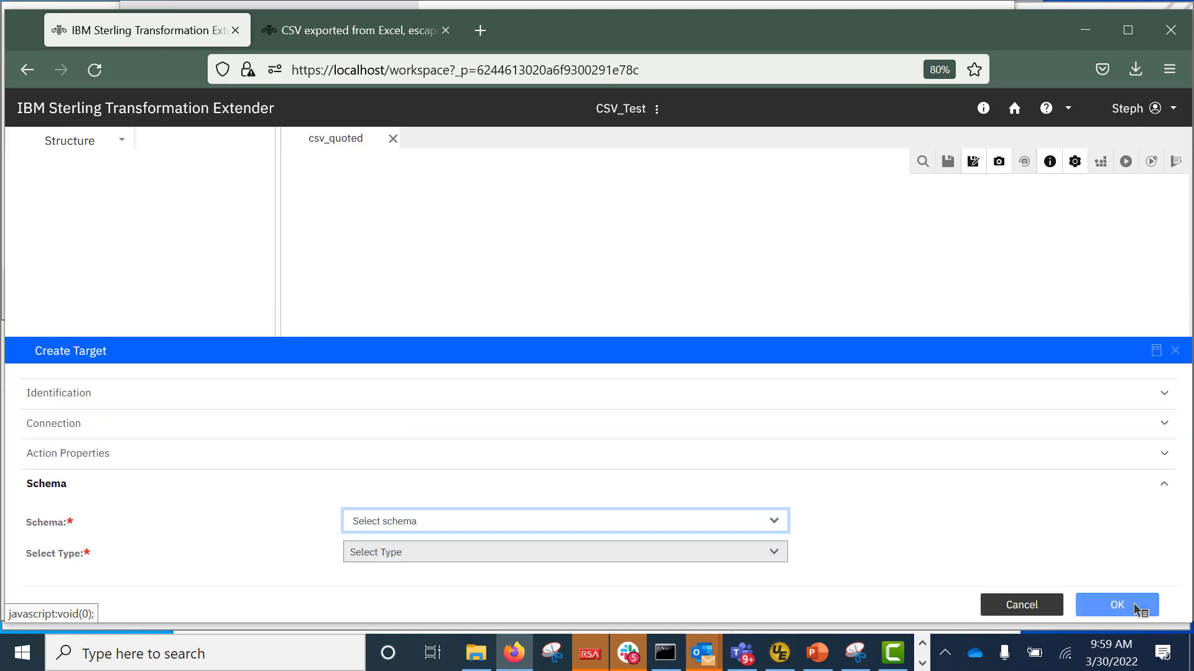
# Give the target the Test schema's file type, create it, and expand output and rows.
pyautogui.click(777, 524)
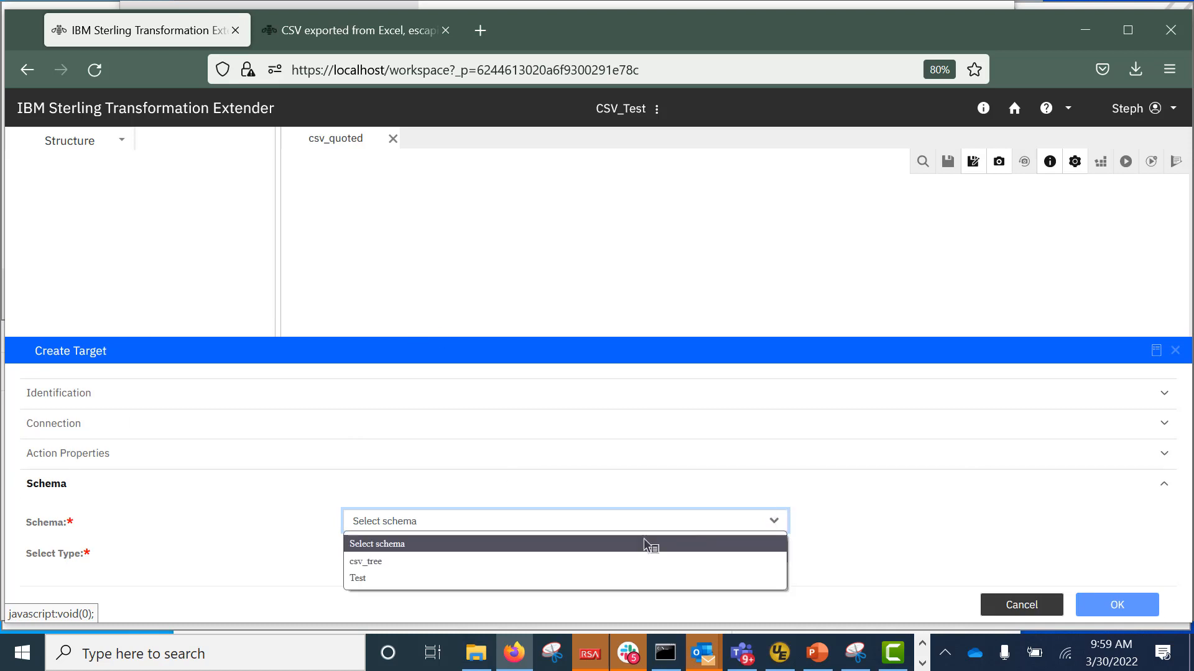
pyautogui.click(549, 579)
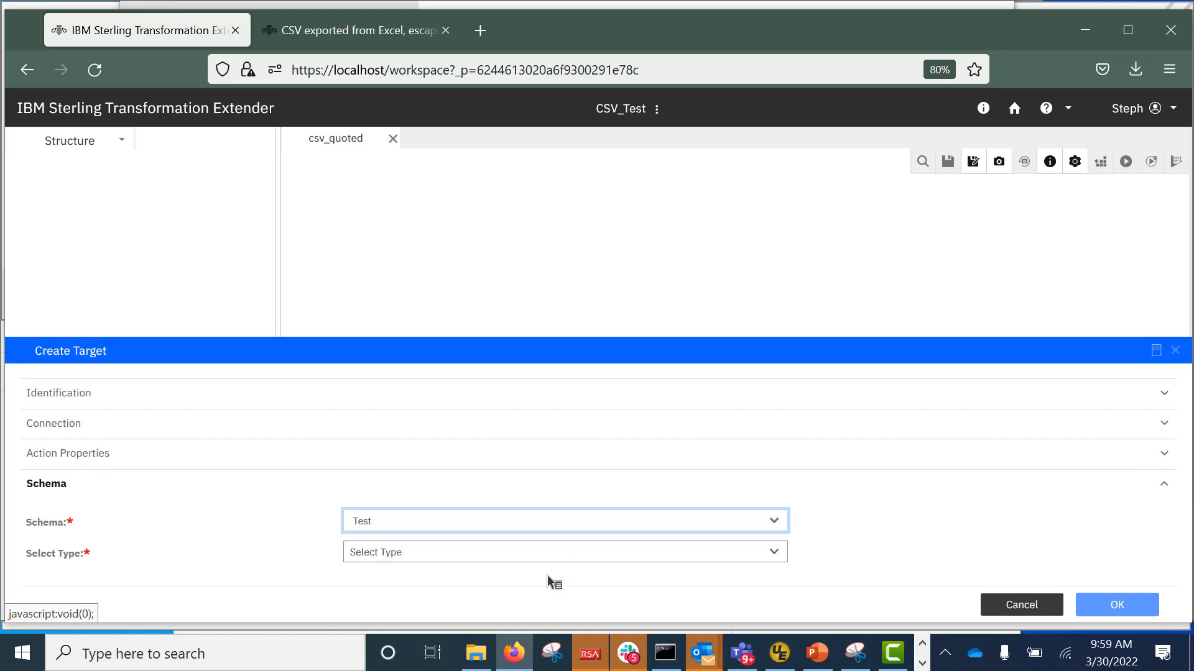
pyautogui.click(607, 555)
pyautogui.click(391, 457)
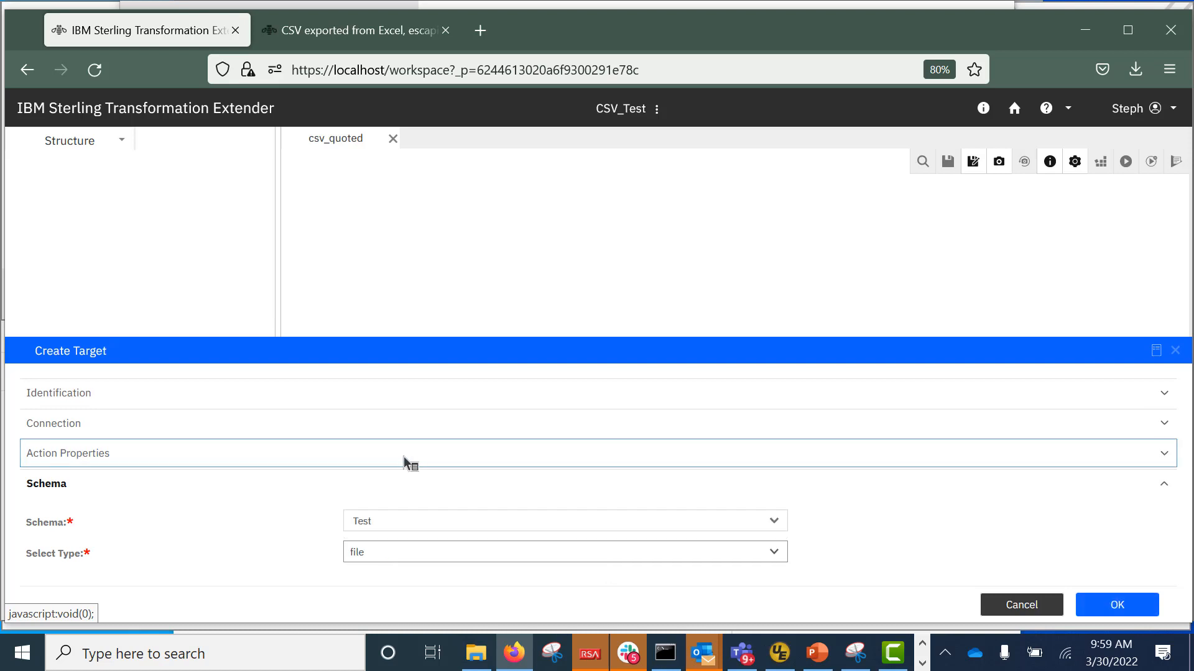
pyautogui.click(1118, 603)
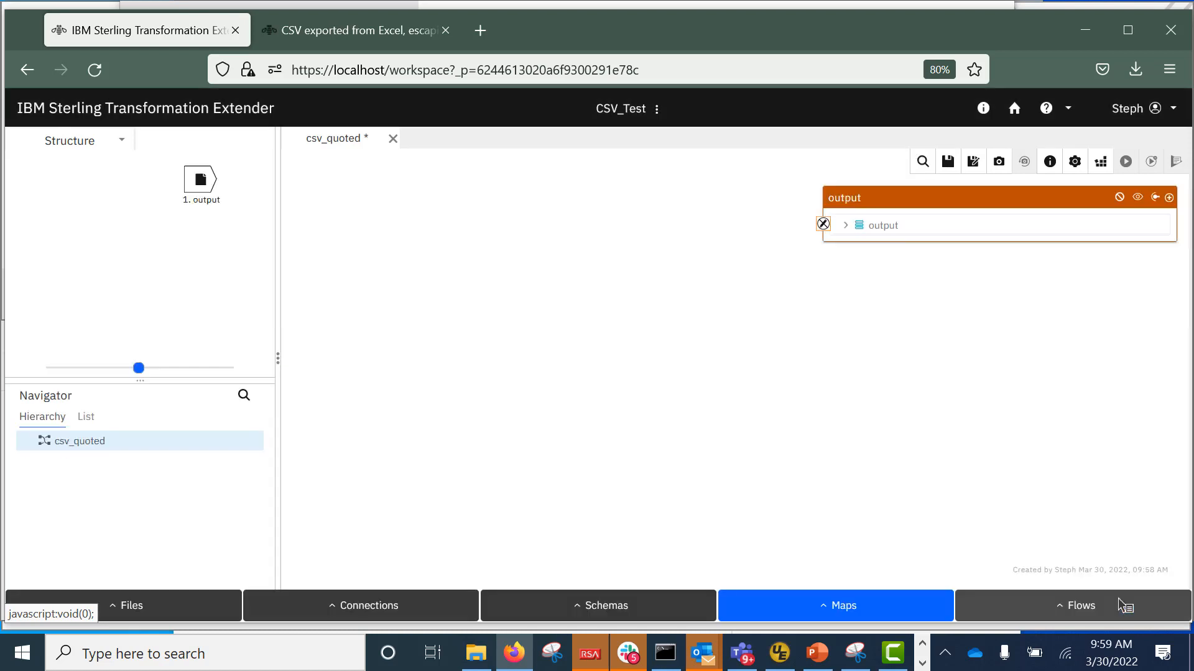
pyautogui.click(847, 225)
pyautogui.click(859, 245)
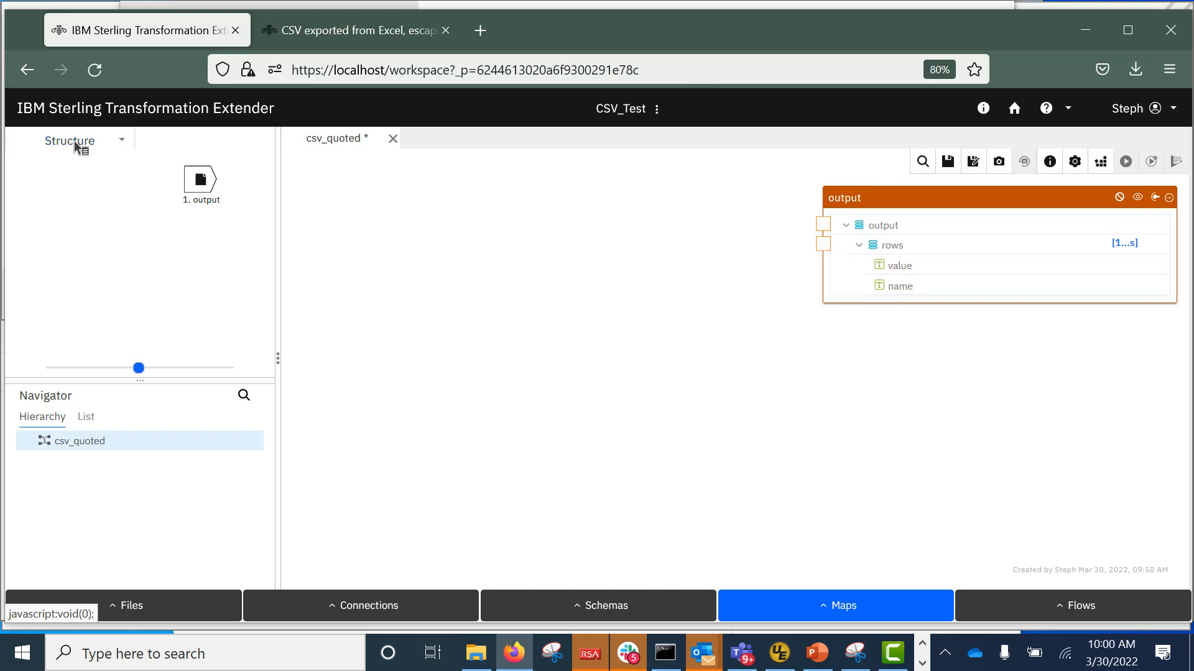
# Start a new source named csv_input using a File connection.
pyautogui.click(122, 143)
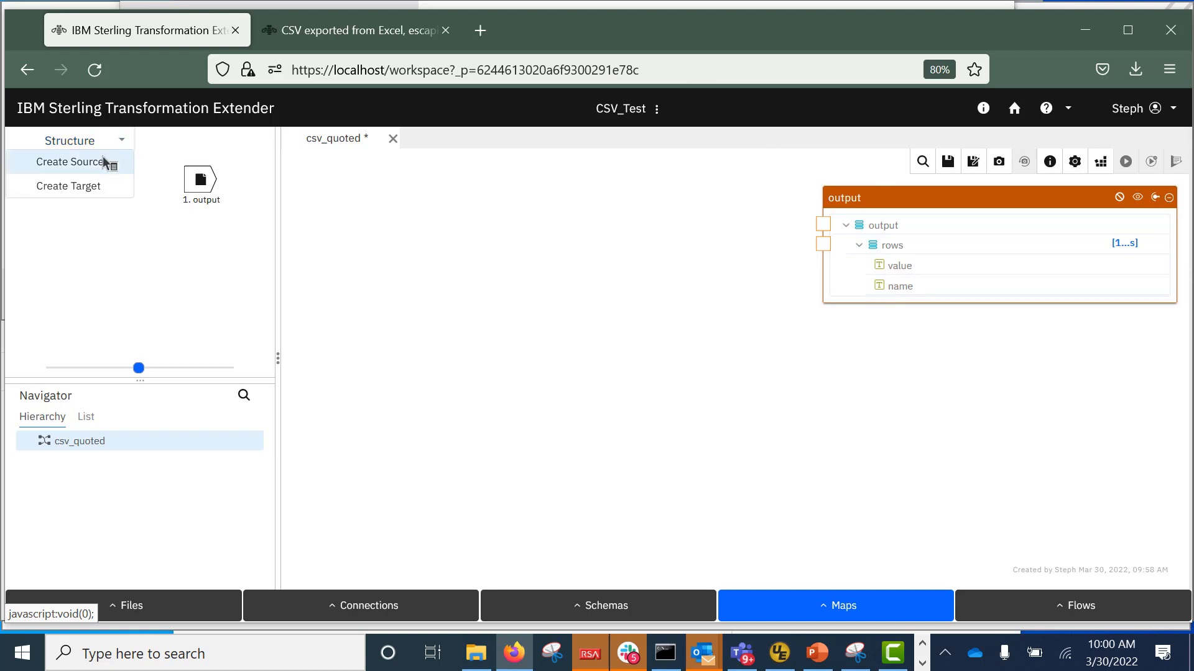
pyautogui.click(106, 162)
pyautogui.write('csv_input')
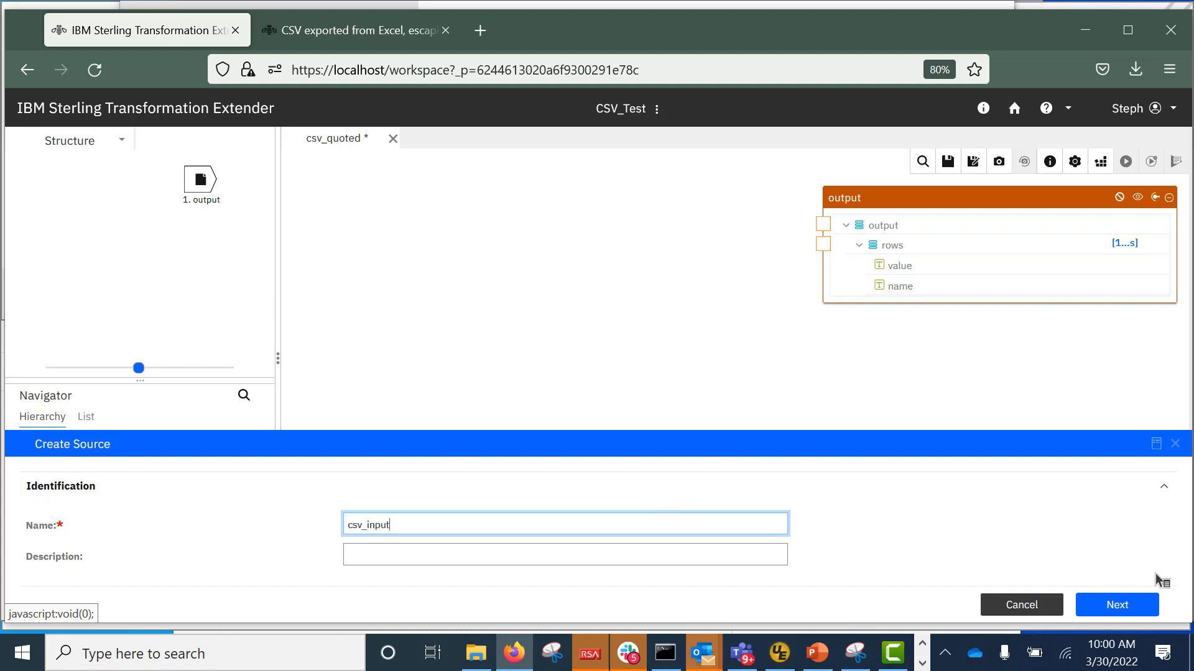
pyautogui.click(1117, 606)
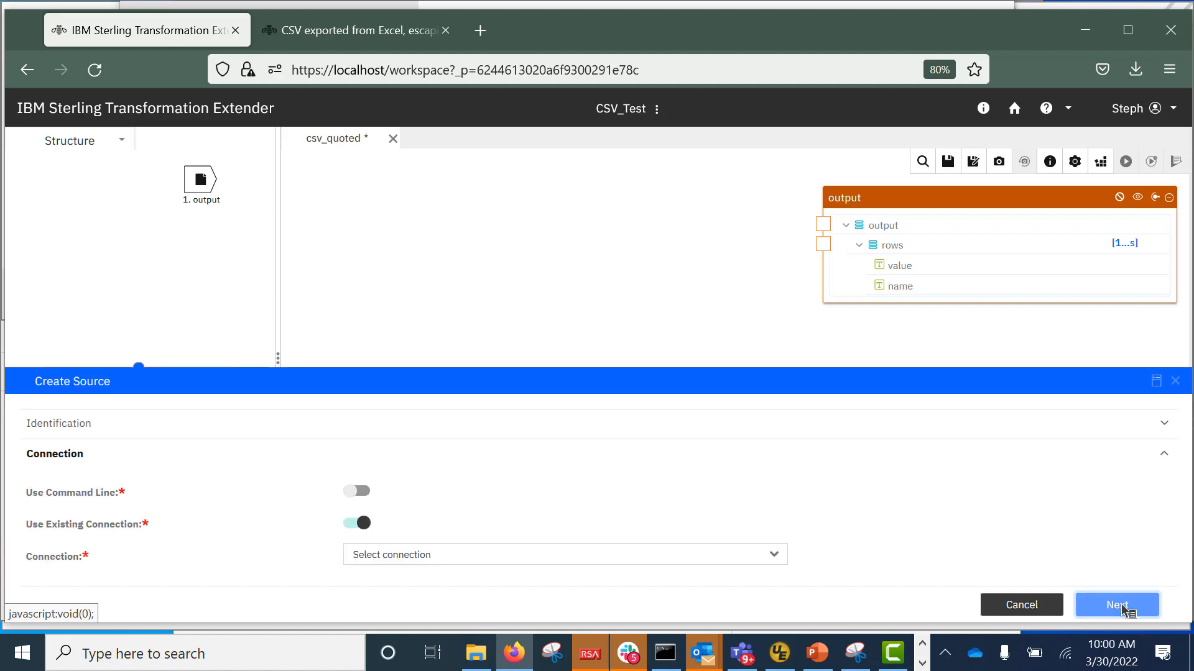
pyautogui.click(782, 556)
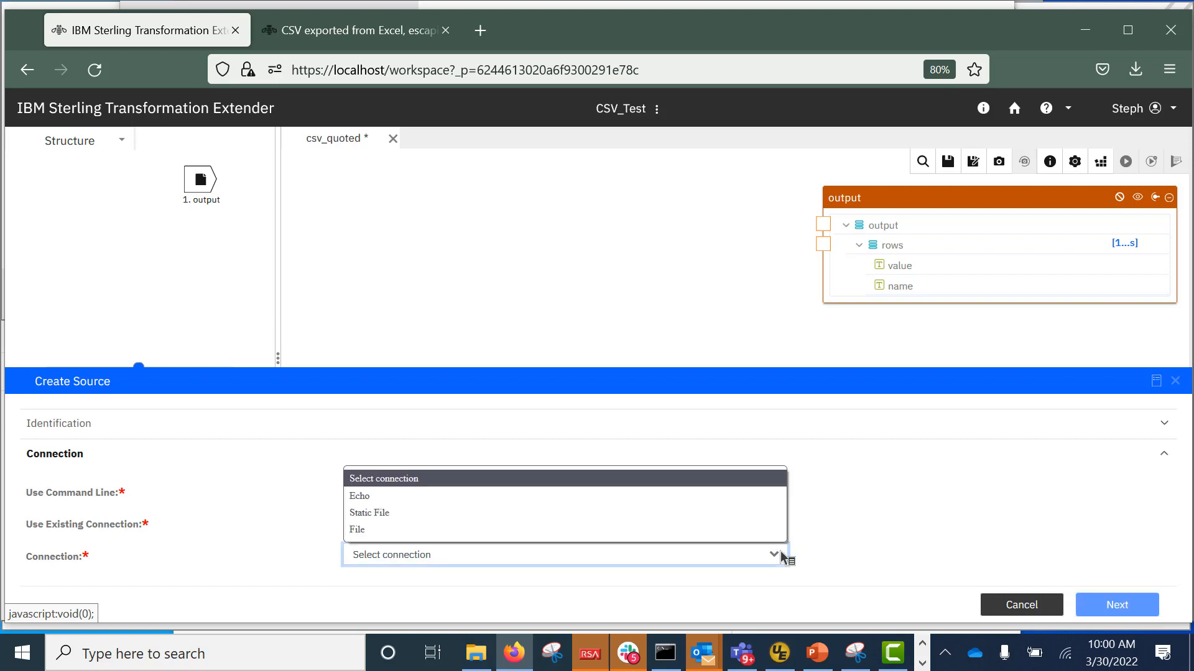
pyautogui.click(403, 532)
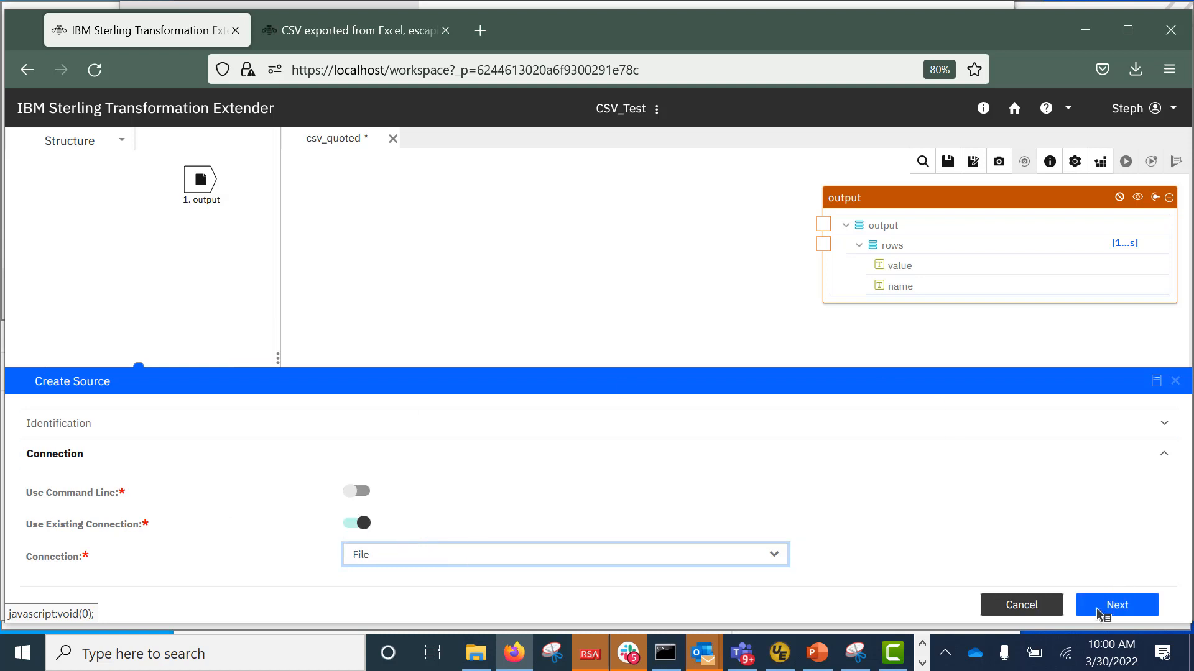
pyautogui.click(1125, 605)
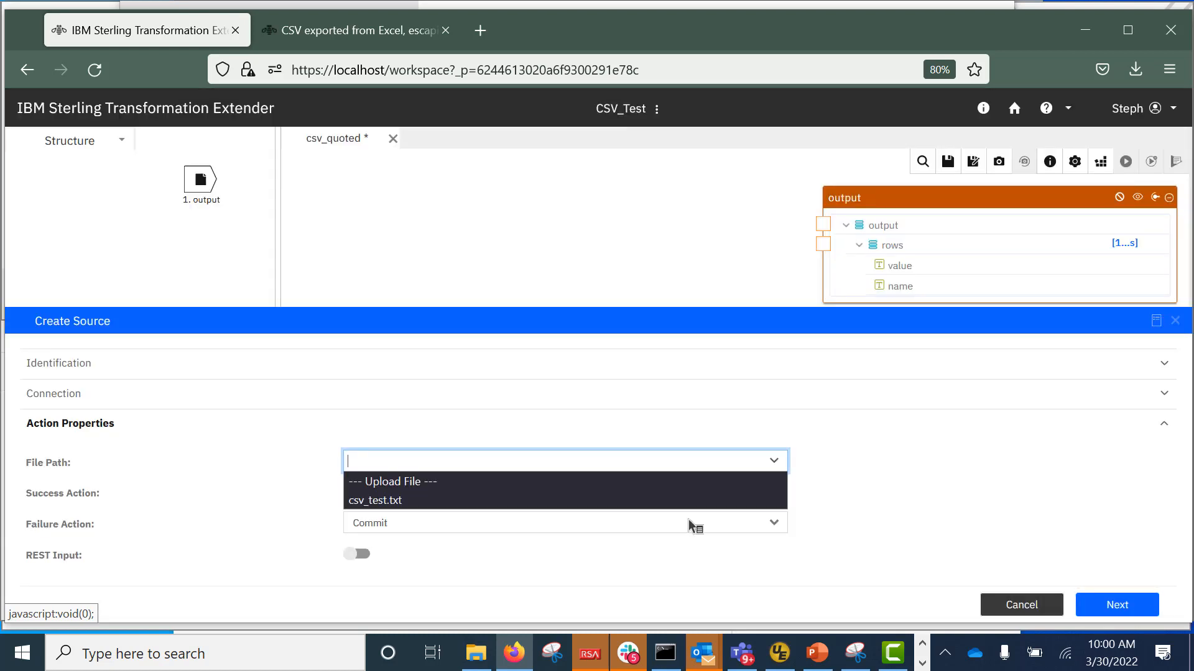
# Point the source at csv_test.txt with the csv_tree schema and Document type.
pyautogui.click(381, 501)
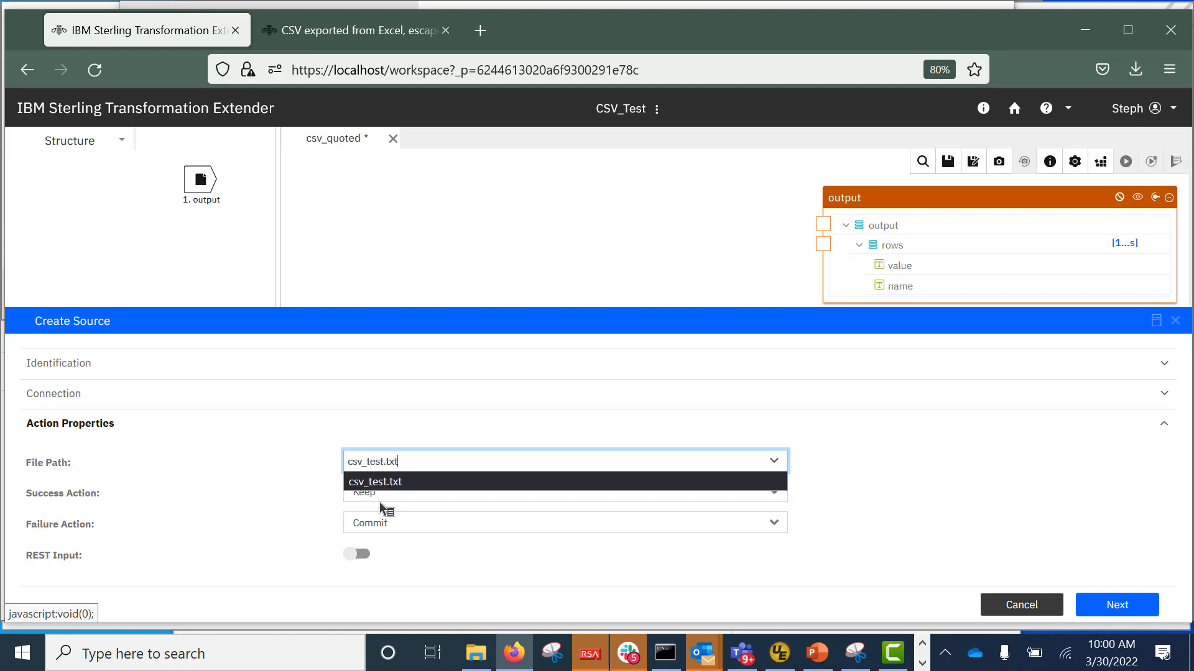
pyautogui.click(1124, 606)
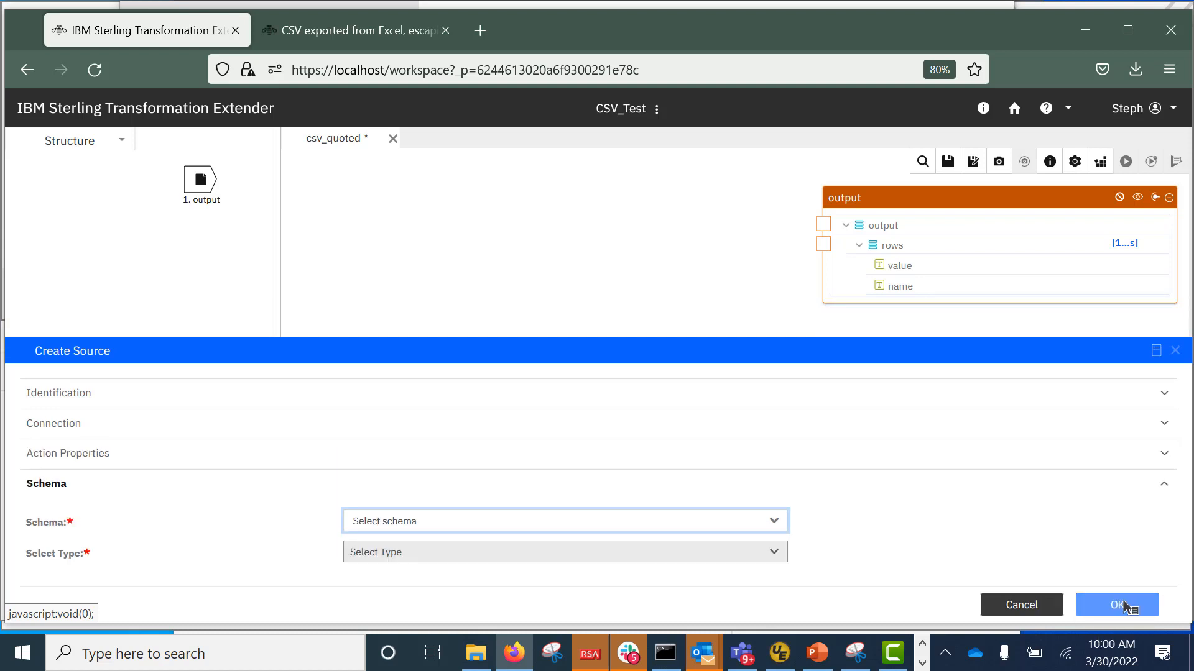
pyautogui.click(775, 525)
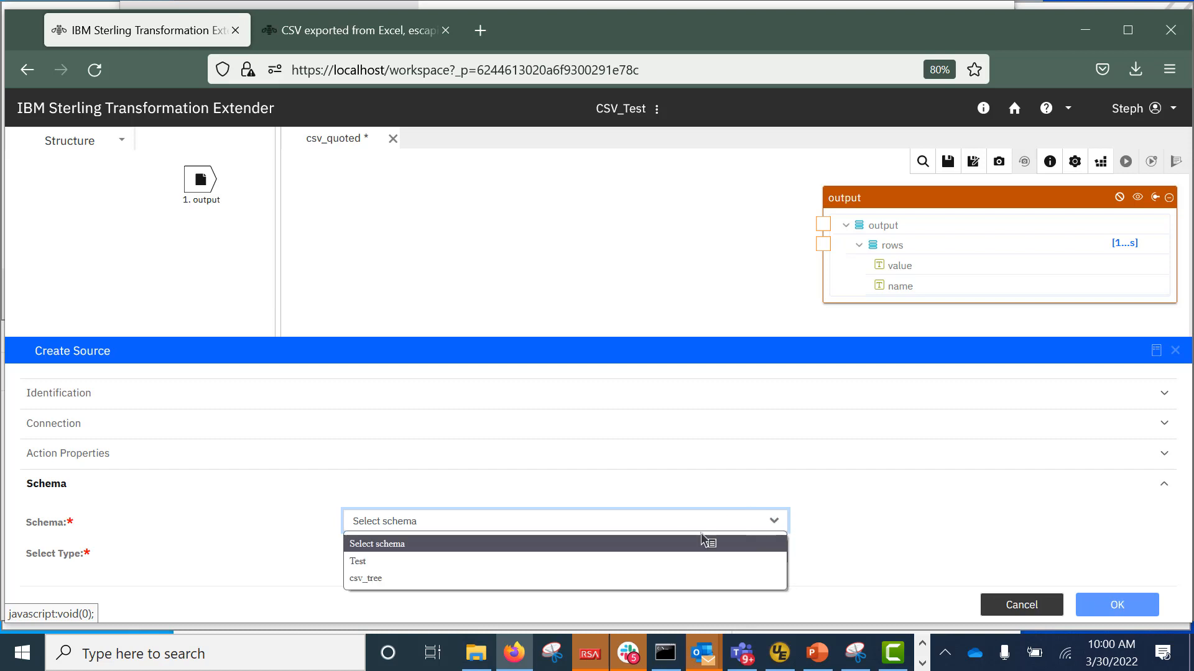
pyautogui.click(466, 580)
pyautogui.click(776, 554)
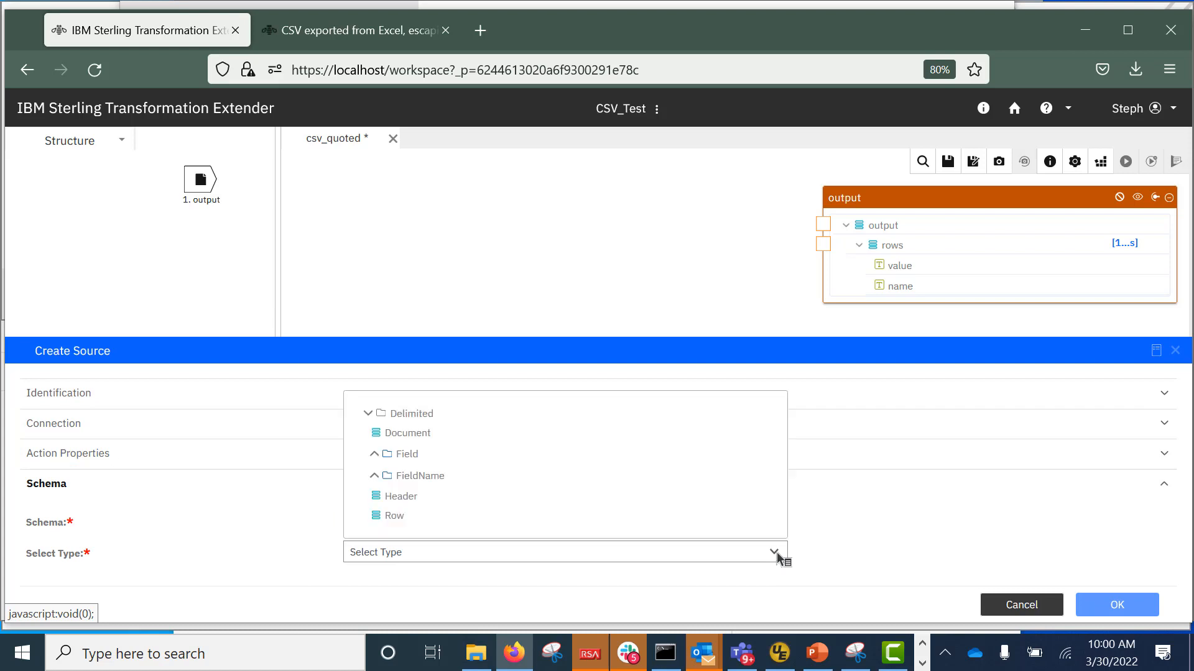
pyautogui.click(408, 435)
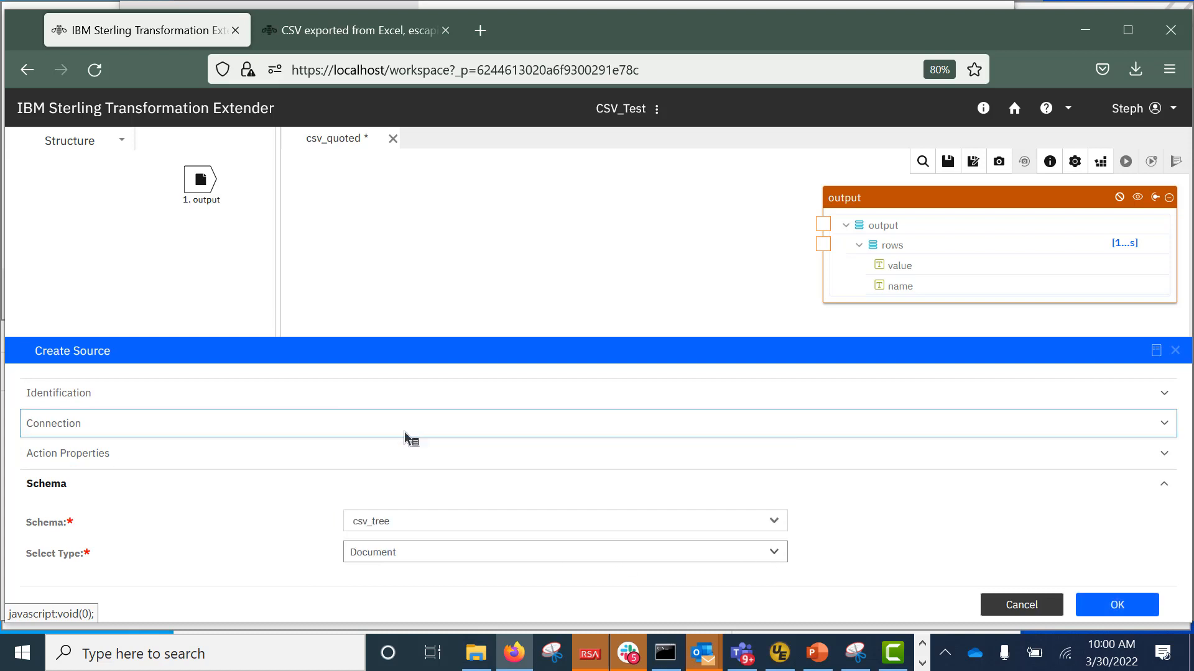
# Create csv_input, add it to the map canvas, and expand its Header and Row fields.
pyautogui.click(1117, 605)
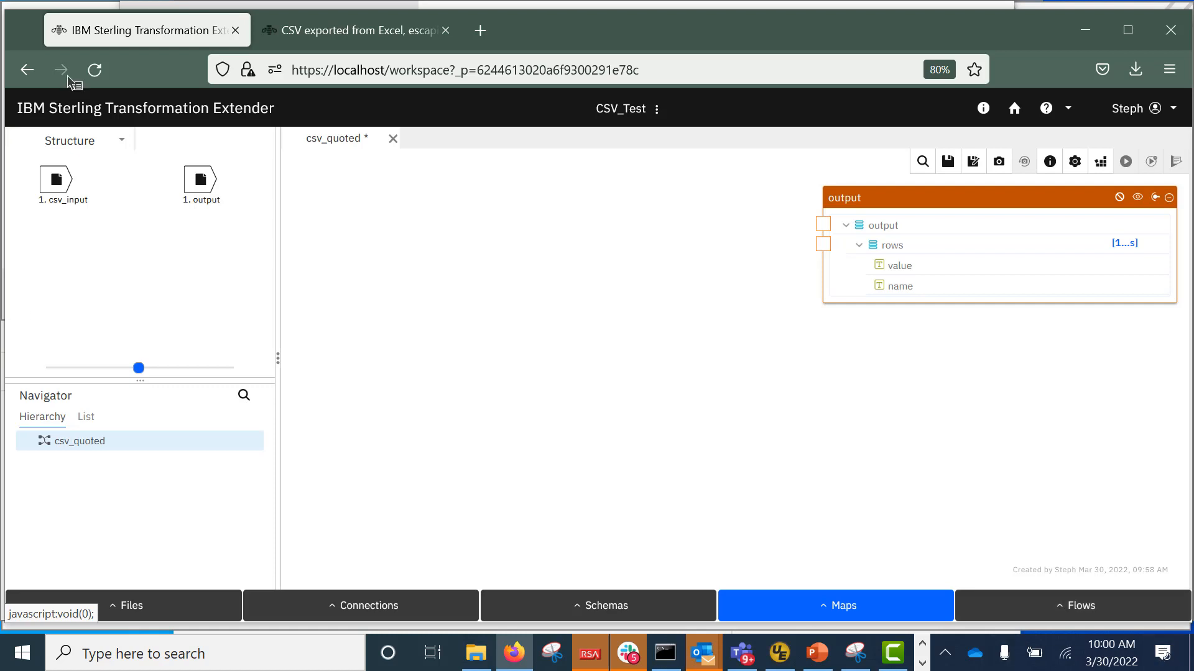
pyautogui.rightClick(54, 179)
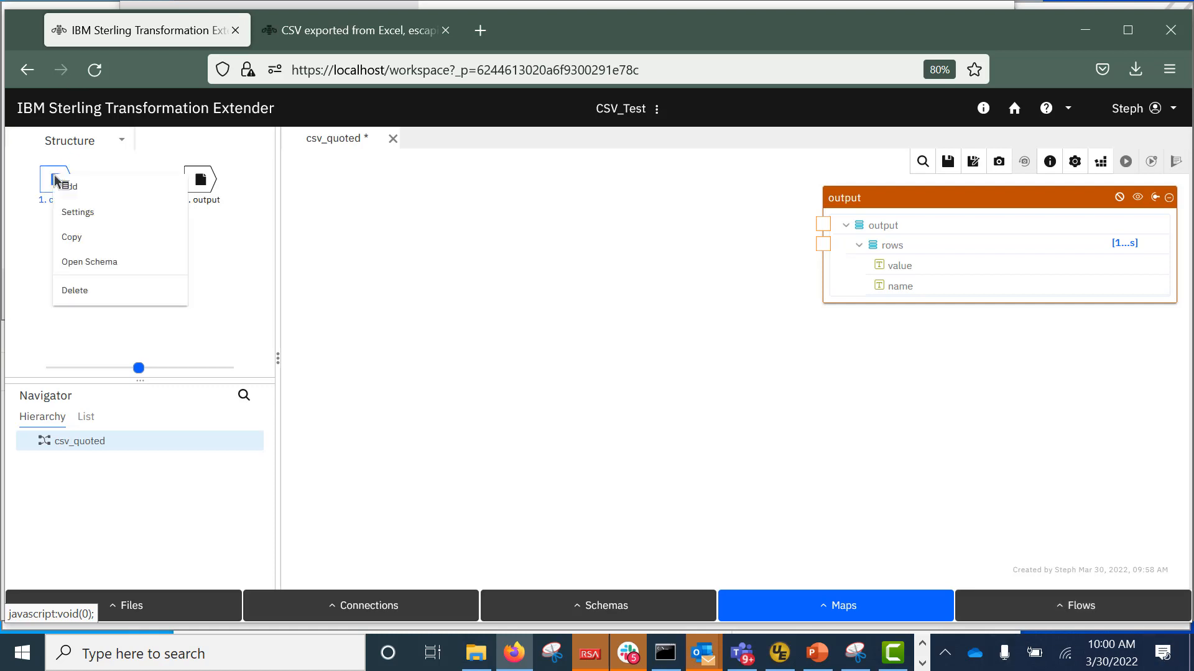
pyautogui.click(100, 187)
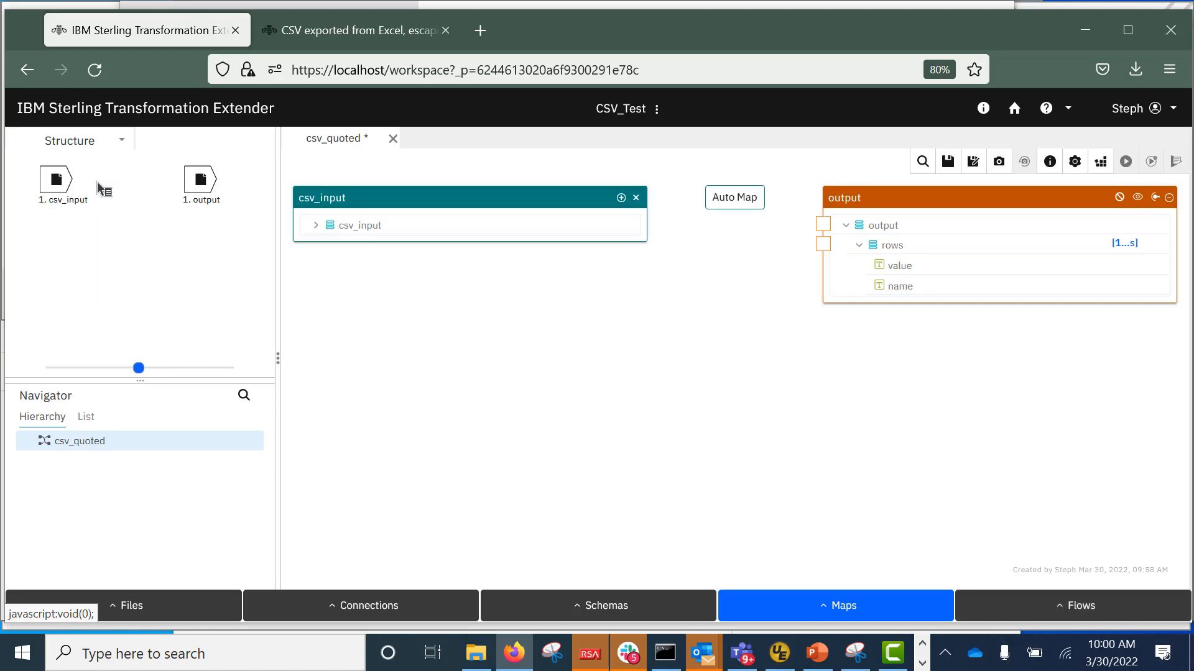
pyautogui.click(315, 225)
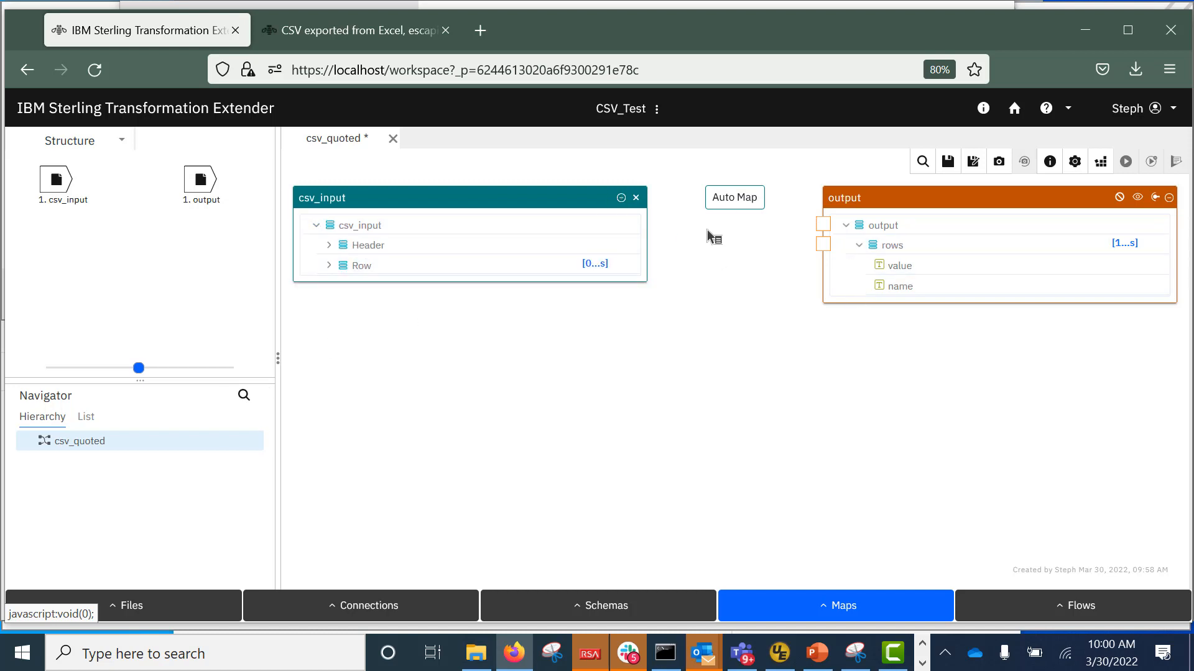
pyautogui.click(329, 245)
pyautogui.click(330, 327)
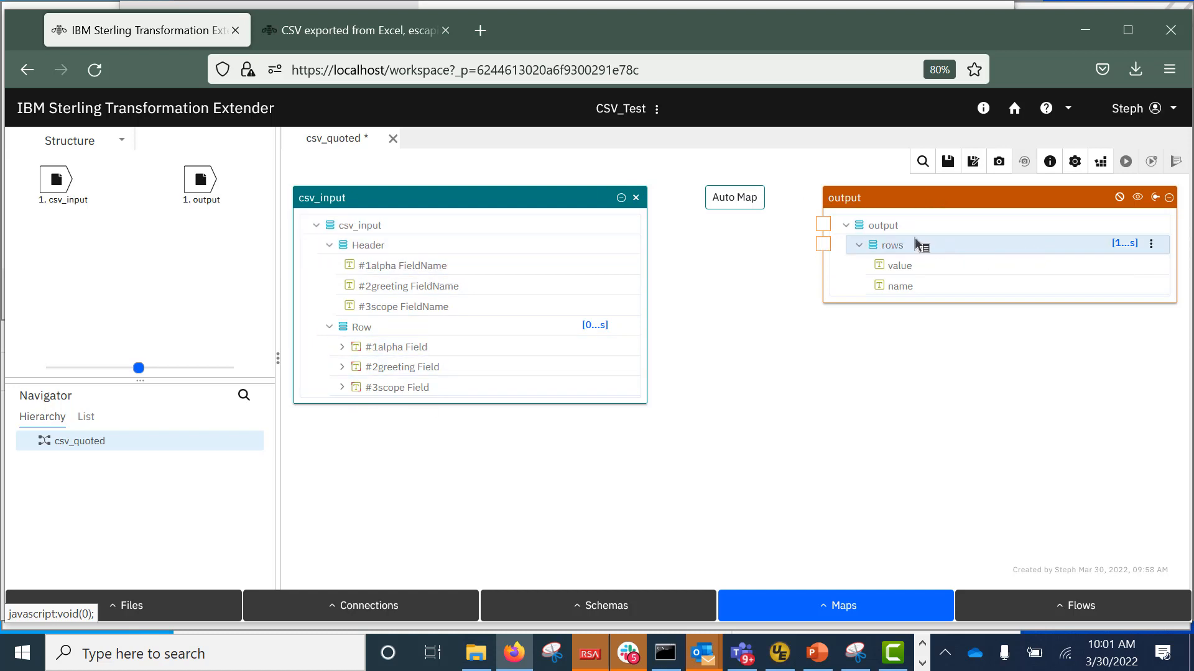
pyautogui.click(823, 244)
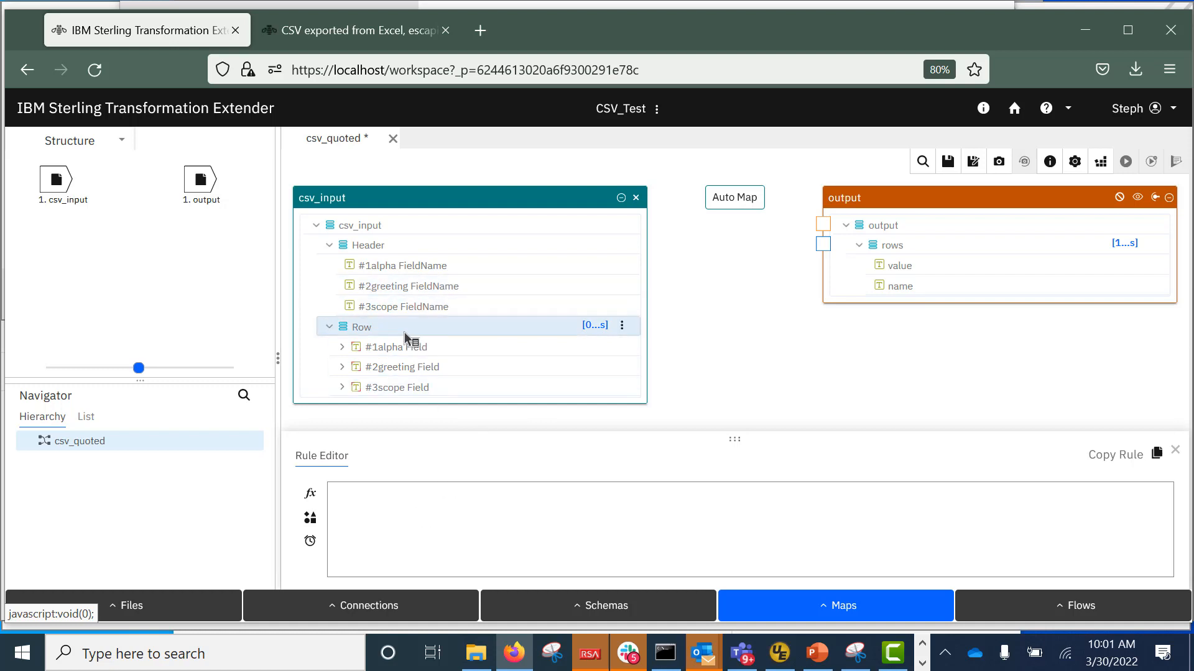
# Set the output rows rule to f_map ( Row:csv_input ) and create the f_map map.
pyautogui.moveTo(405, 327); pyautogui.dragTo(445, 535)
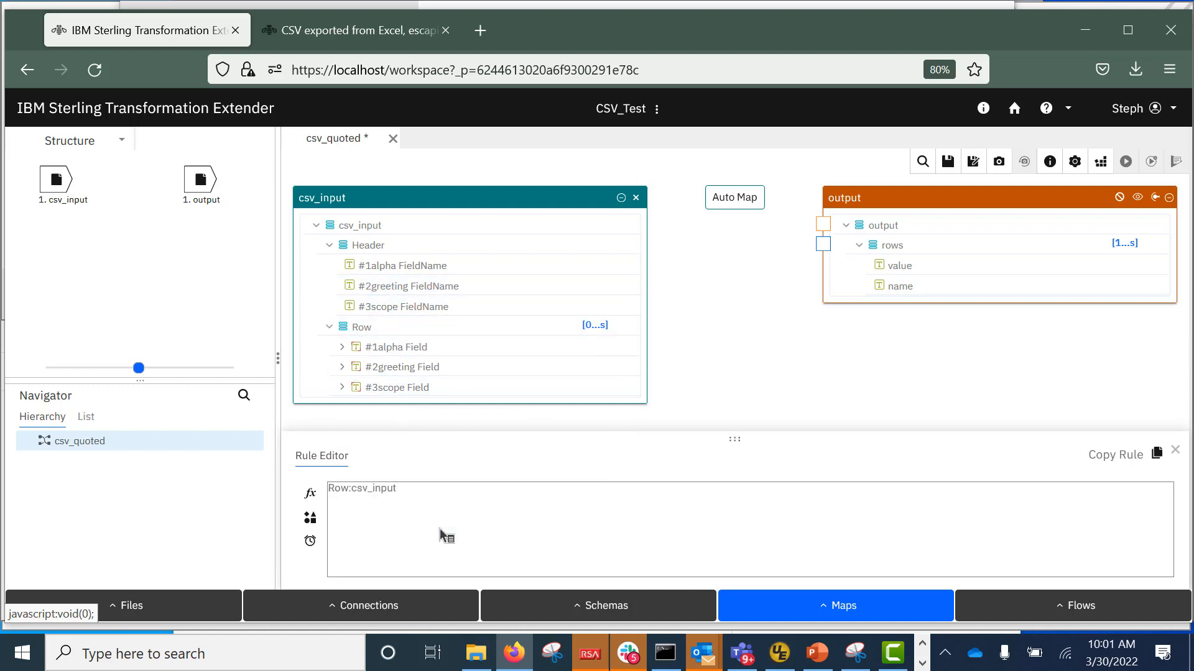
pyautogui.click(332, 494)
pyautogui.write('f')
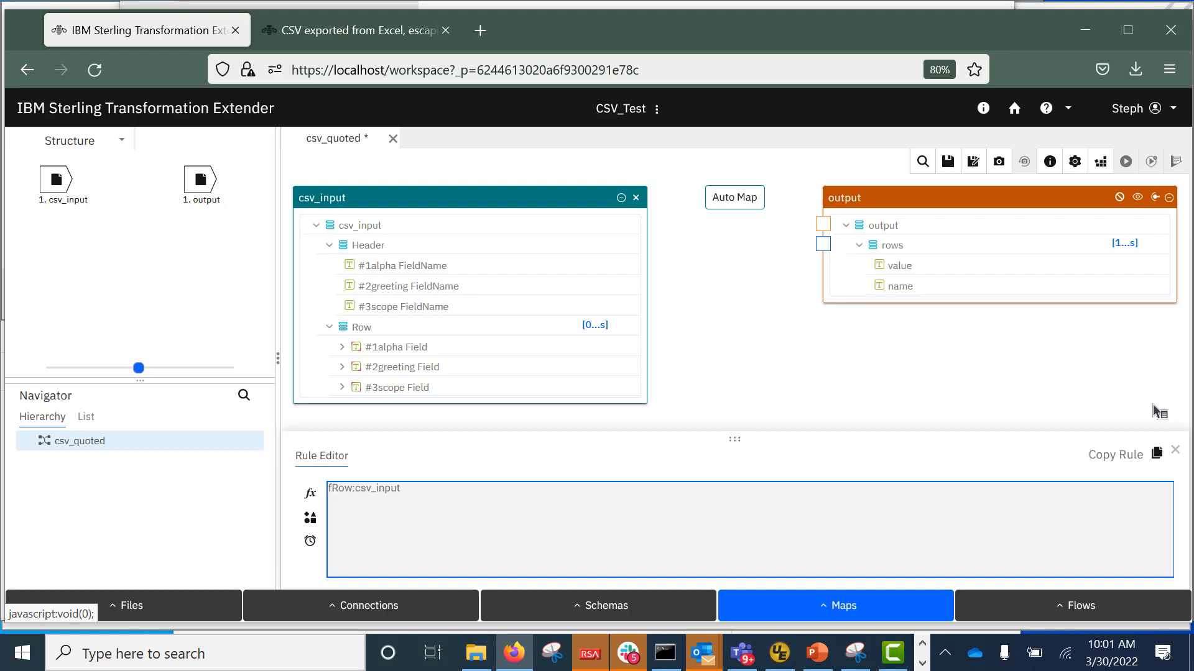
pyautogui.write('_map (')
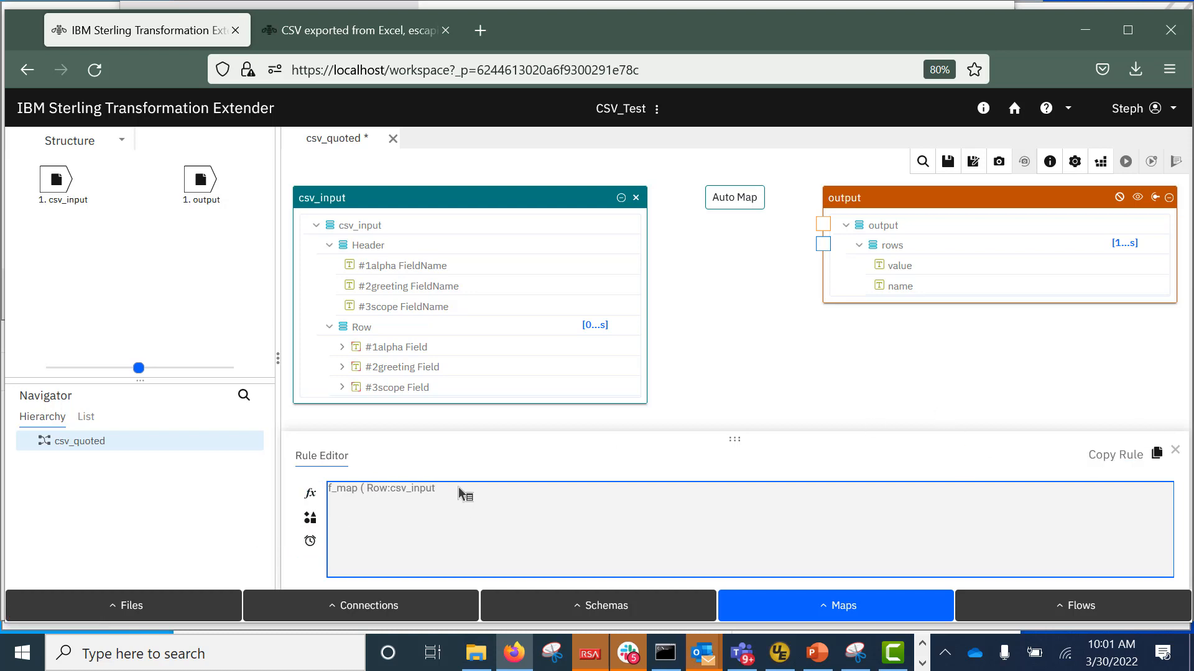
pyautogui.click(437, 491)
pyautogui.write(')')
pyautogui.press('Return')
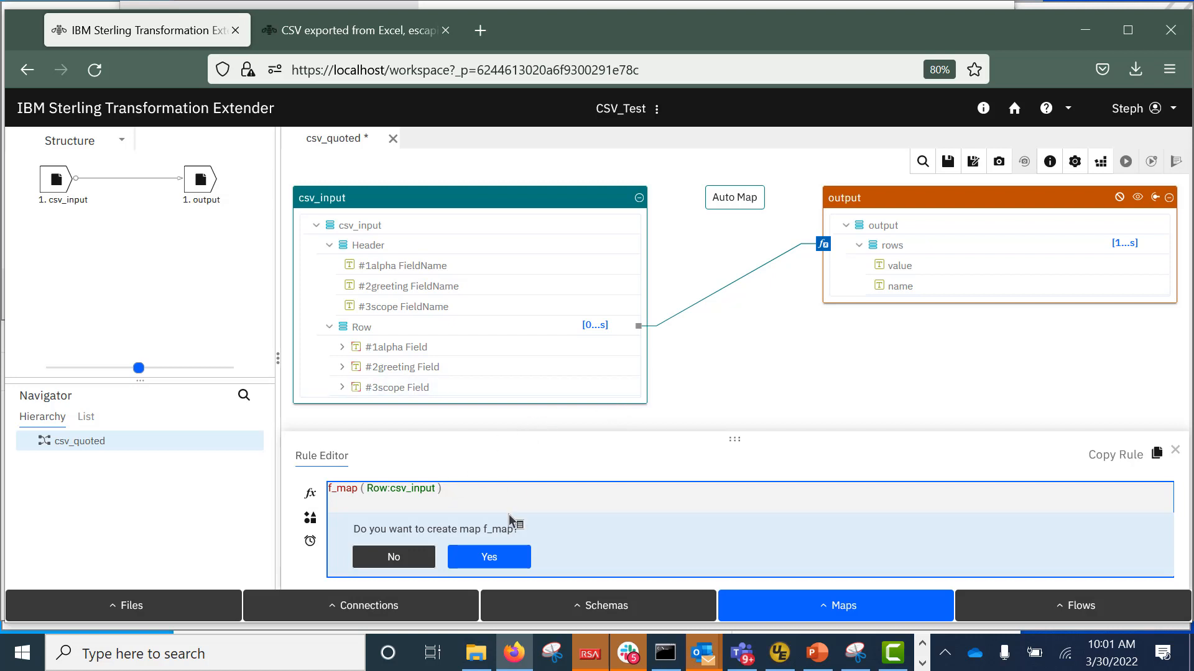
pyautogui.click(497, 560)
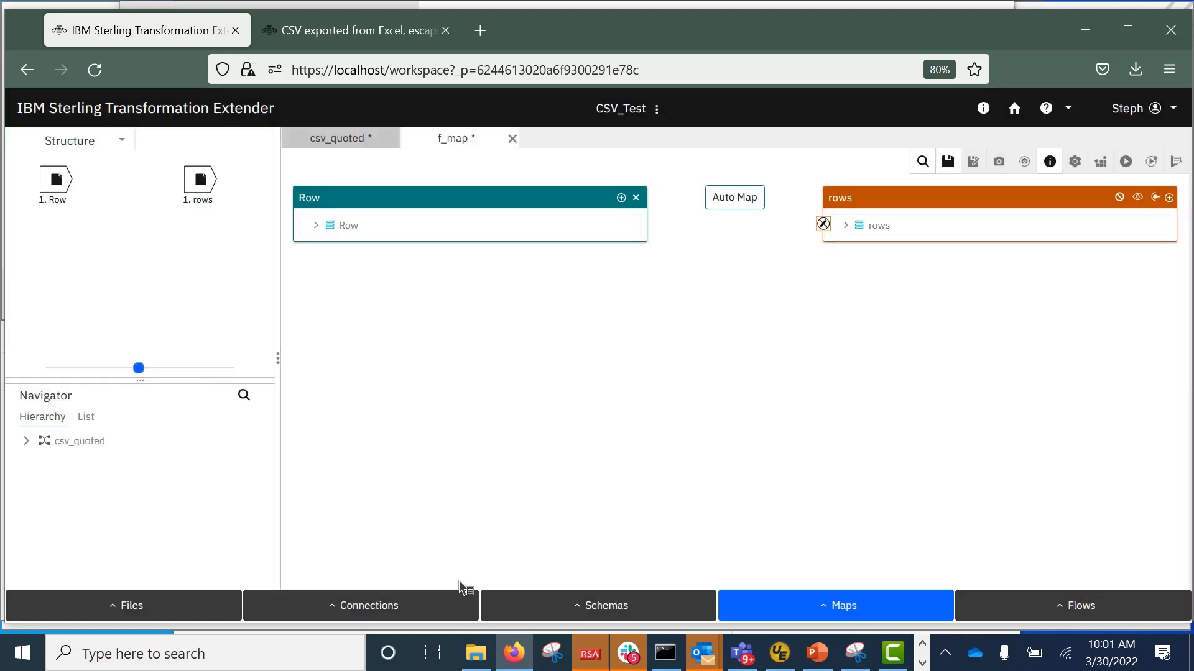
# Expand the rows and Row trees and create an empty rule for the value field.
pyautogui.click(847, 227)
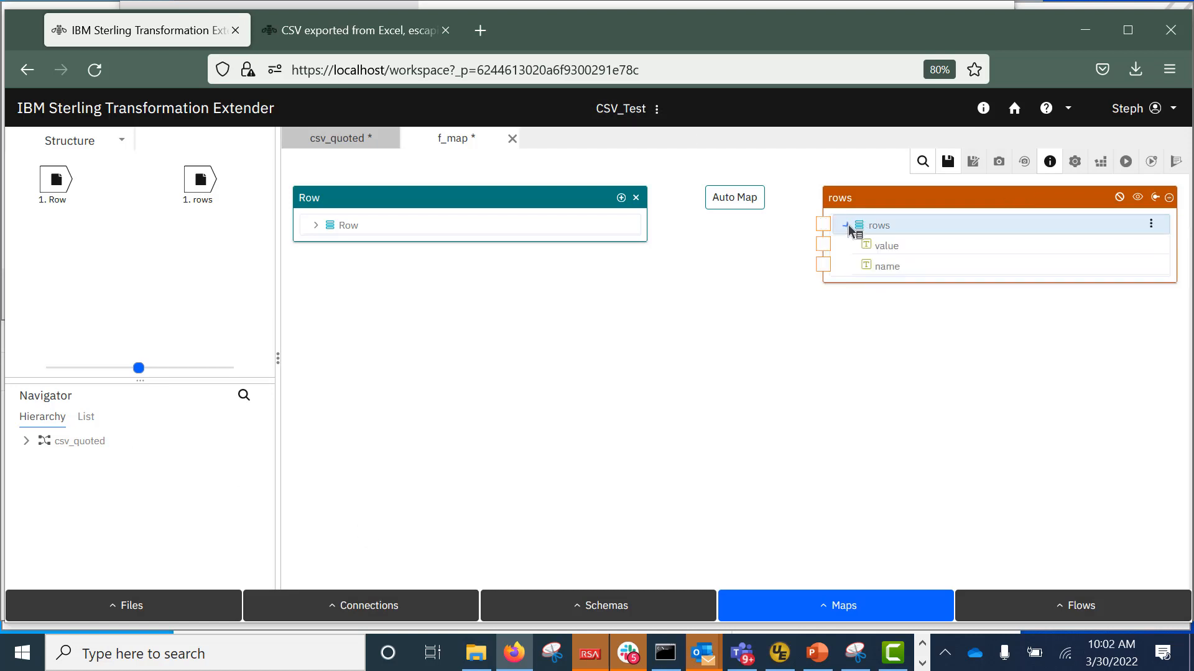
pyautogui.click(317, 226)
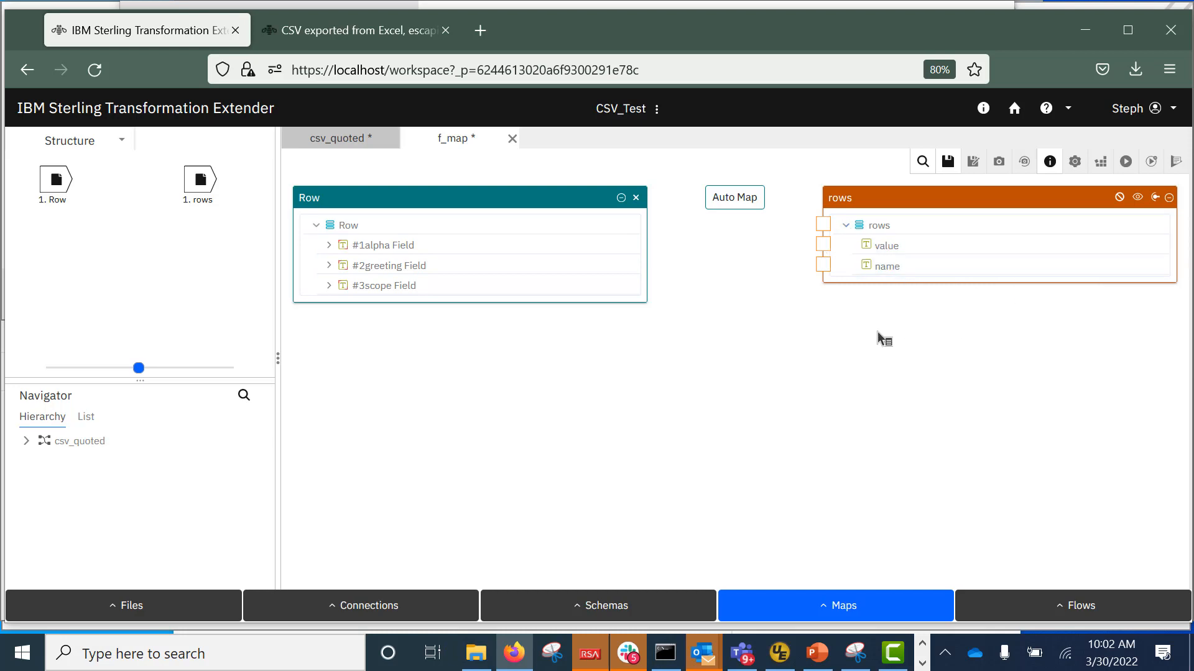
pyautogui.moveTo(405, 233); pyautogui.dragTo(548, 498)
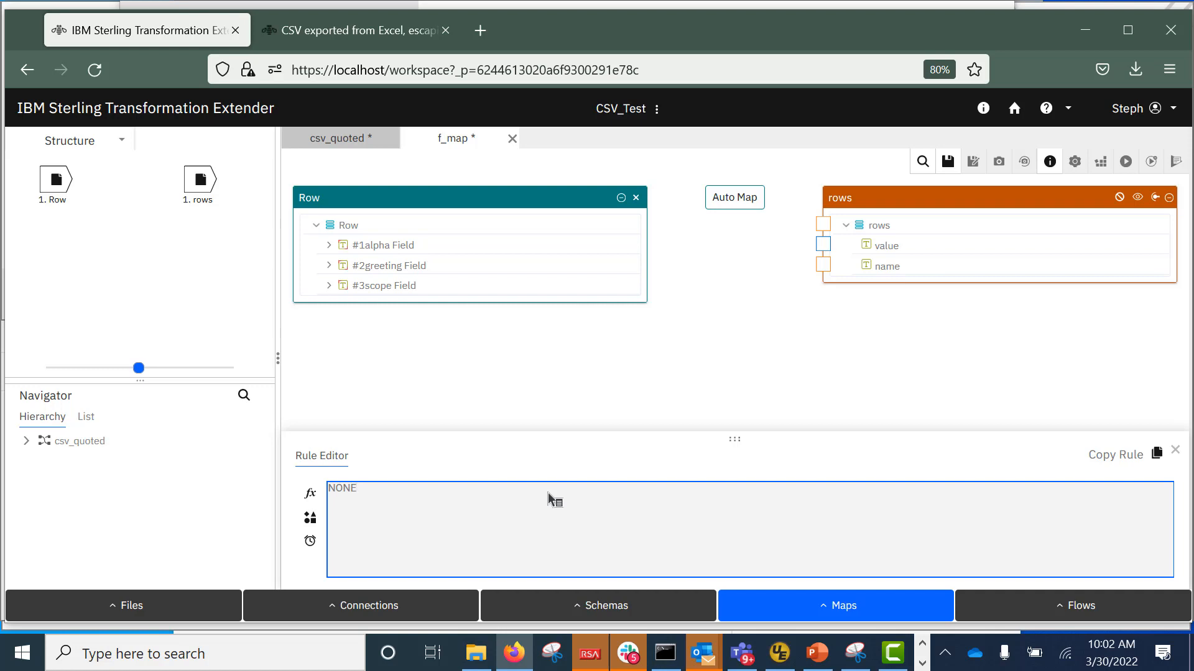
pyautogui.moveTo(549, 497); pyautogui.dragTo(827, 265)
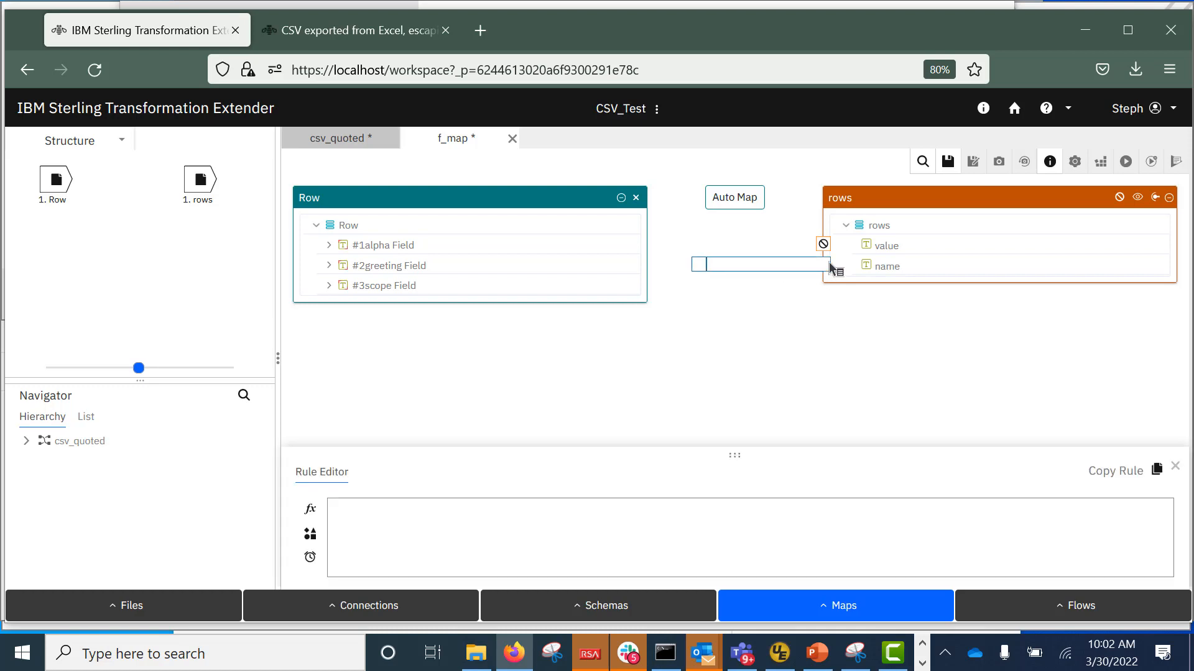
# Fill the value rule with #1alpha, #2greeting and #3scope Field:Row joined by plus signs.
pyautogui.moveTo(390, 248); pyautogui.dragTo(398, 532)
pyautogui.click(429, 510)
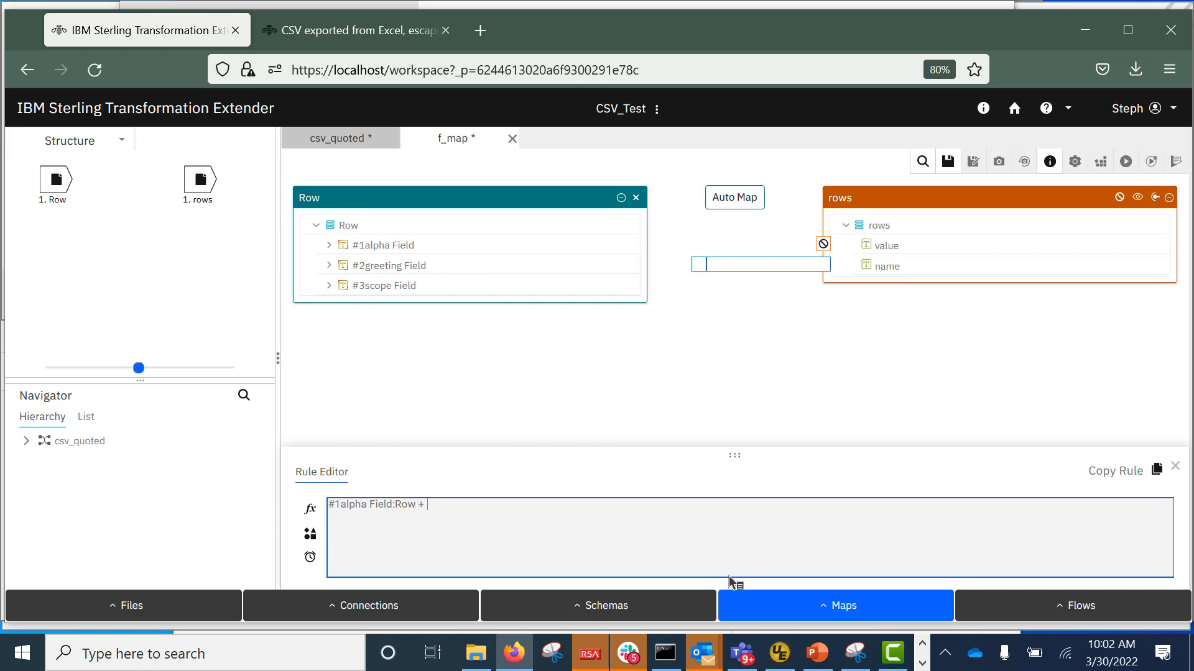
pyautogui.moveTo(448, 264); pyautogui.dragTo(522, 503)
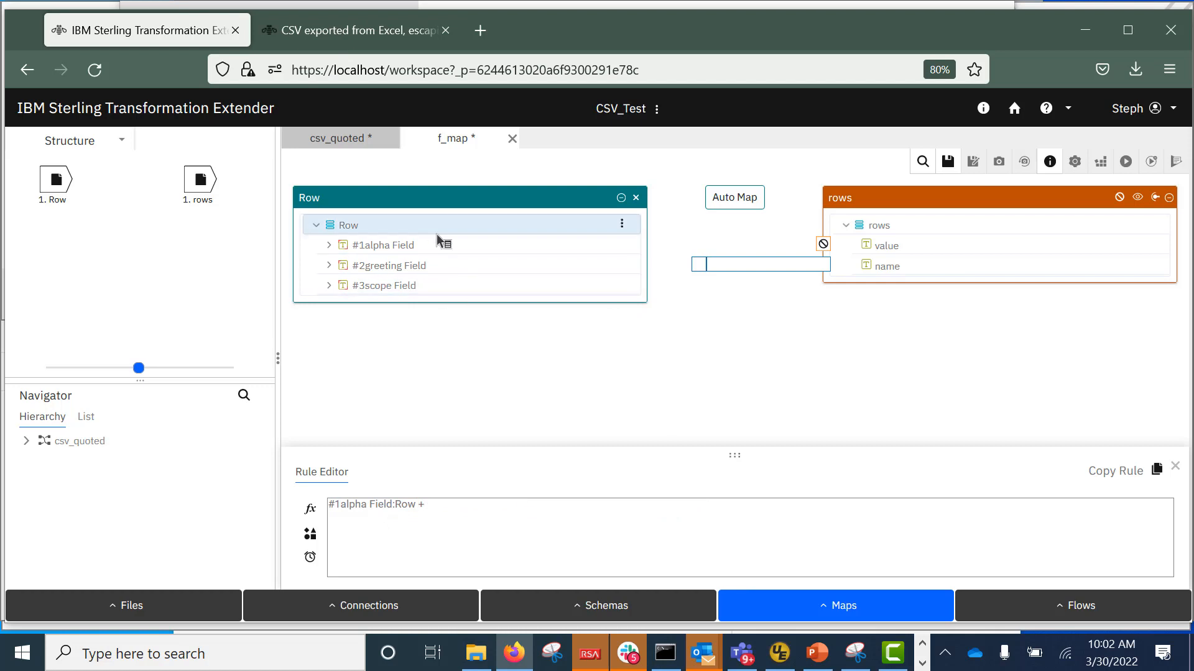
pyautogui.moveTo(435, 267); pyautogui.dragTo(458, 534)
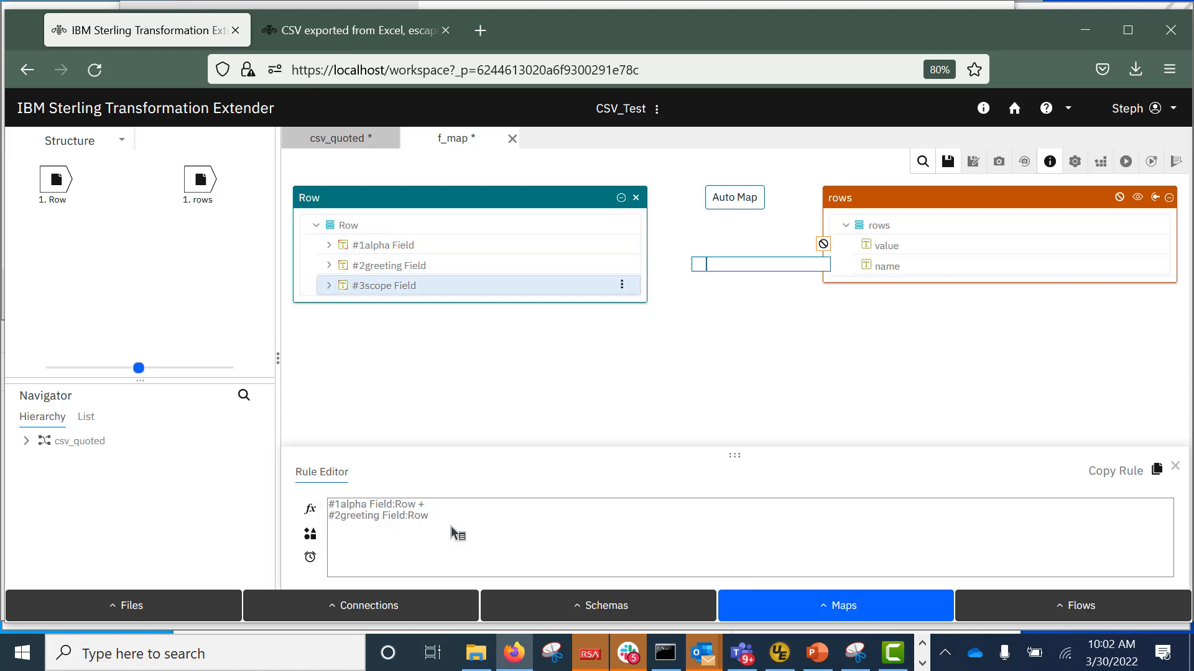
pyautogui.click(461, 519)
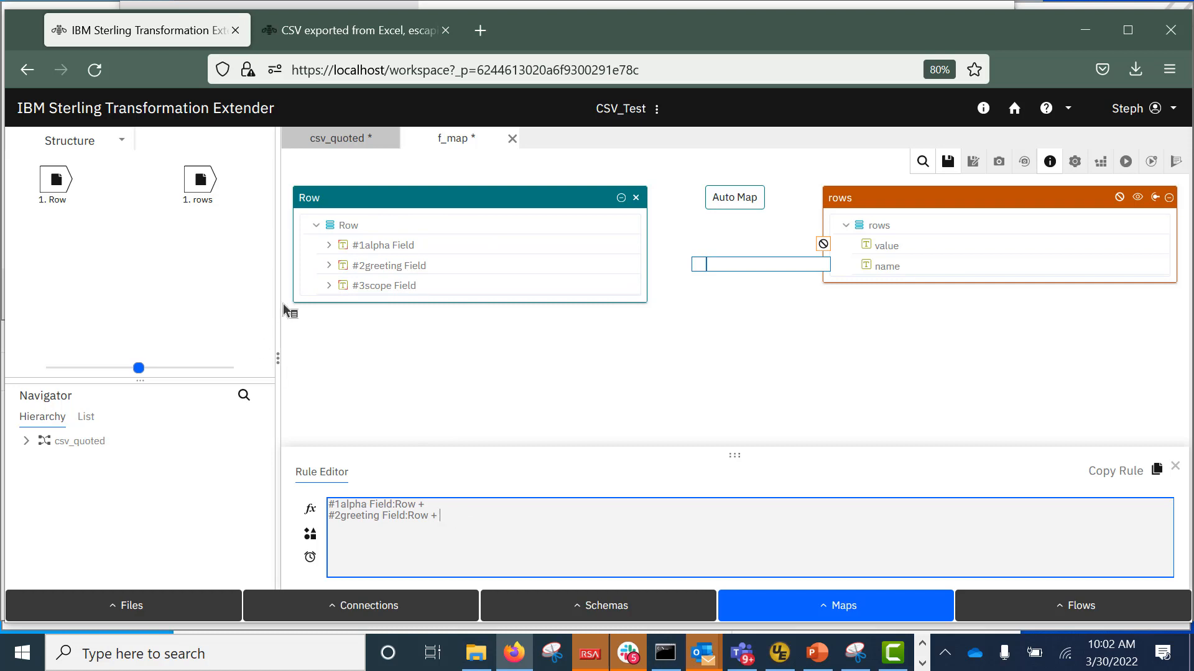
pyautogui.moveTo(429, 287); pyautogui.dragTo(467, 535)
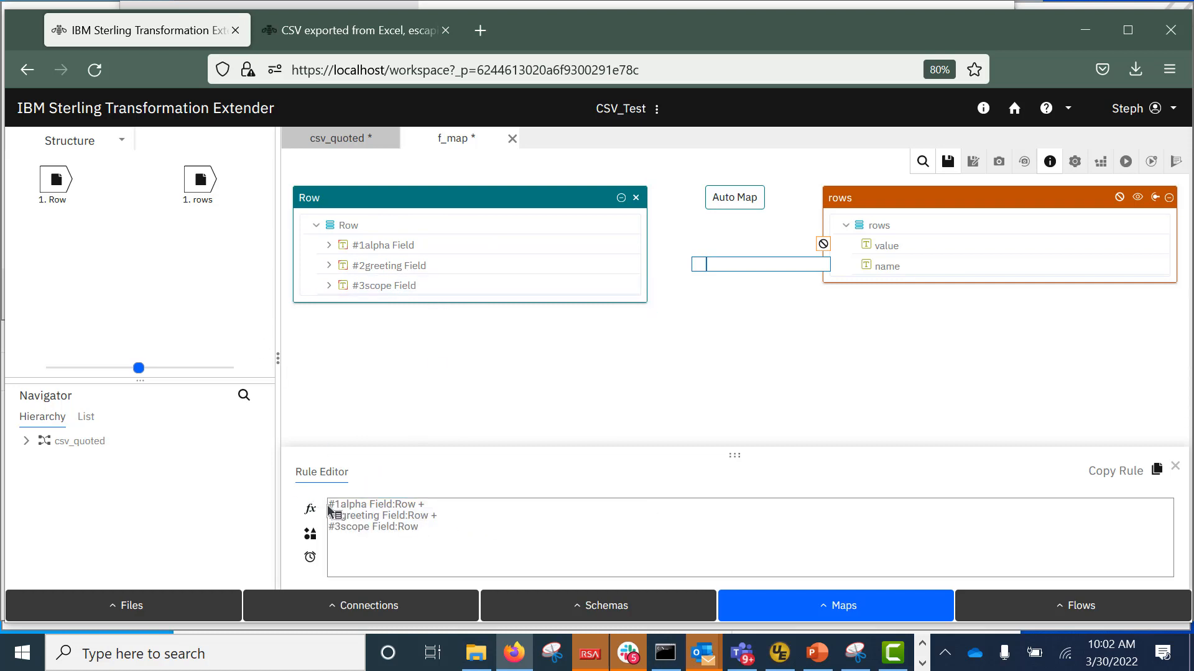
pyautogui.moveTo(335, 506); pyautogui.dragTo(954, 469)
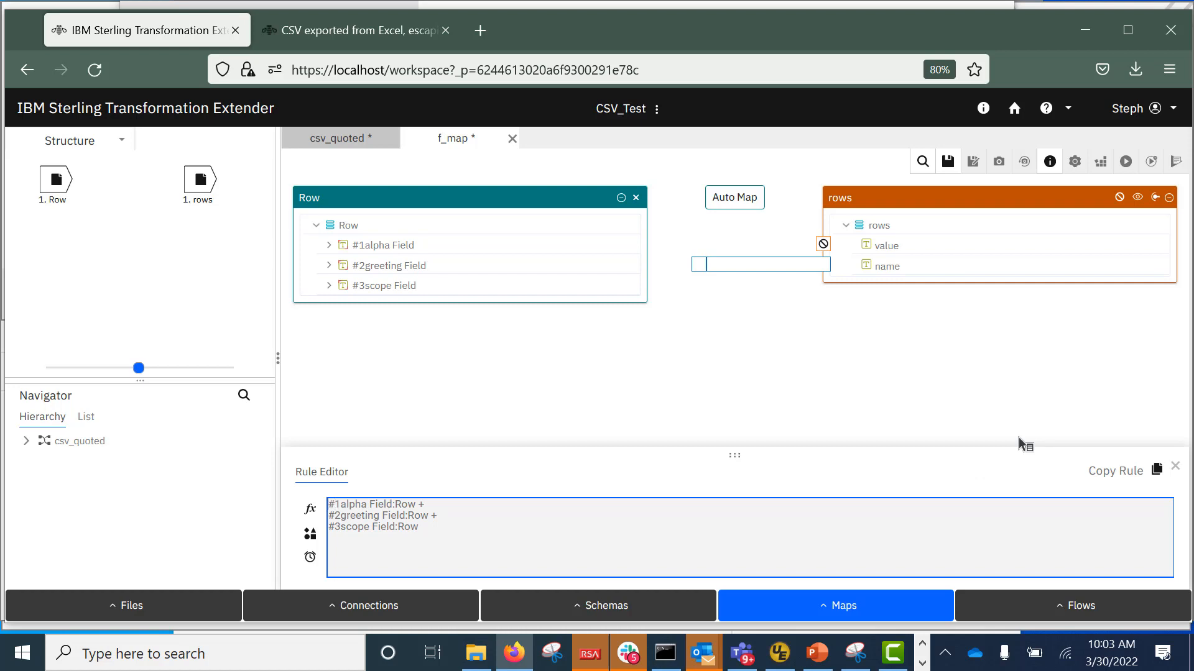
# Prefix the three rule lines with "(1)"+, "(2)"+ and "(3)"+ respectively.
pyautogui.write('+')
pyautogui.press('Down')
pyautogui.press('Home')
pyautogui.write('+')
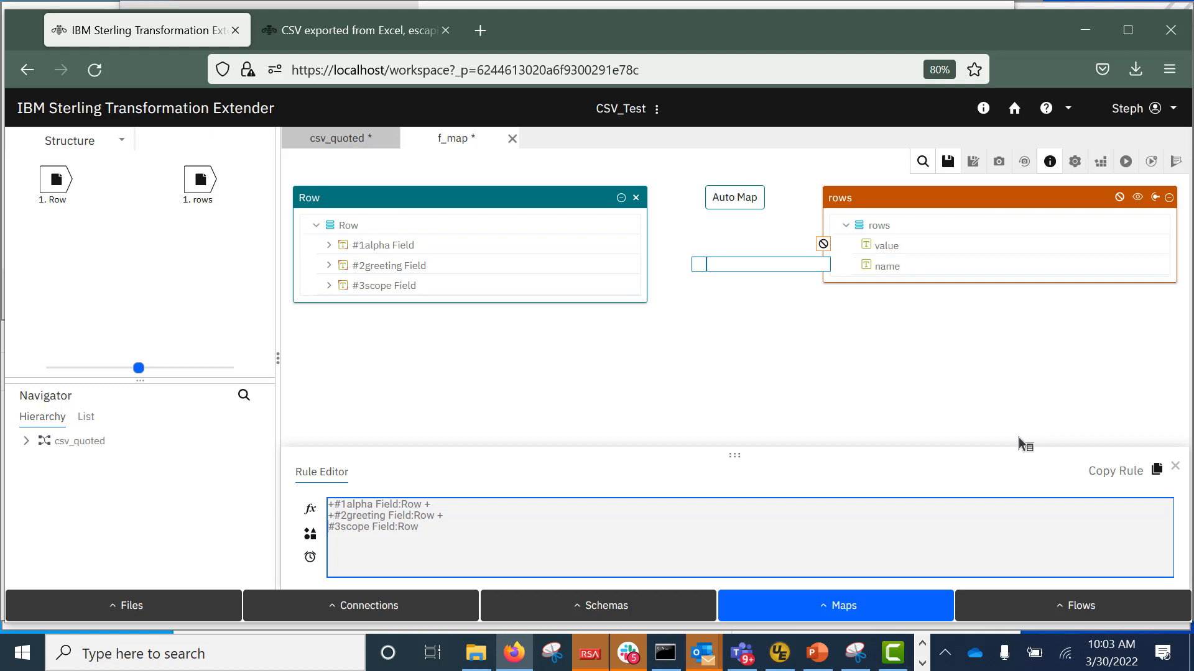
pyautogui.press('Down')
pyautogui.press('Home')
pyautogui.write('+')
pyautogui.write('""')
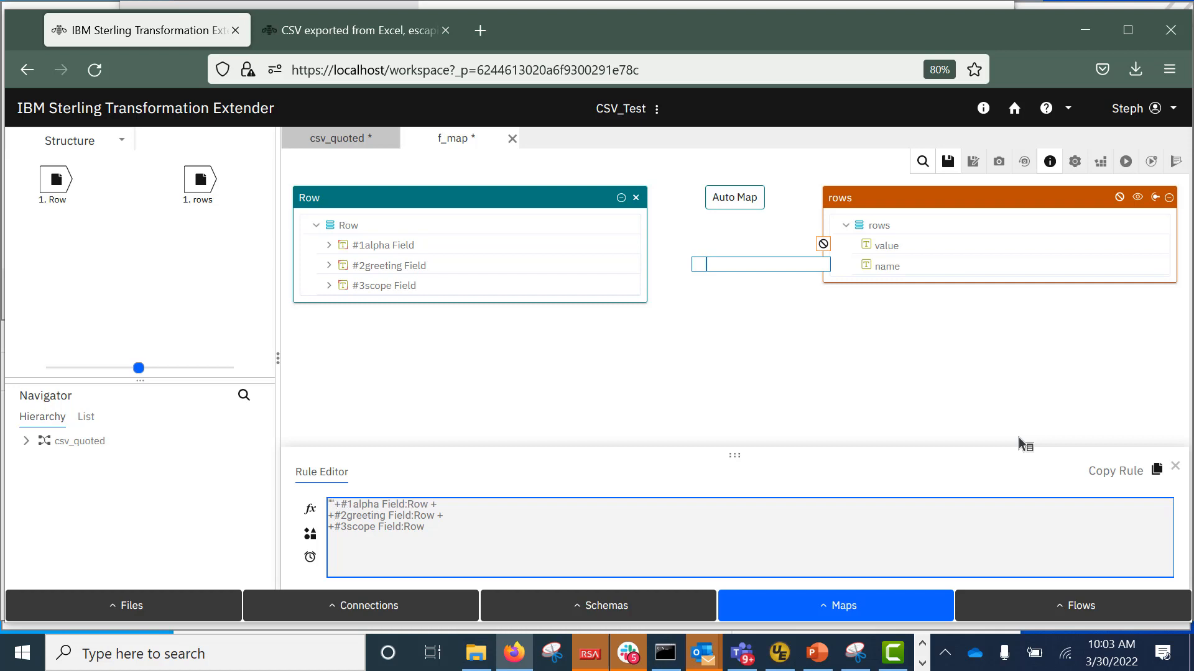
pyautogui.press('Down')
pyautogui.press('Home')
pyautogui.write('""')
pyautogui.press('Down')
pyautogui.press('Home')
pyautogui.write('""')
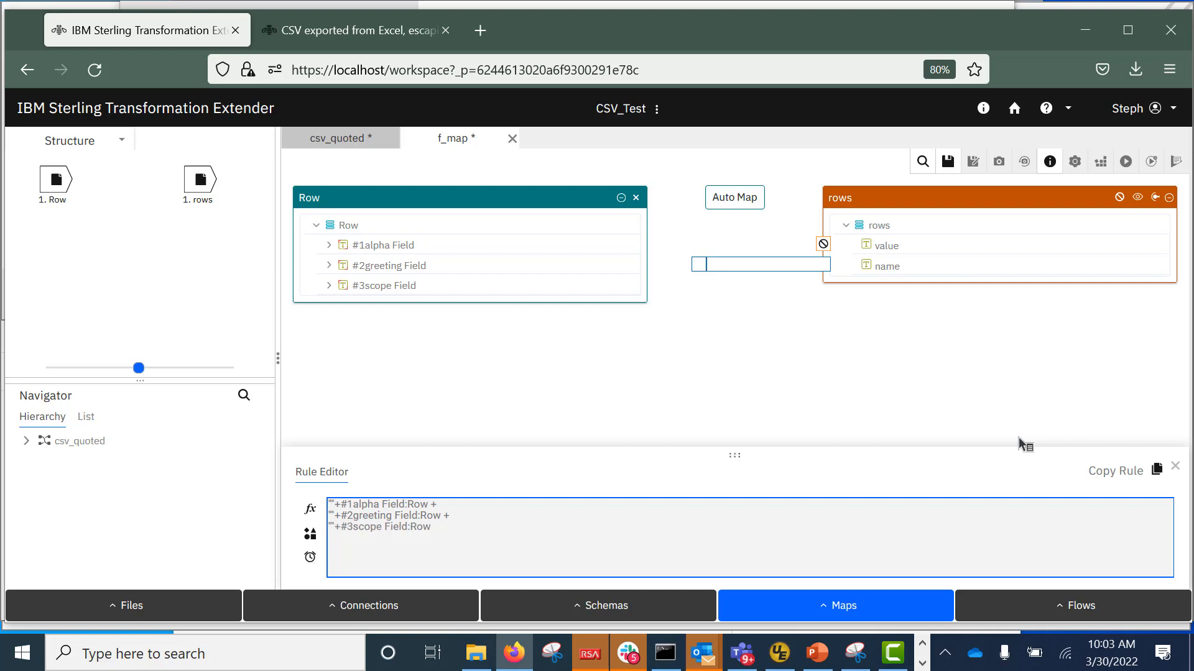
pyautogui.write('()')
pyautogui.write('()')
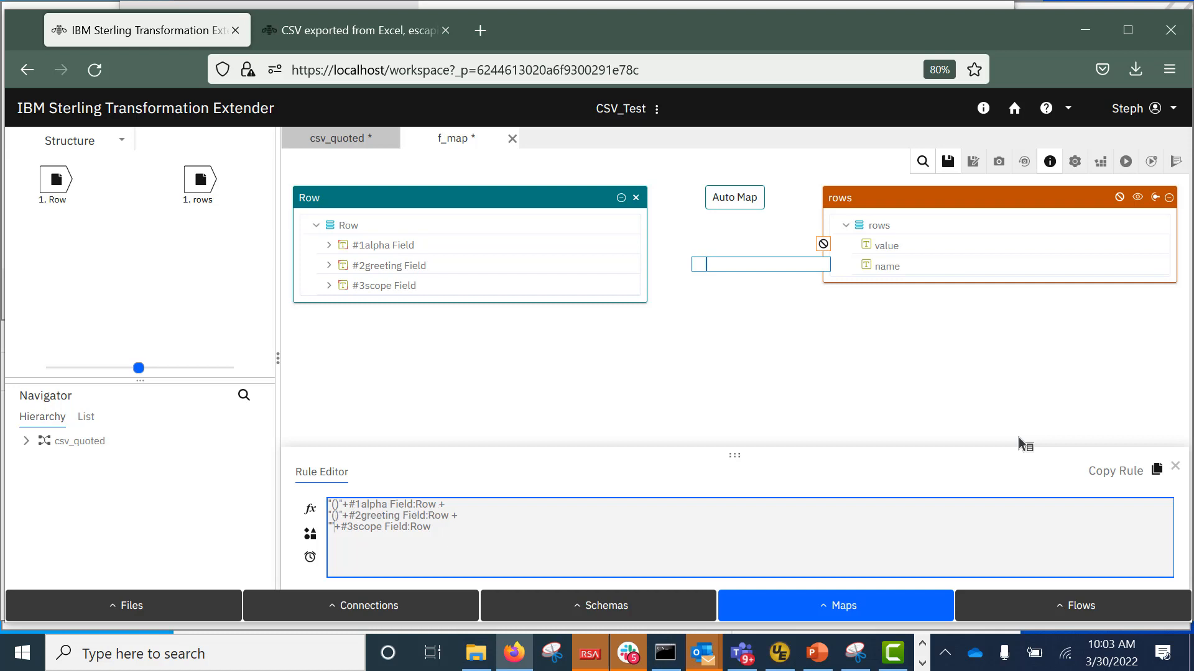
pyautogui.write('()1')
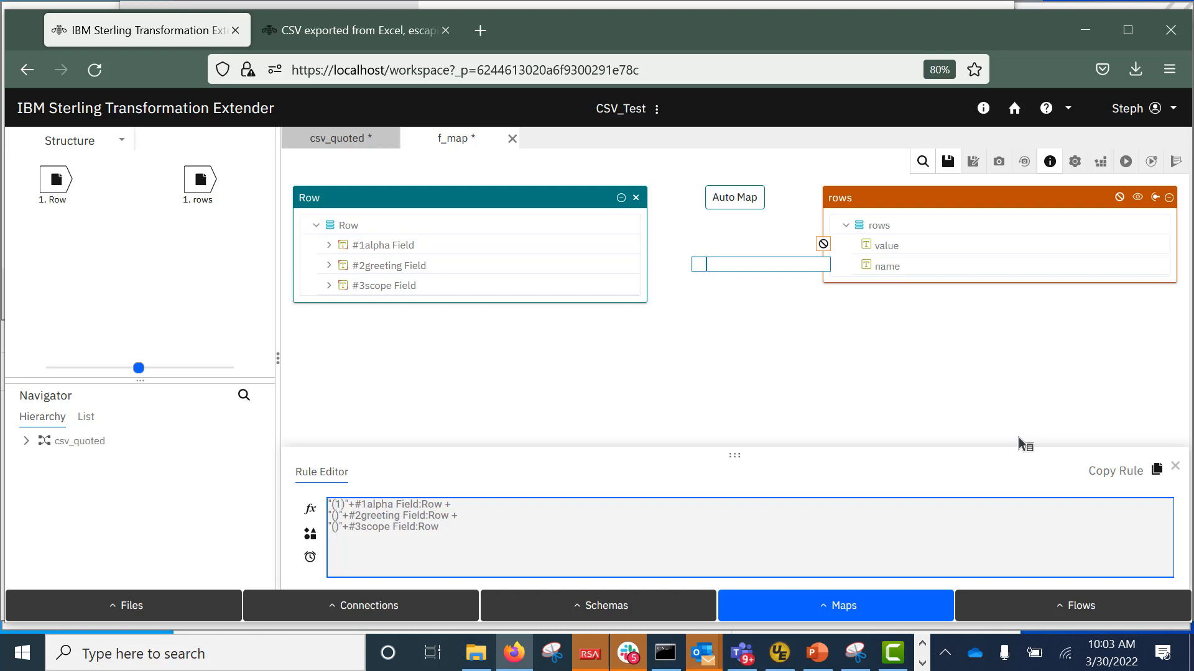
pyautogui.write('2')
pyautogui.write('3')
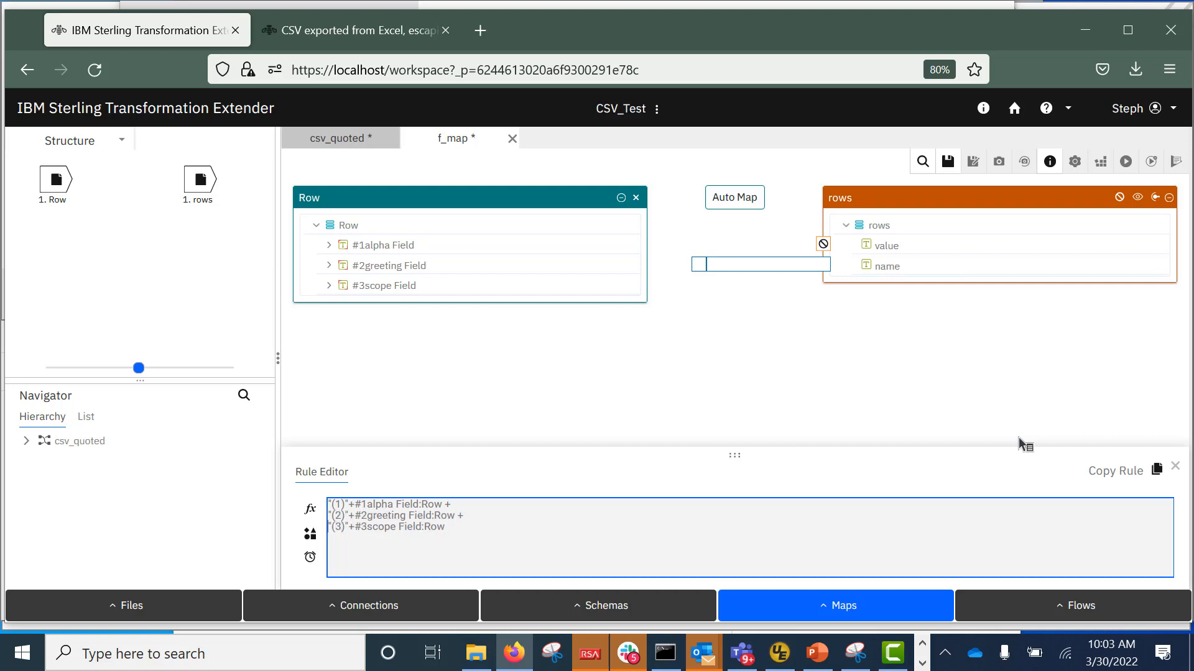
# Join the three rule lines into one and commit the value rule.
pyautogui.press('BackSpace')
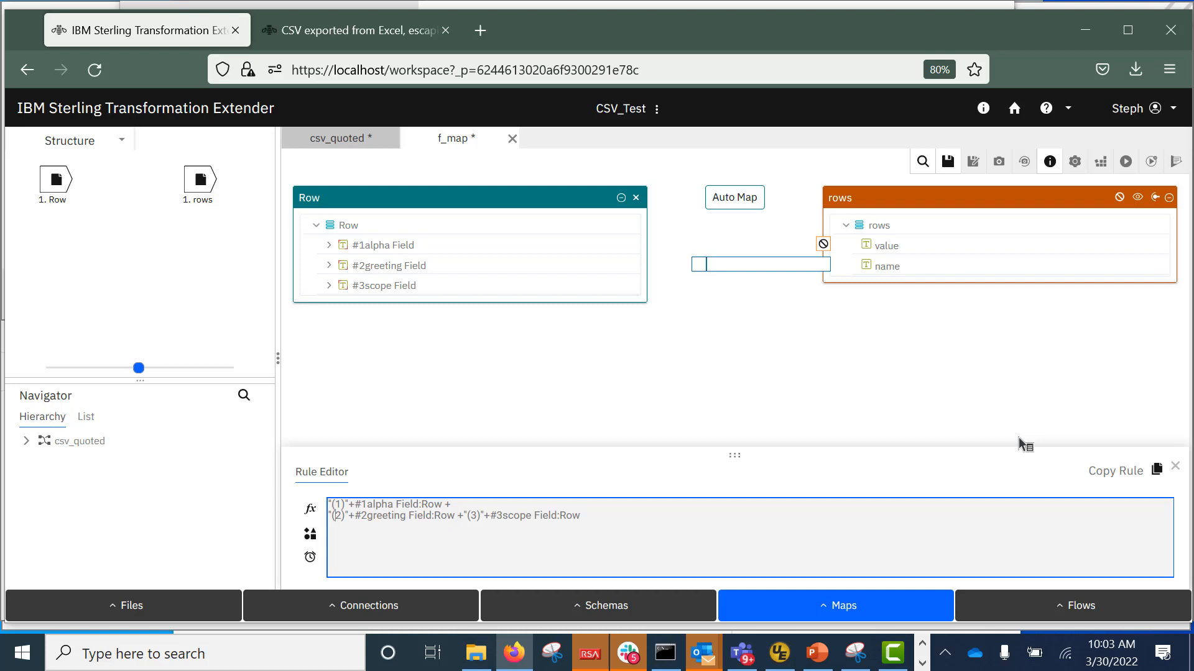
pyautogui.press('BackSpace')
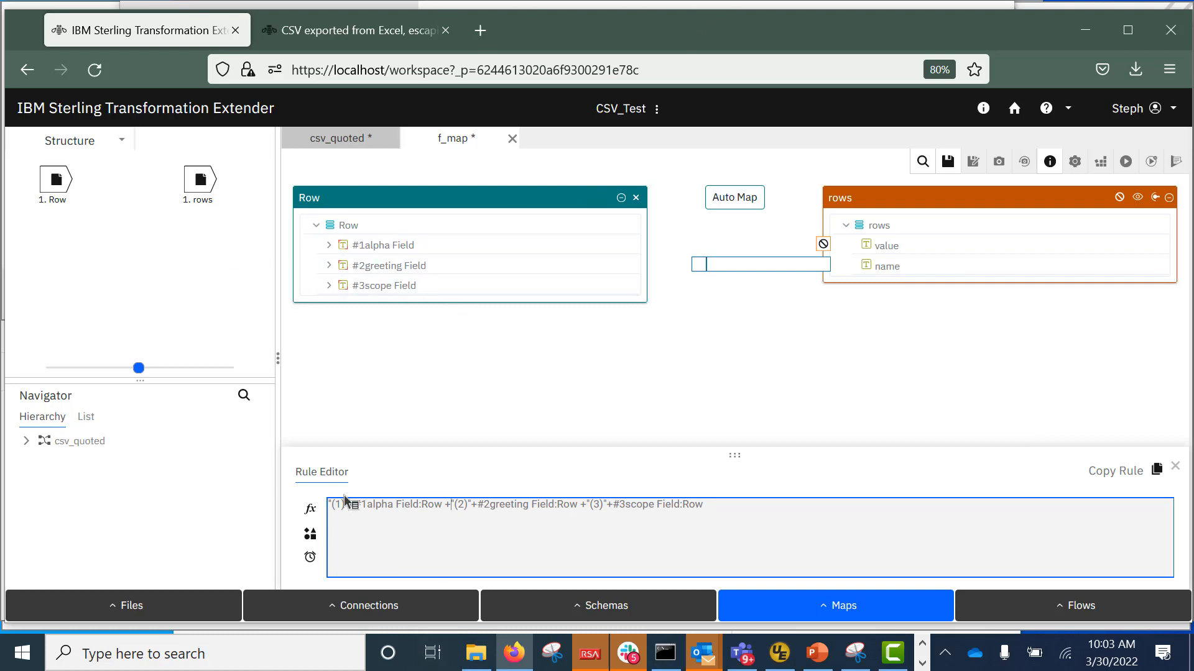
pyautogui.click(749, 508)
pyautogui.press('Return')
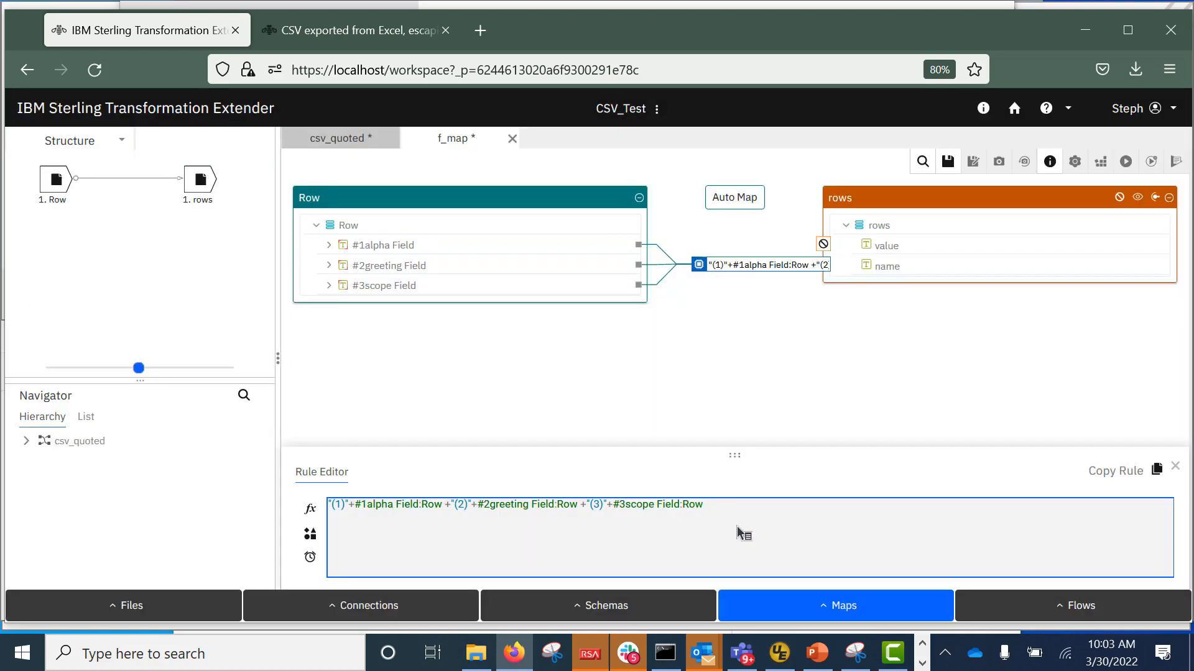
# Save f_map, then open, build and run the csv_quoted map.
pyautogui.click(945, 159)
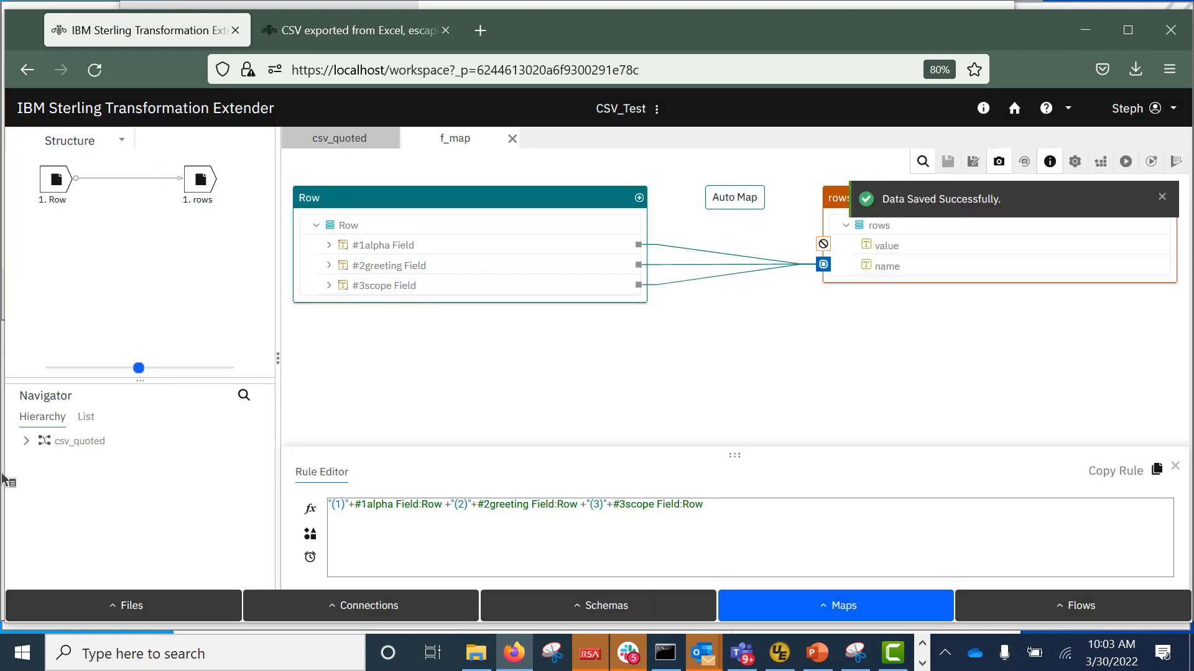
pyautogui.click(26, 442)
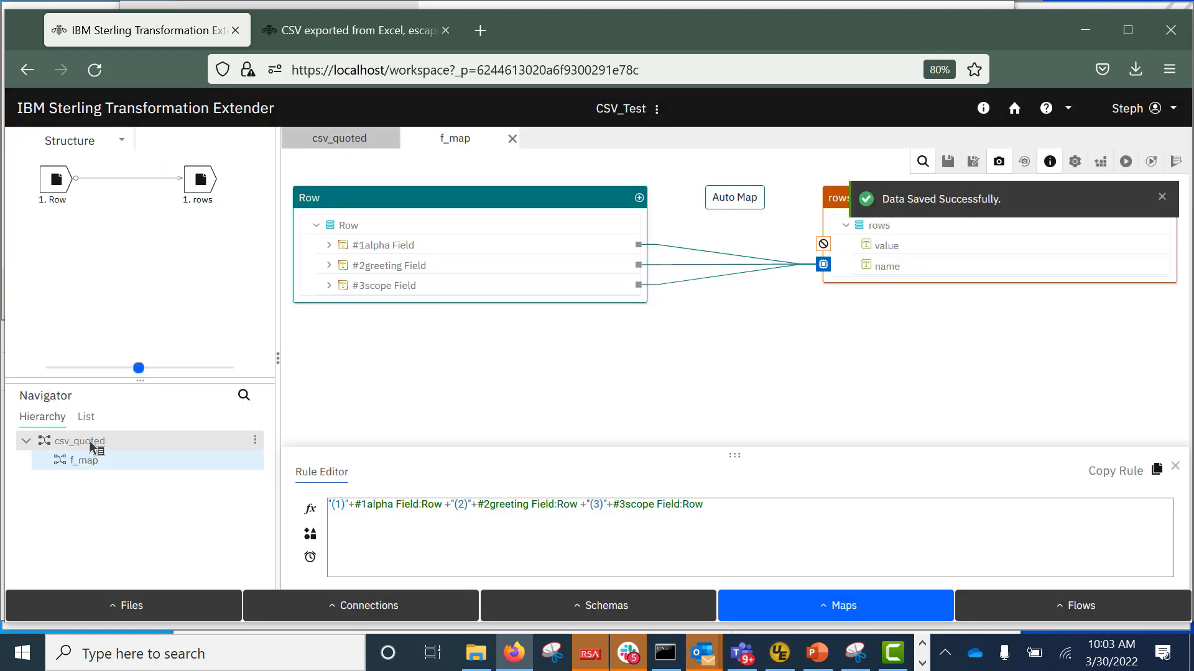
pyautogui.doubleClick(91, 442)
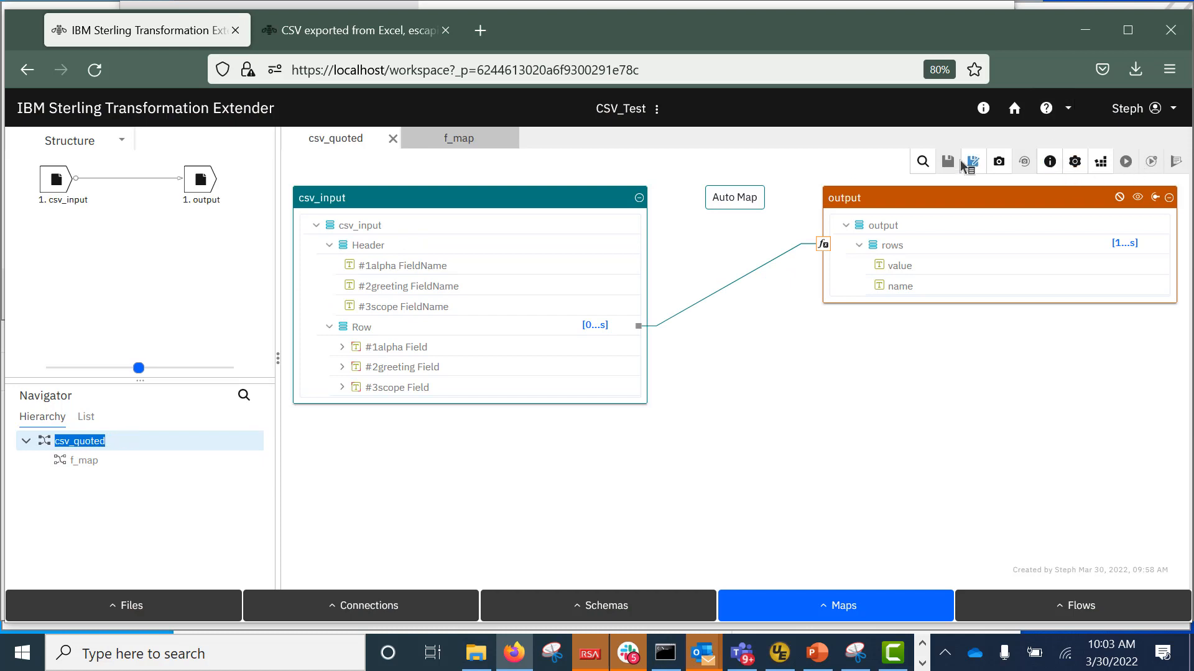
pyautogui.click(1100, 163)
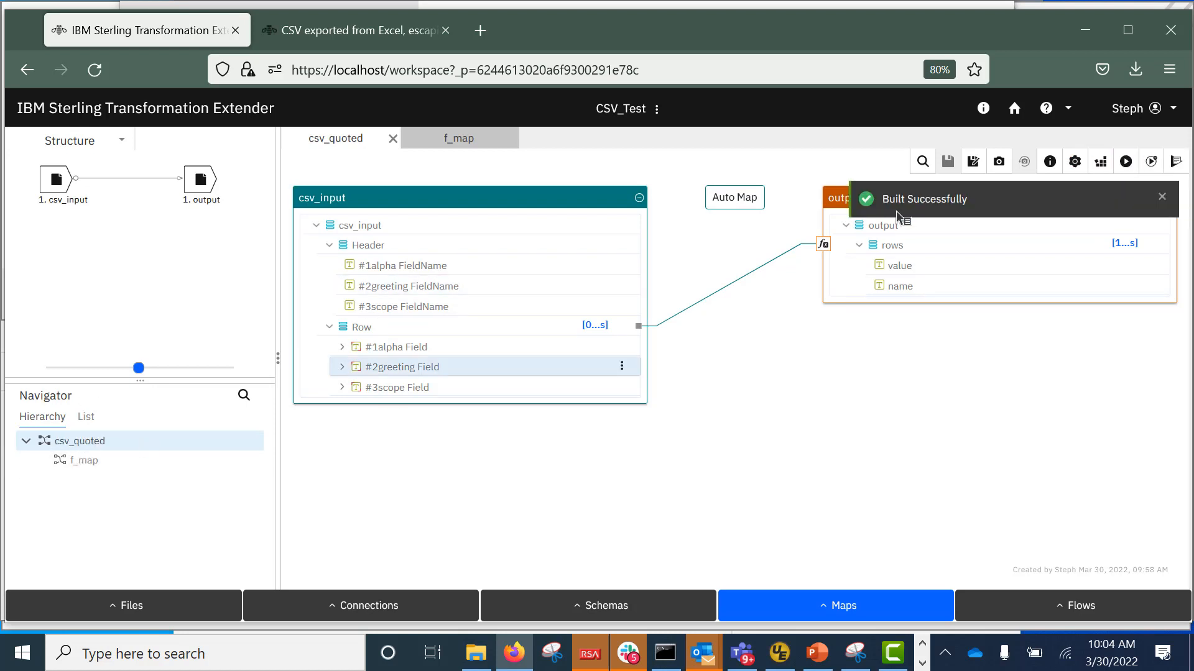
pyautogui.click(1127, 163)
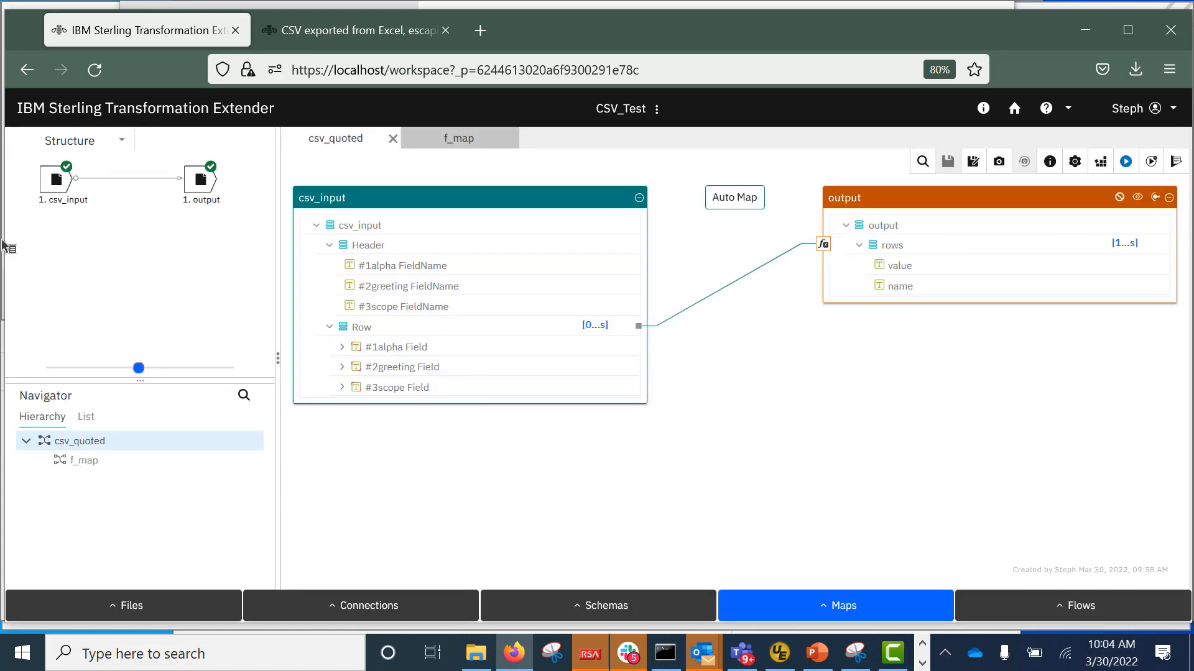
# View the output data showing (1)abc(2)hello(3)world: and (1)def(2)hi,hello(3)abc:.
pyautogui.rightClick(204, 181)
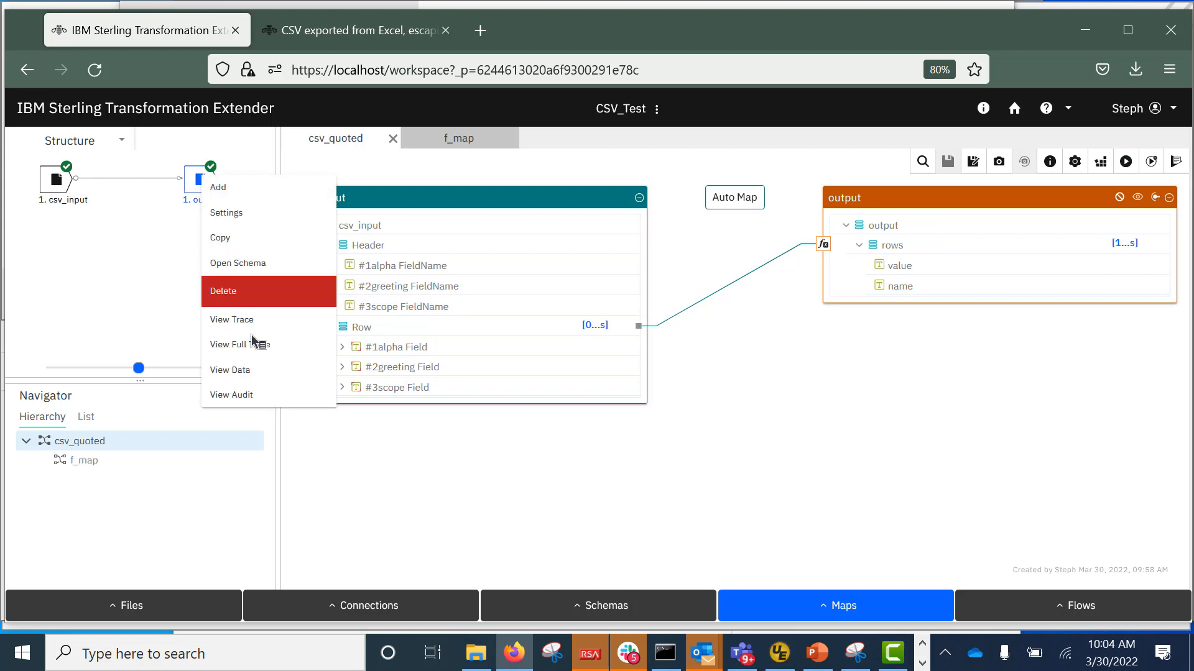
pyautogui.click(269, 372)
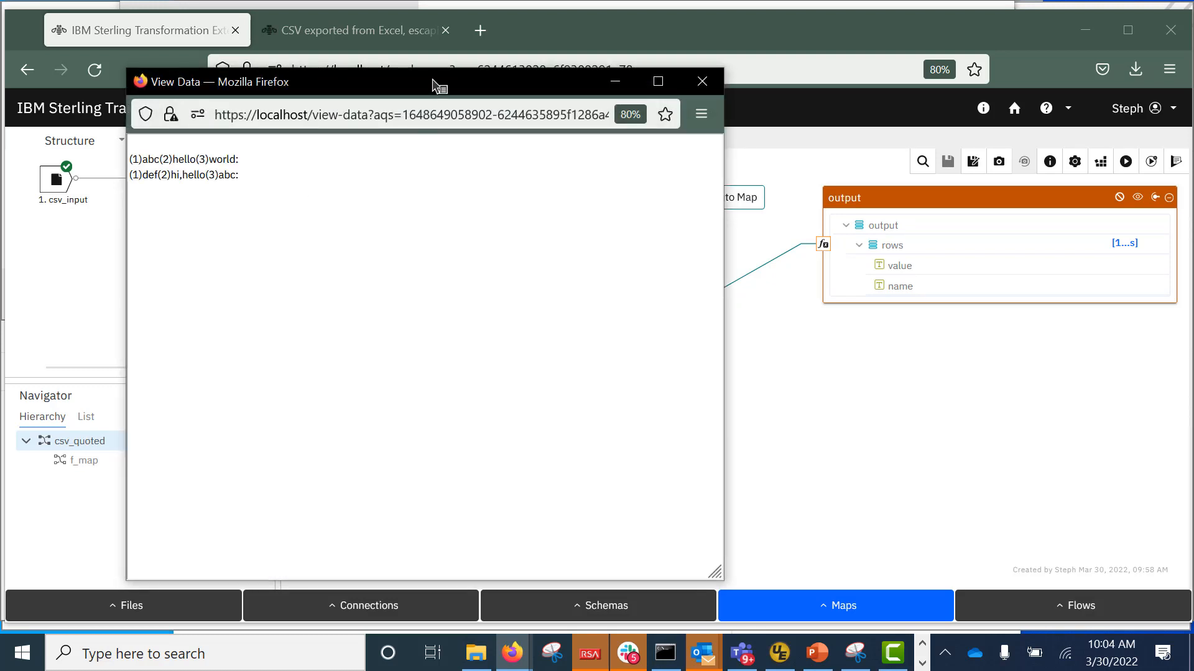
pyautogui.moveTo(435, 83); pyautogui.dragTo(881, 95)
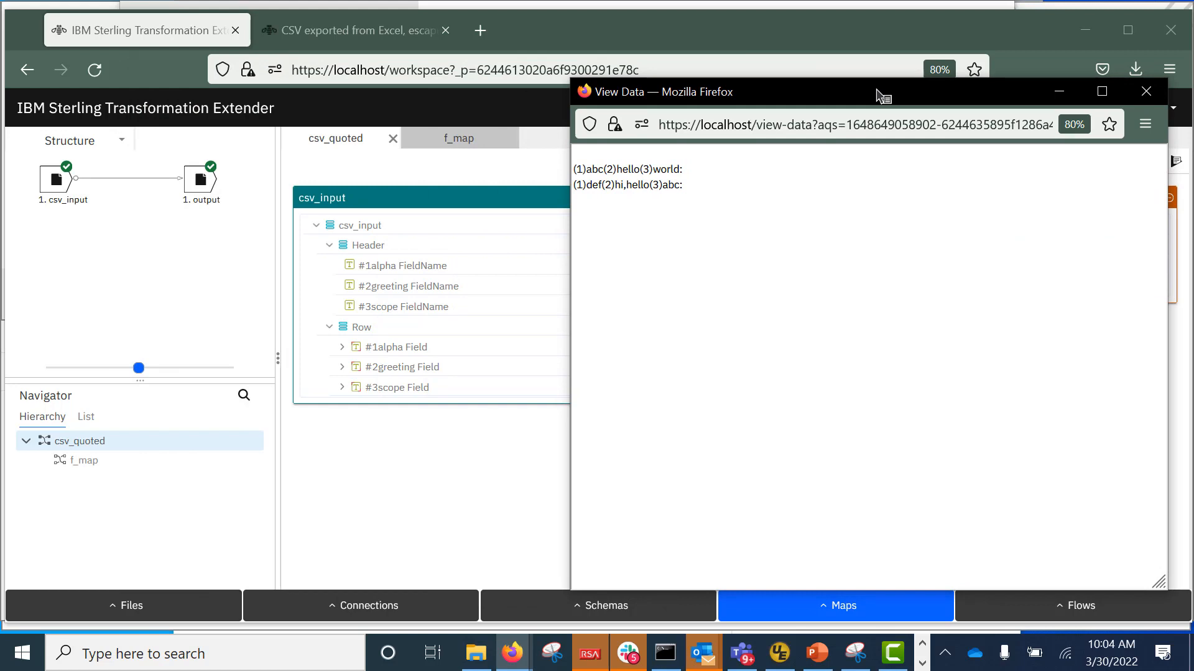